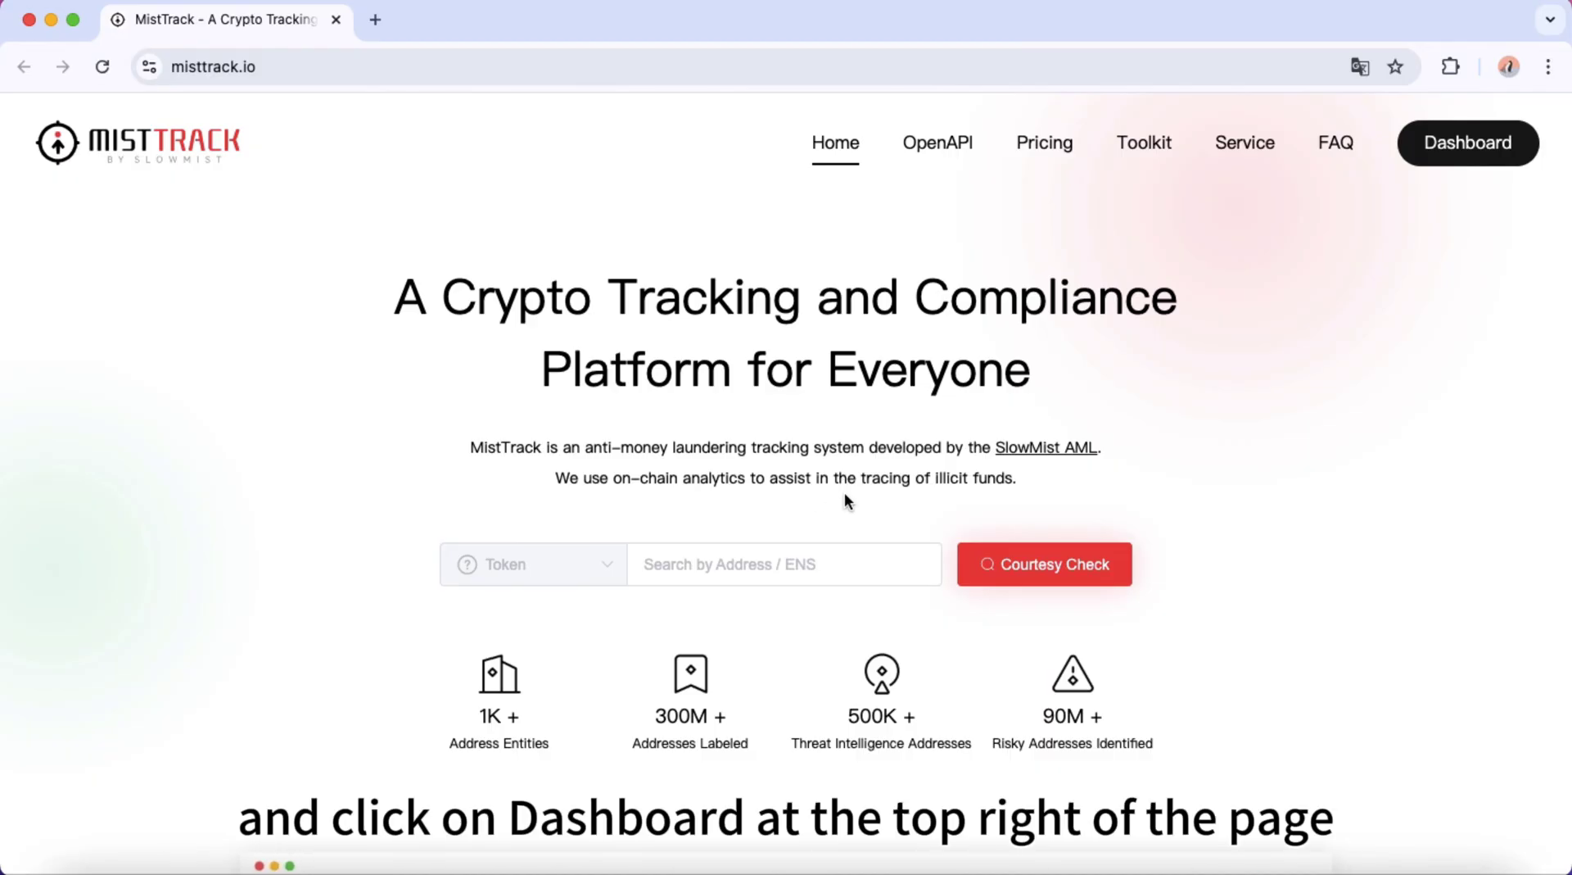
# Step: Open dashboard.misttrack.io in a new tab and look through the Workspace page
pyautogui.click(1477, 149)
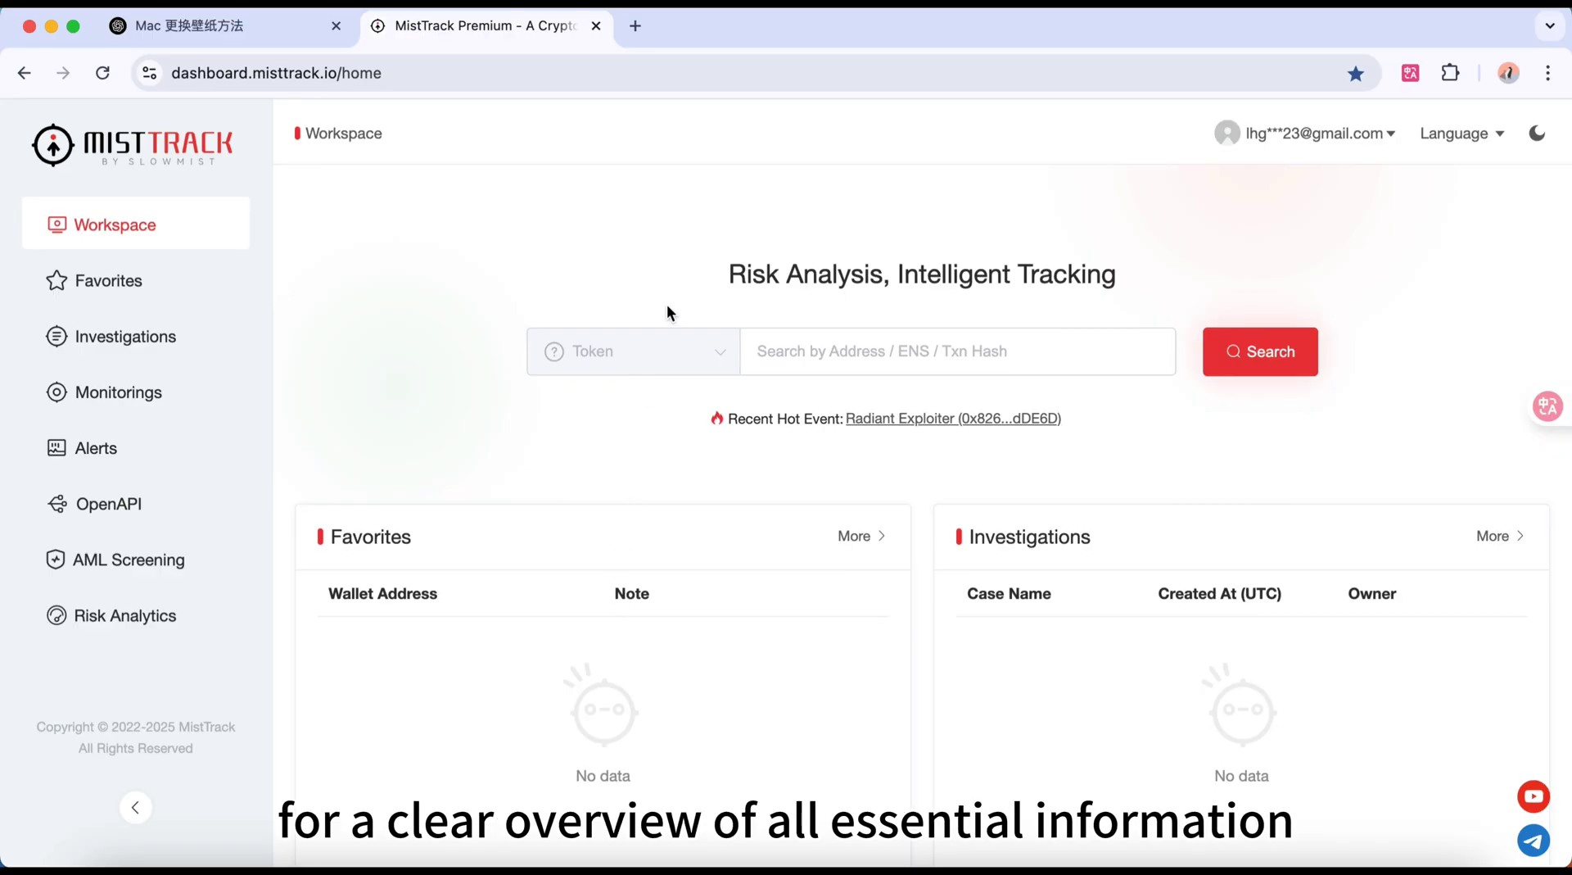
pyautogui.scroll(-5, 667, 309)
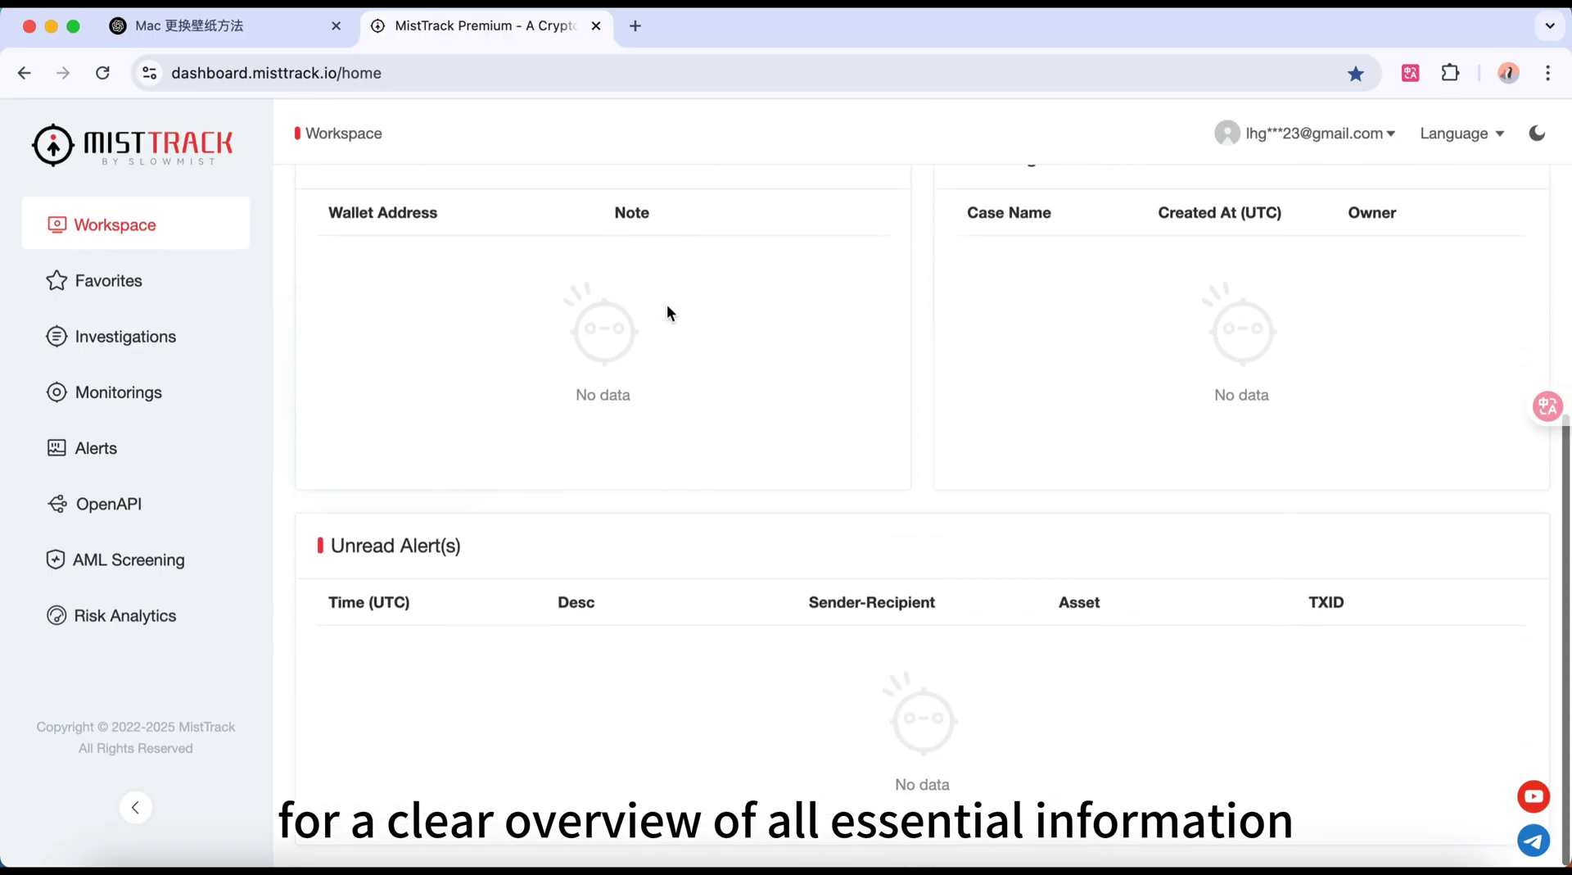
pyautogui.scroll(6, 667, 312)
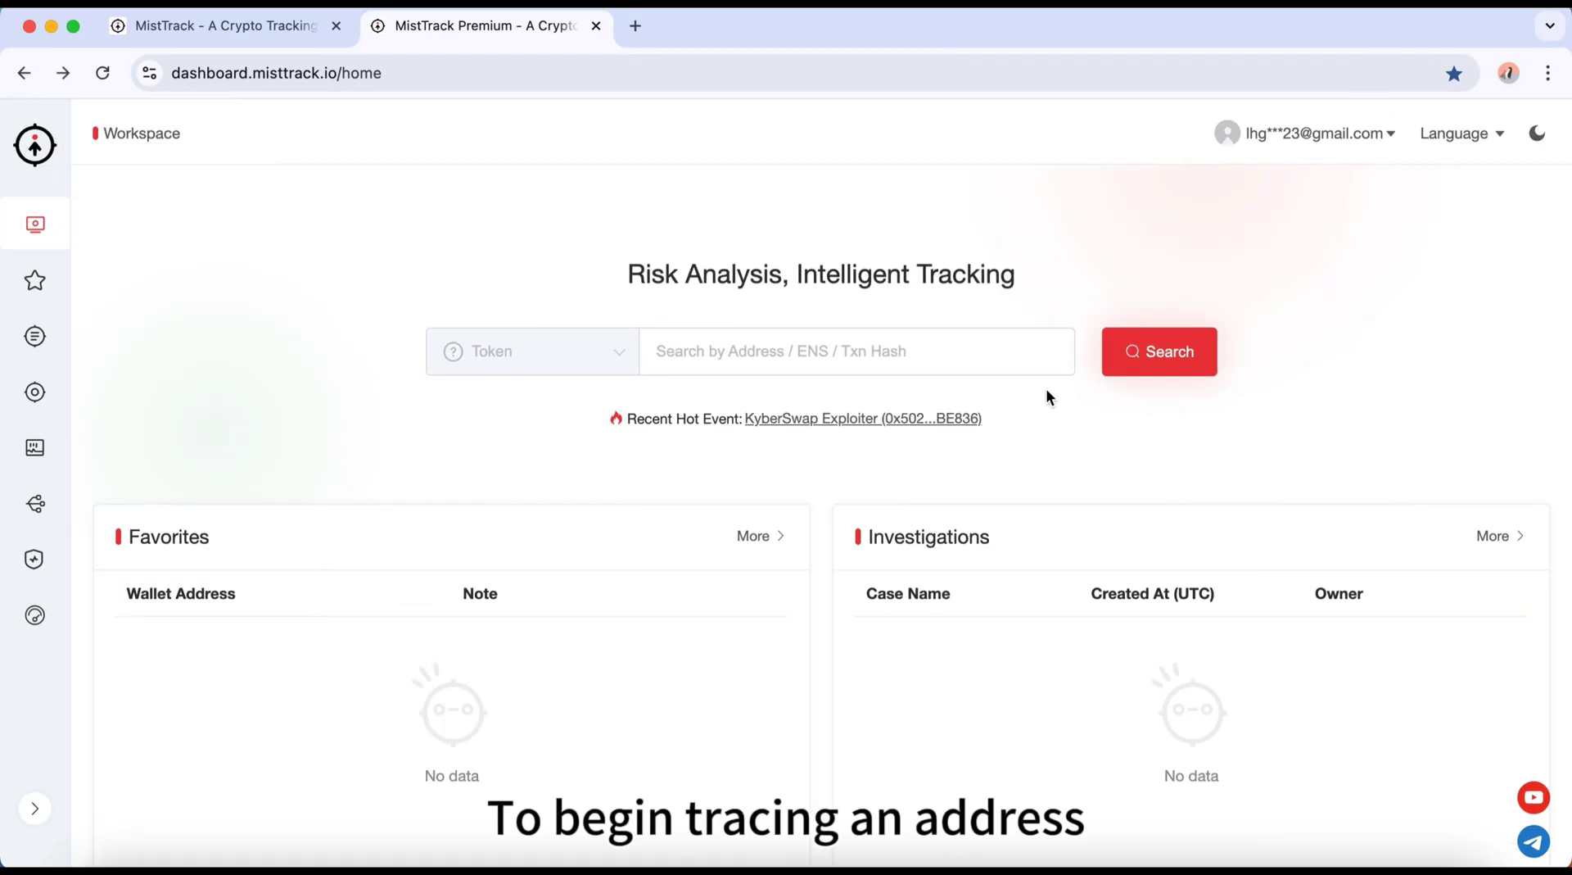
# Step: Paste the Ethereum address into the workspace search and browse the BSC token list
pyautogui.click(1010, 358)
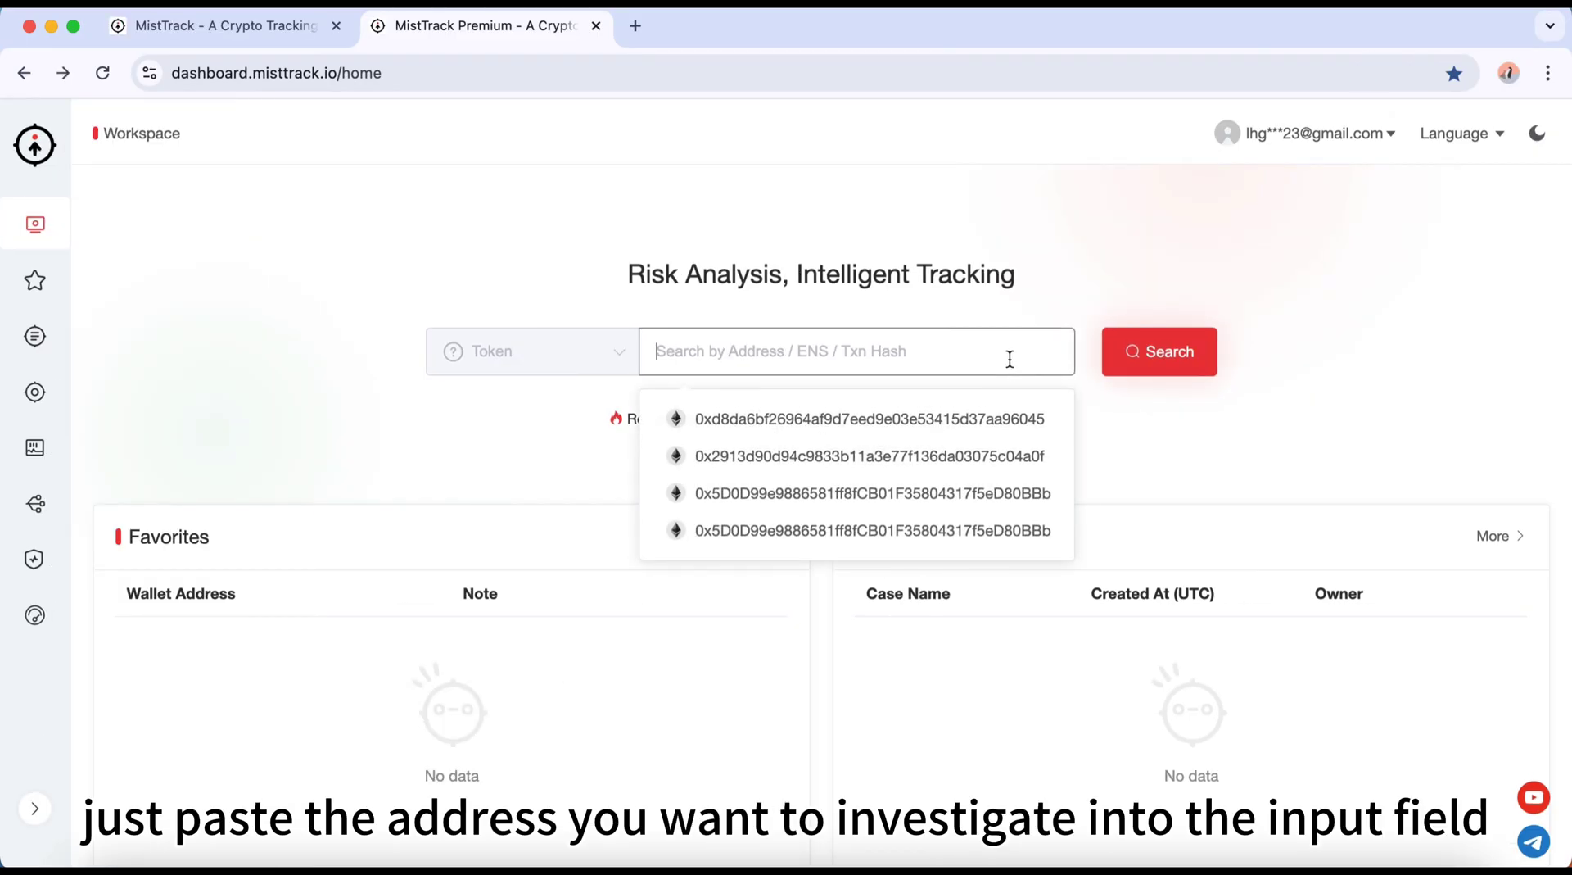
pyautogui.press('super+v')
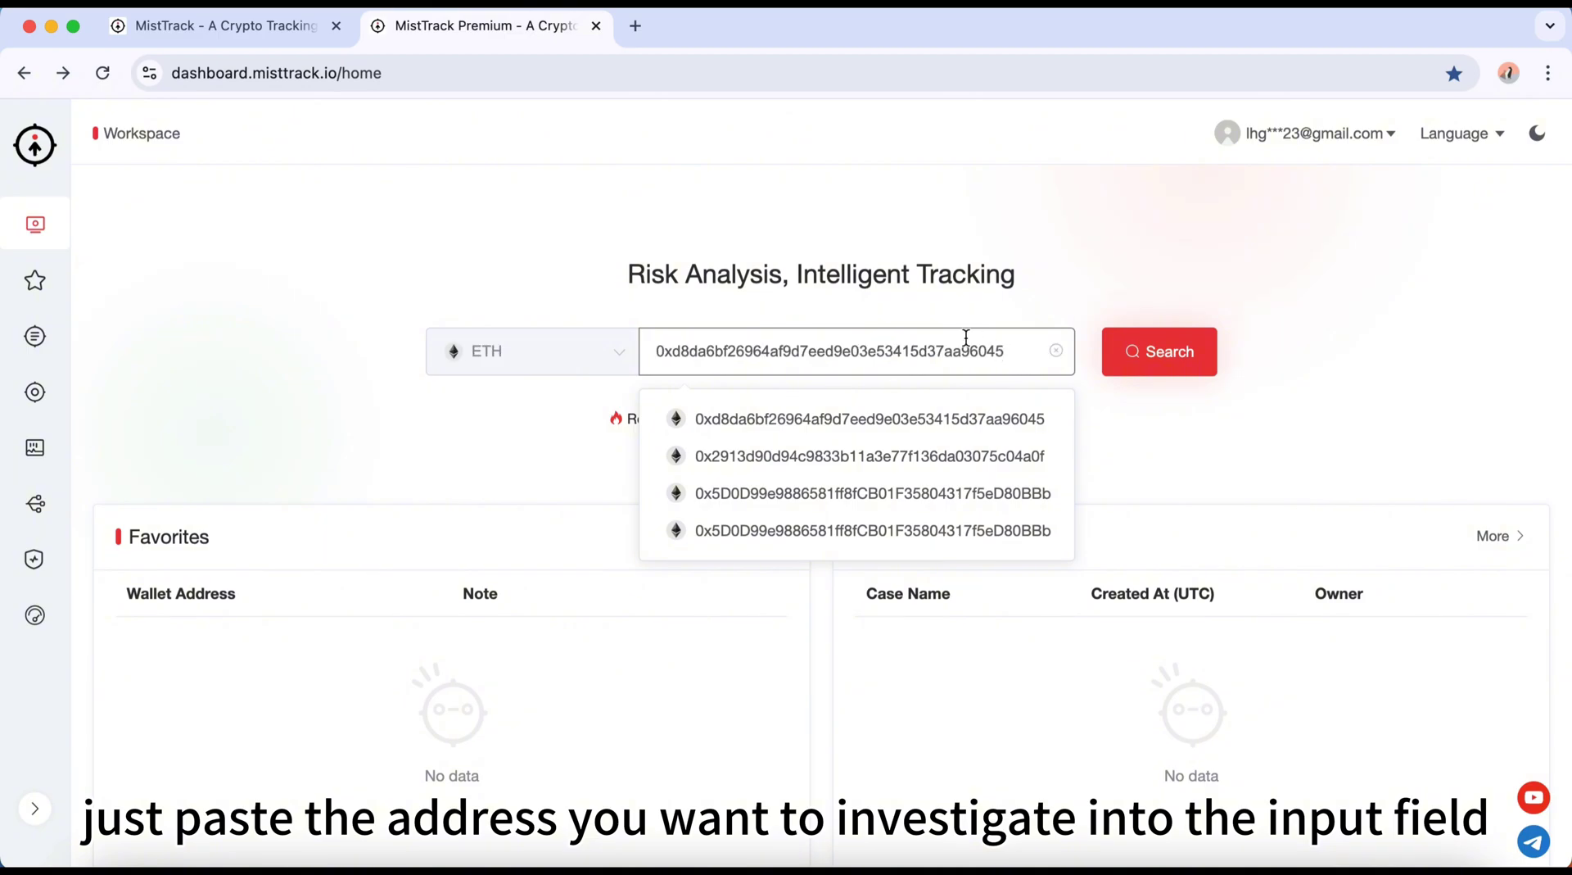
pyautogui.click(590, 354)
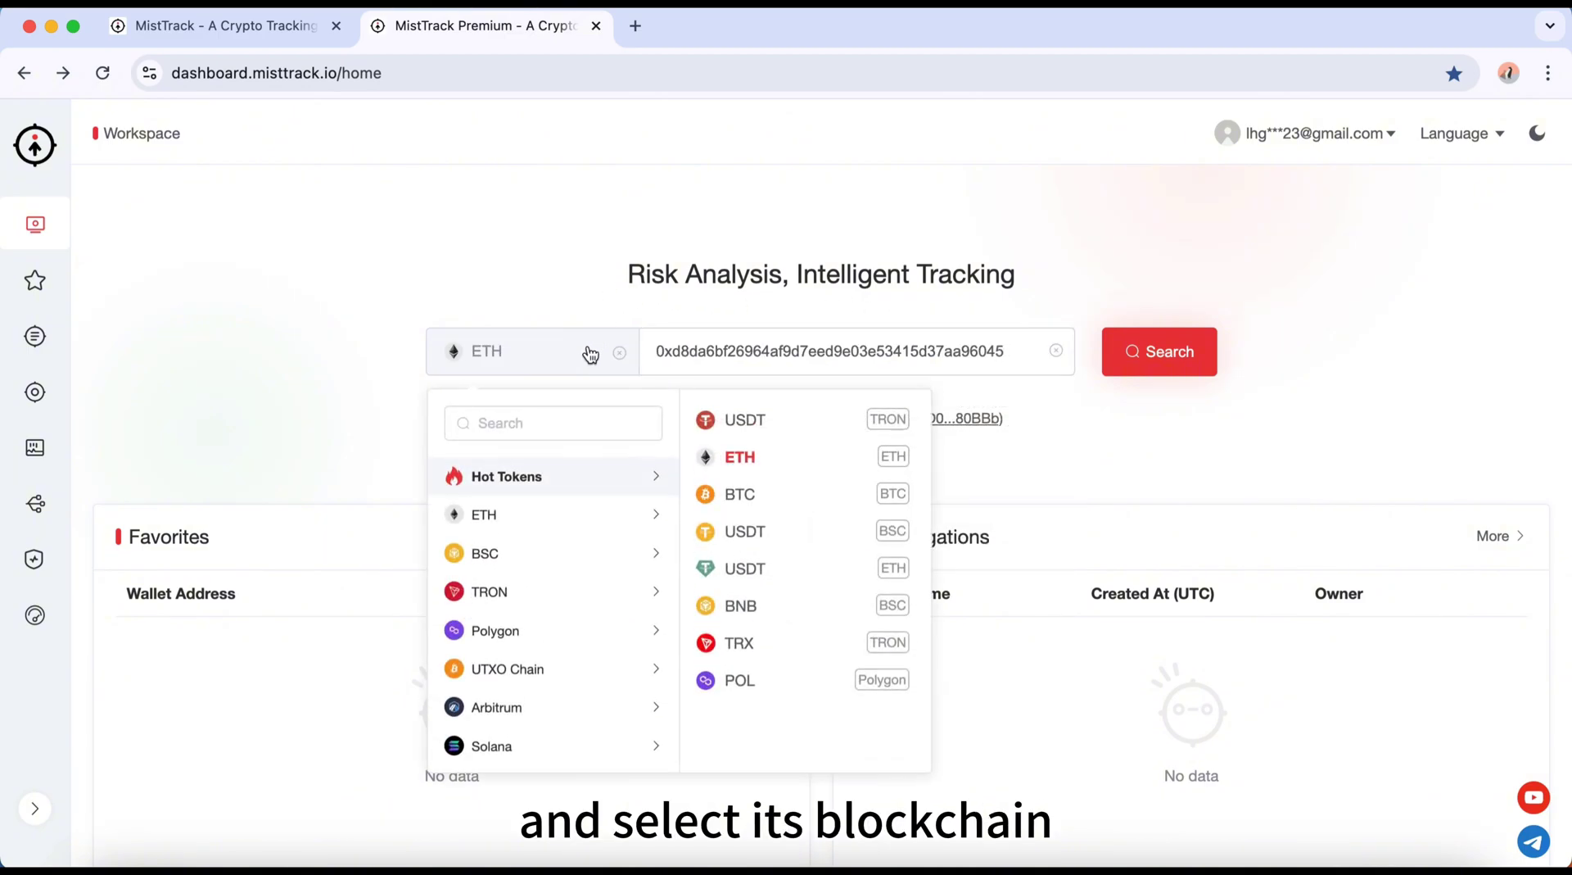
pyautogui.click(593, 551)
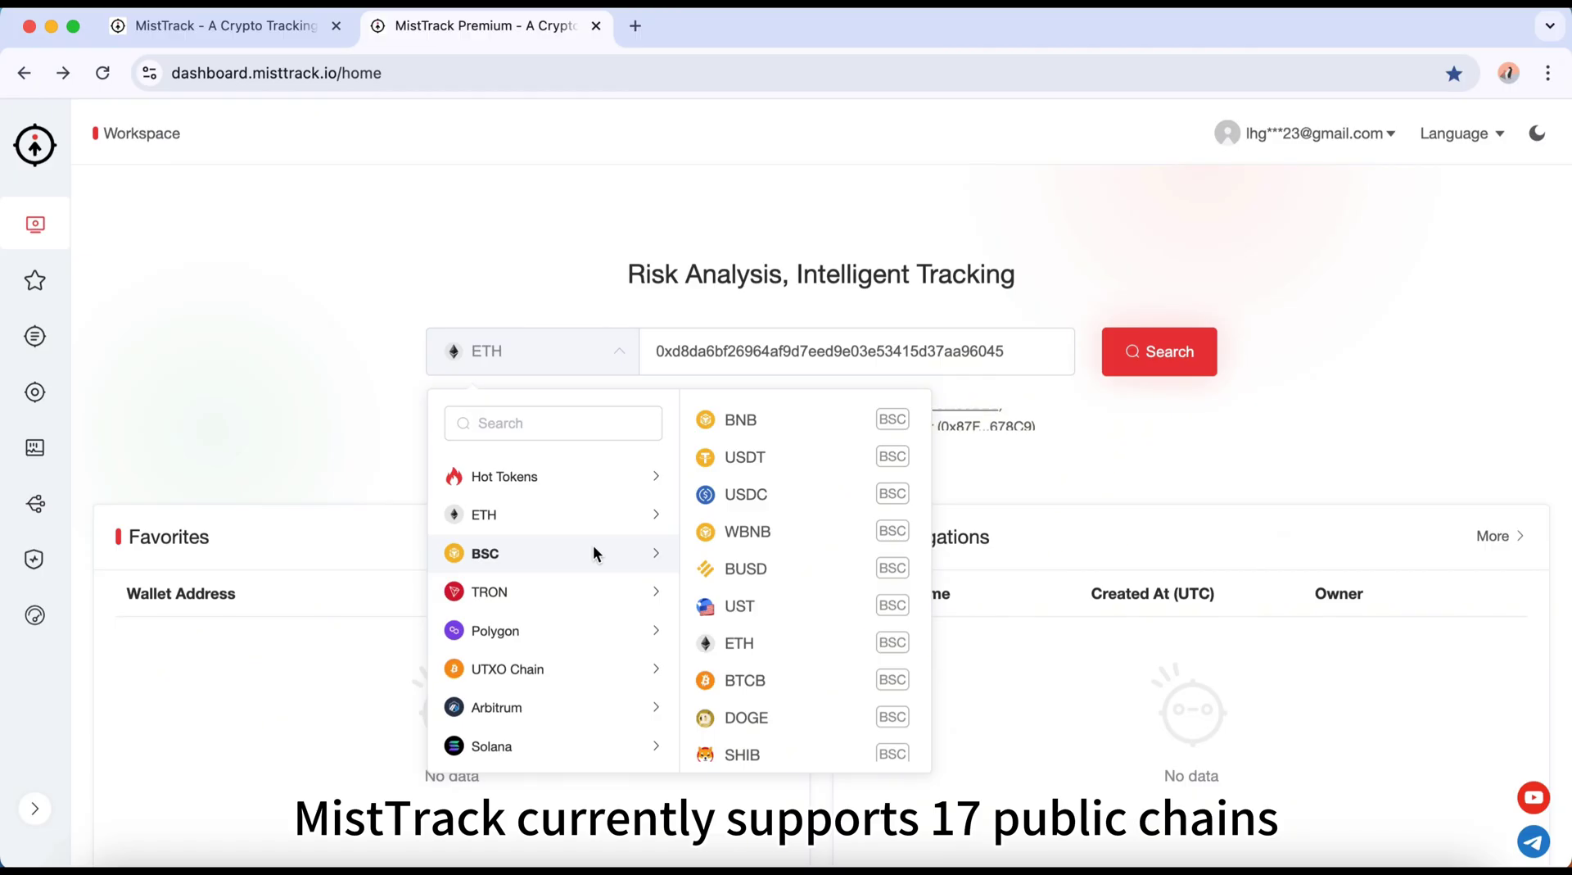
pyautogui.scroll(-3, 593, 552)
pyautogui.scroll(-2, 593, 544)
# Step: Look through the Solana and BSC token lists, then choose ETH under the ETH chain
pyautogui.click(593, 543)
pyautogui.scroll(-1, 592, 543)
pyautogui.scroll(2, 593, 544)
pyautogui.scroll(5, 593, 551)
pyautogui.click(593, 547)
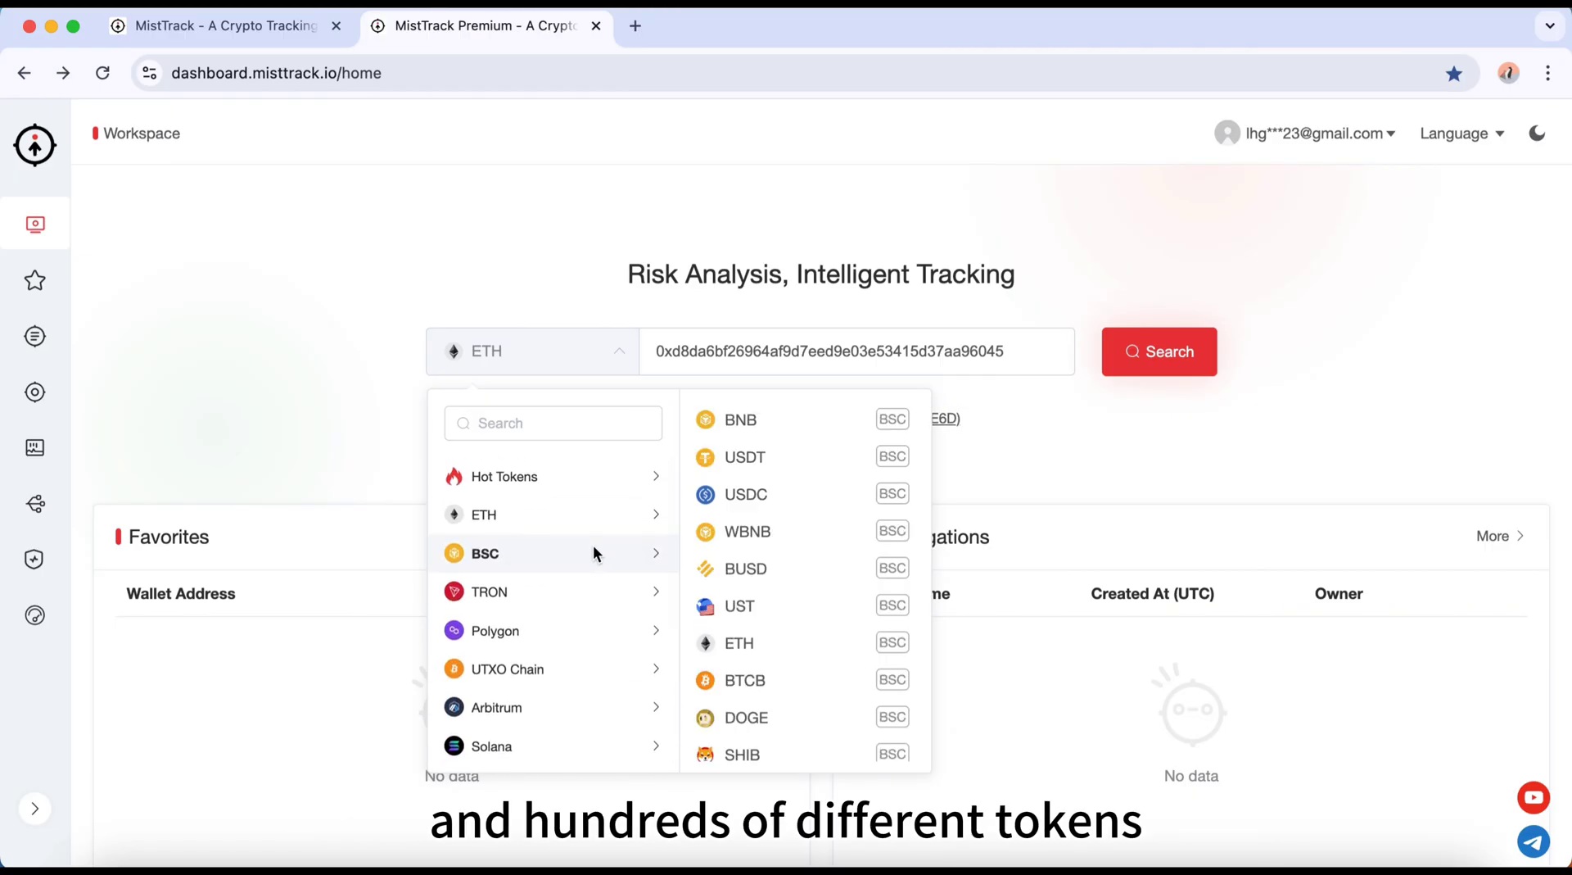
pyautogui.click(593, 524)
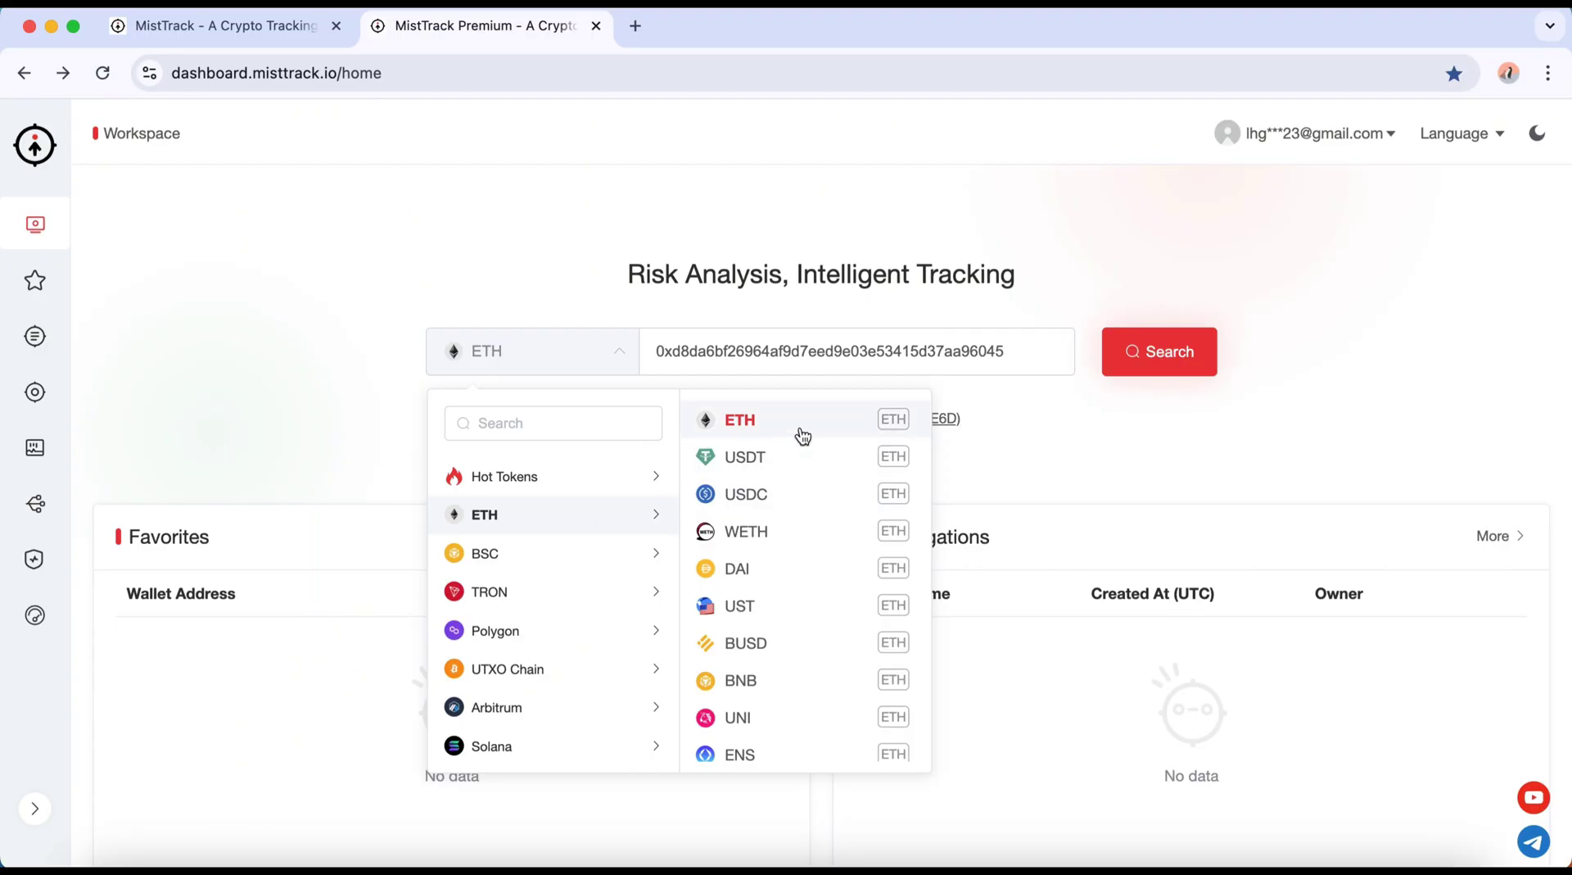
pyautogui.click(801, 431)
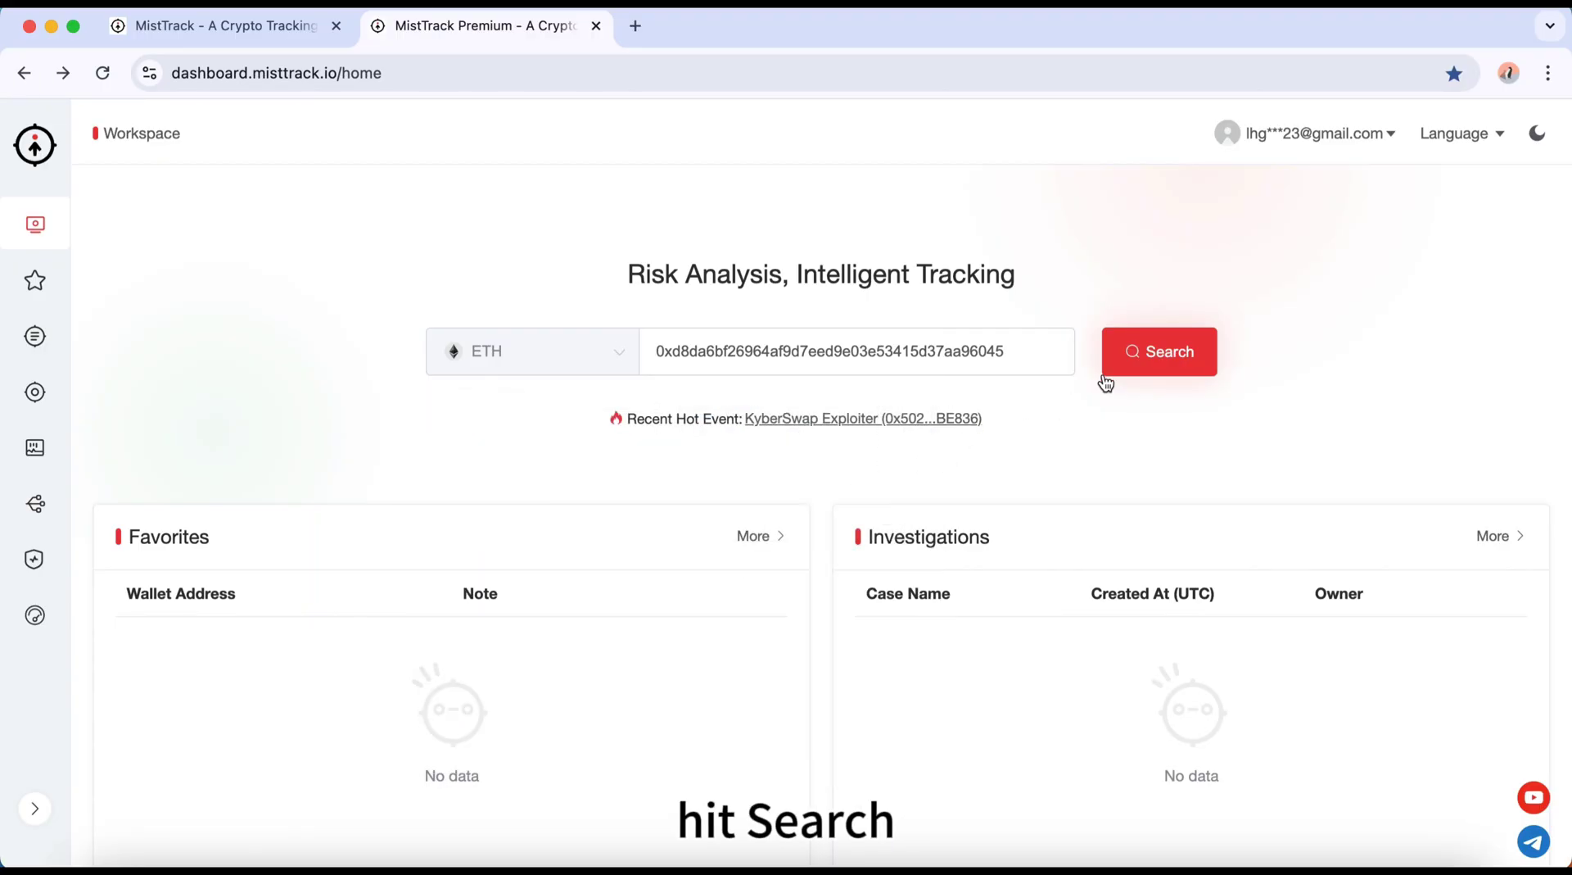
# Step: Search the ETH address and review the other chains it exists on
pyautogui.click(1152, 357)
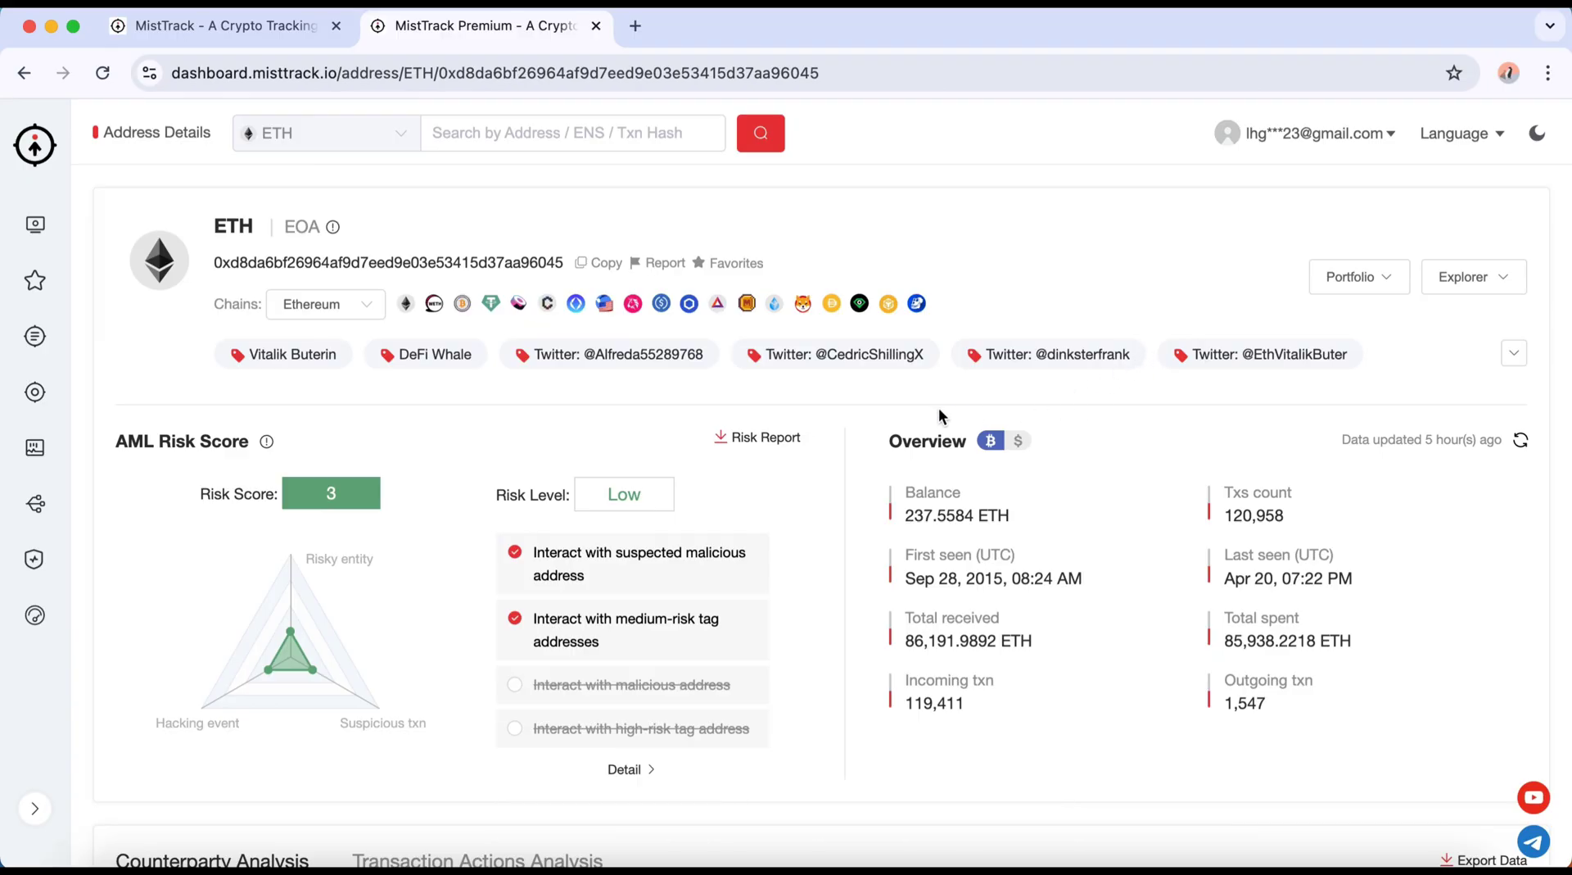
pyautogui.click(370, 315)
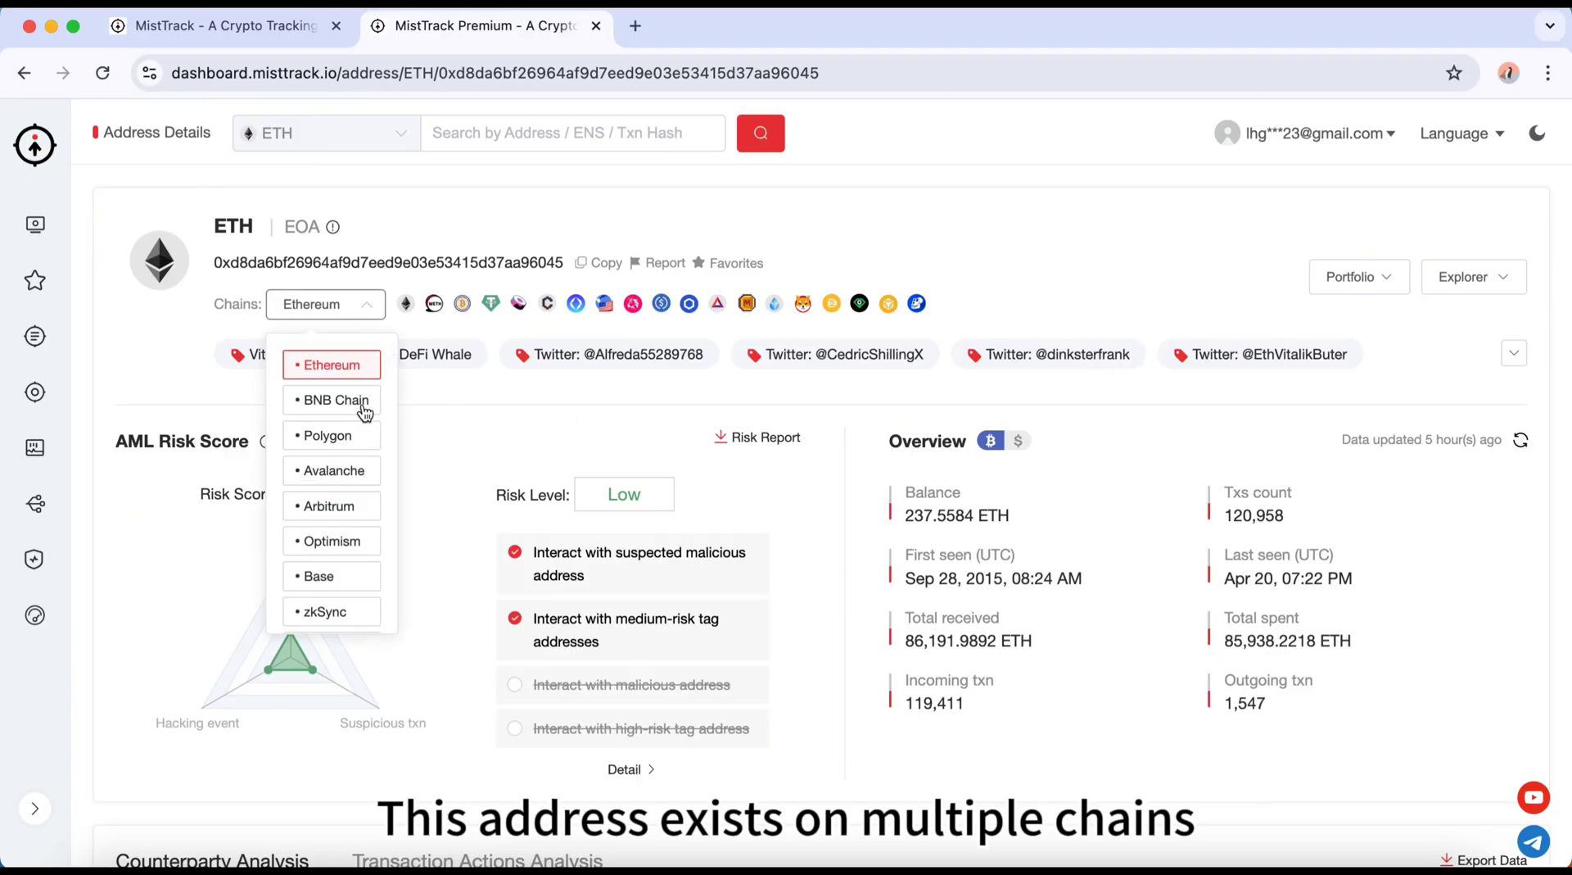
pyautogui.scroll(-1, 362, 405)
pyautogui.scroll(1, 365, 412)
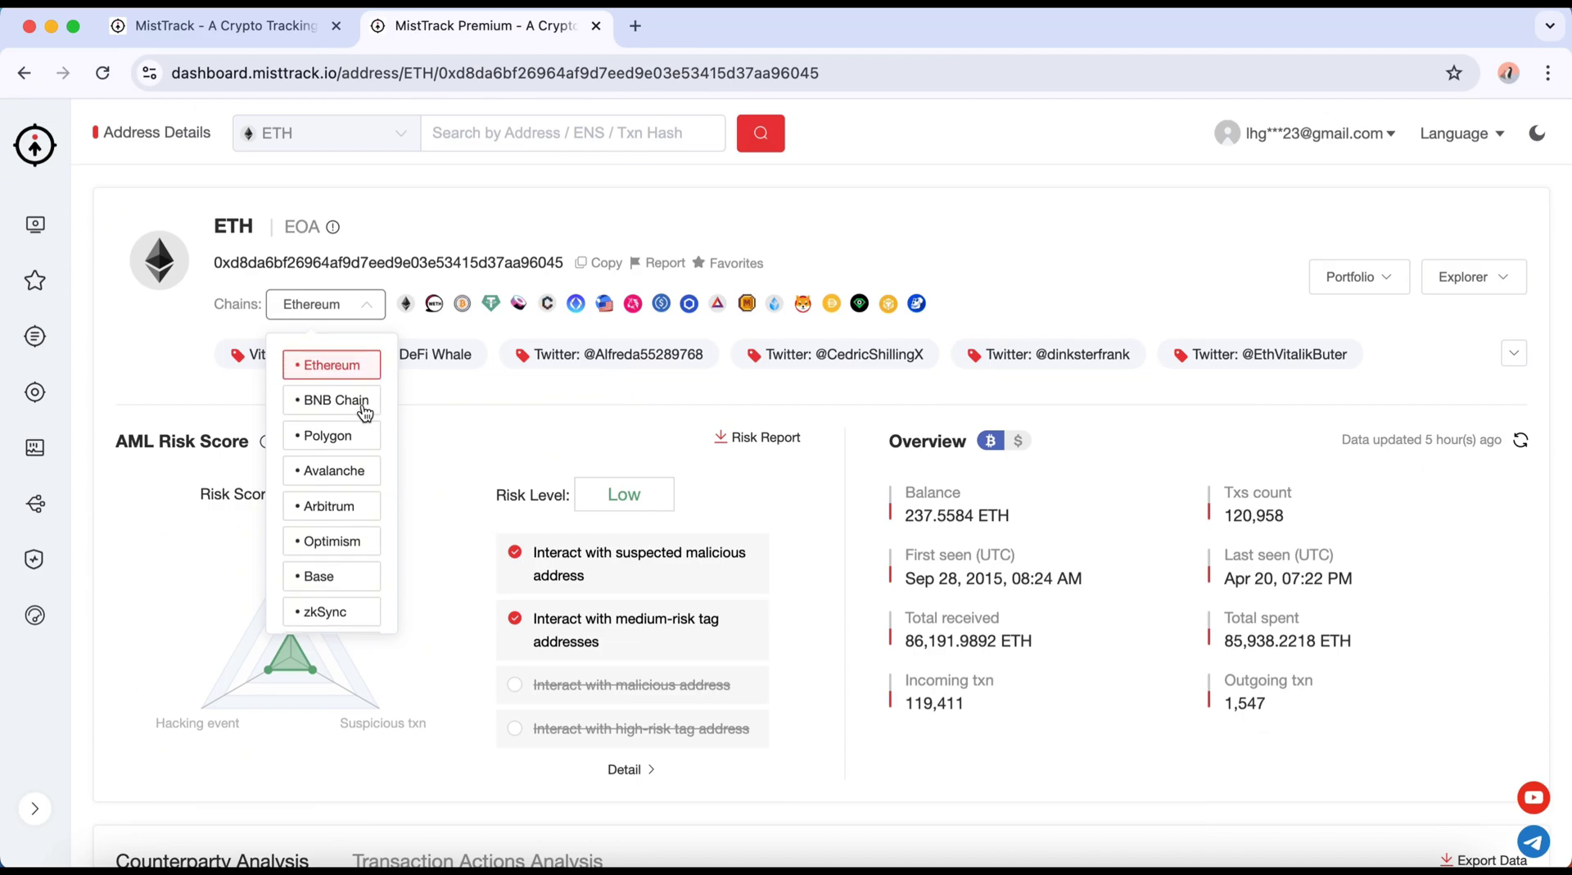
pyautogui.click(497, 406)
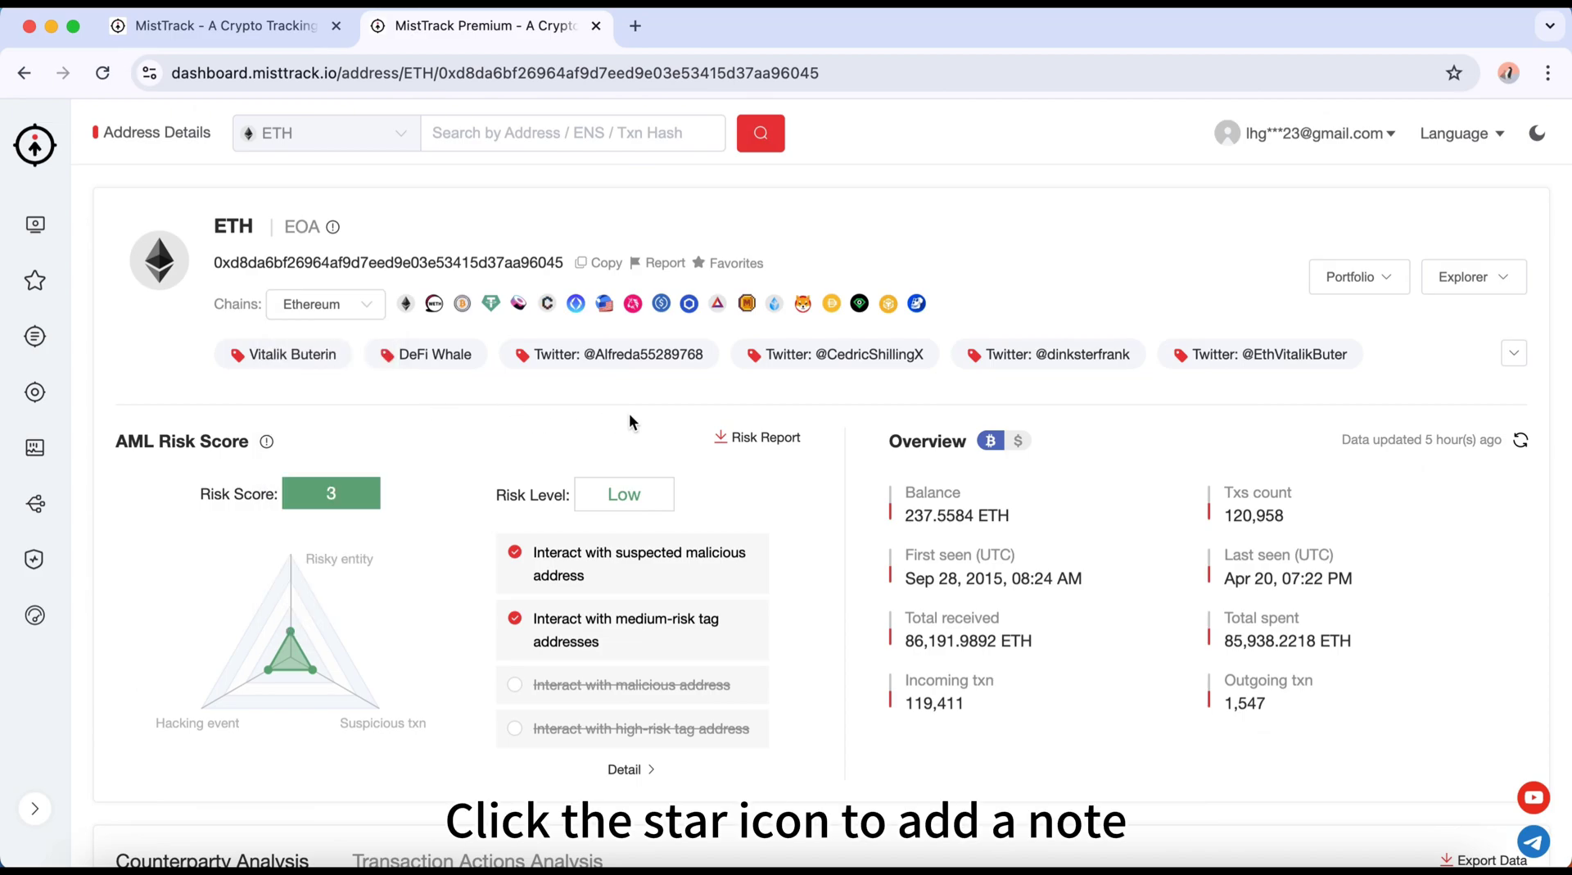
# Step: Star the address into Favorites and view its Portfolio and Explorer links
pyautogui.click(731, 263)
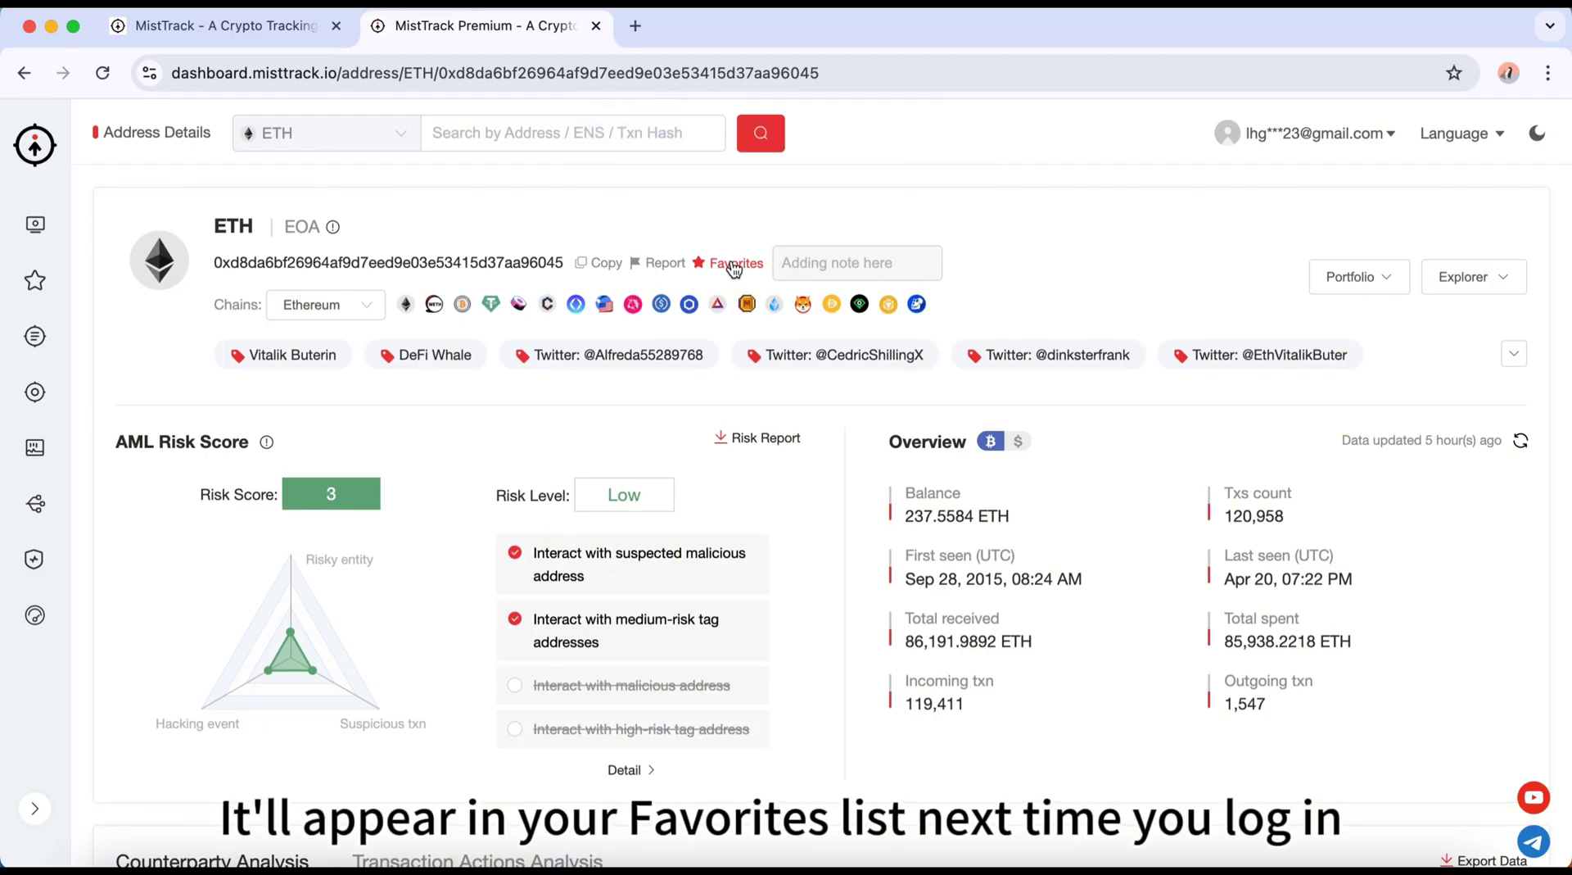
pyautogui.click(1346, 278)
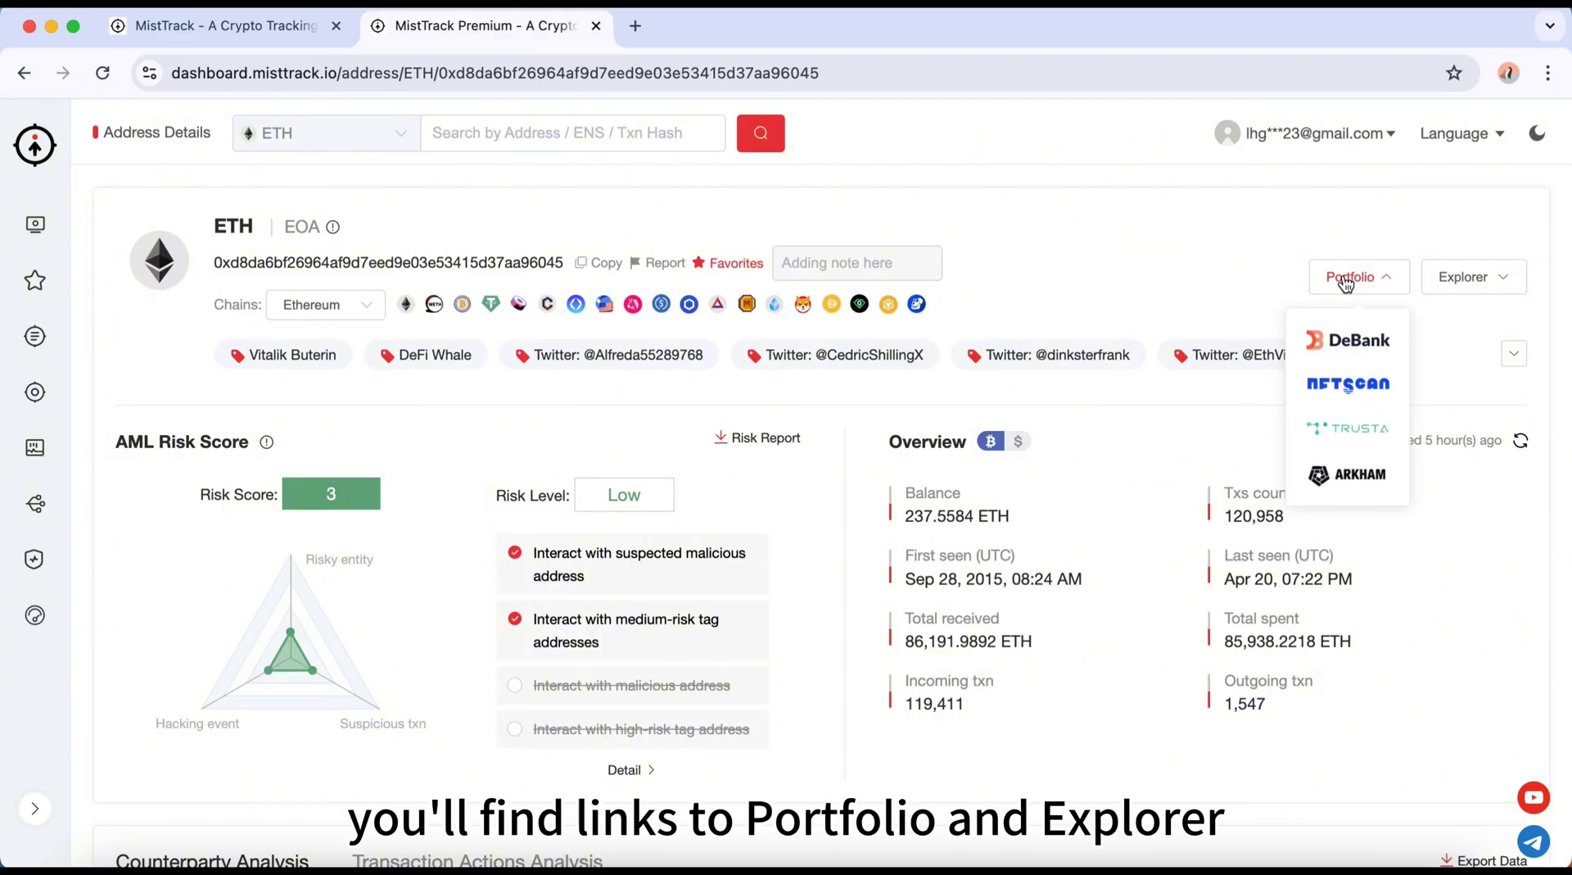
pyautogui.click(1454, 280)
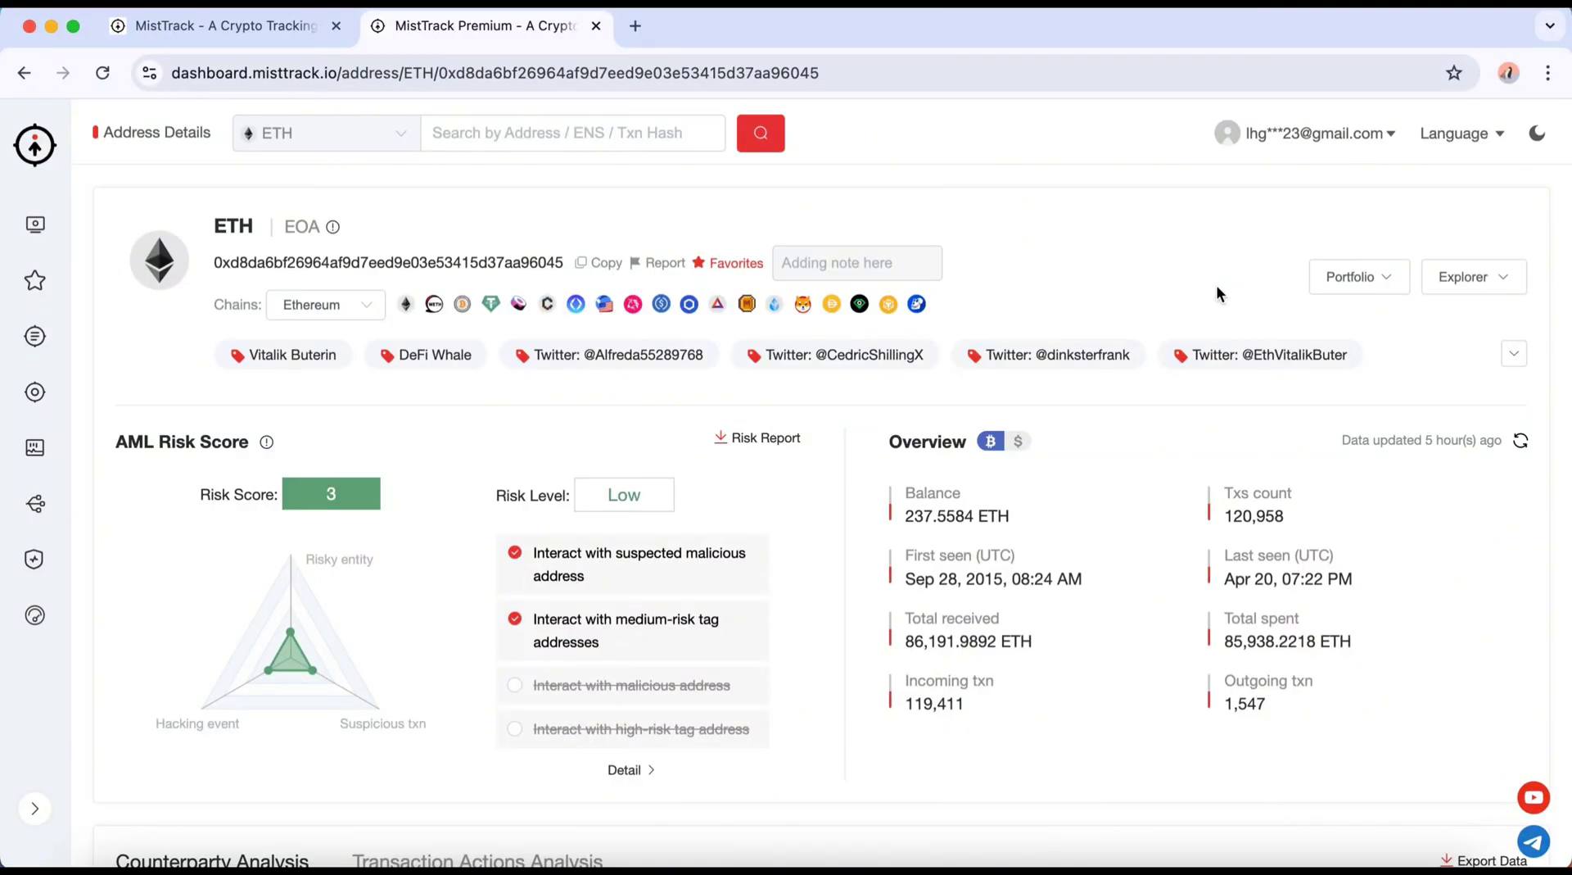
pyautogui.scroll(-2, 1216, 284)
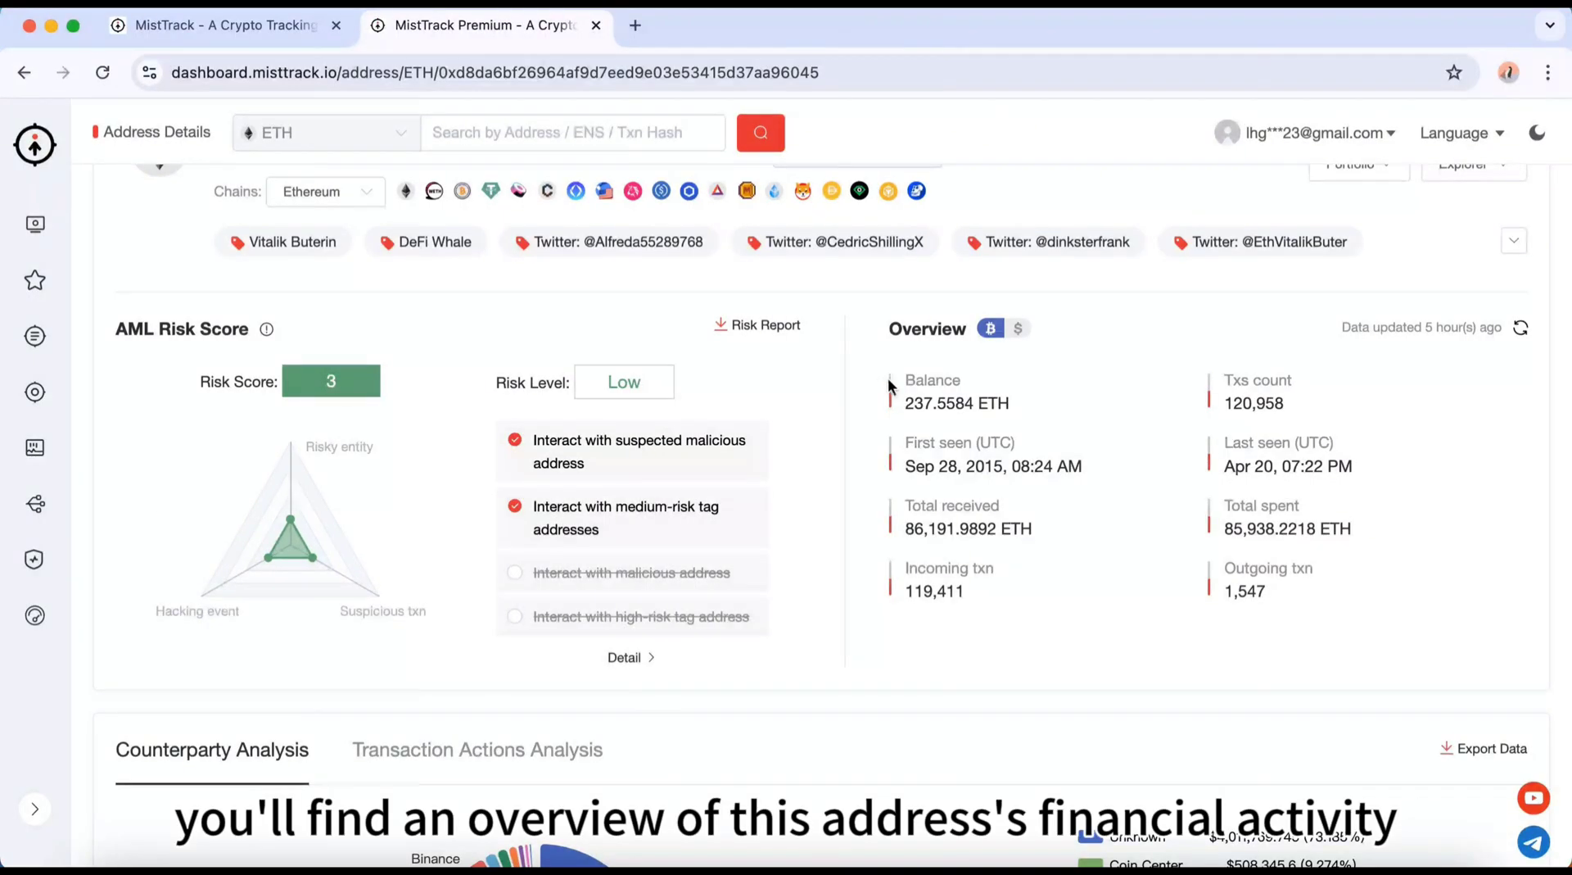
pyautogui.click(1018, 330)
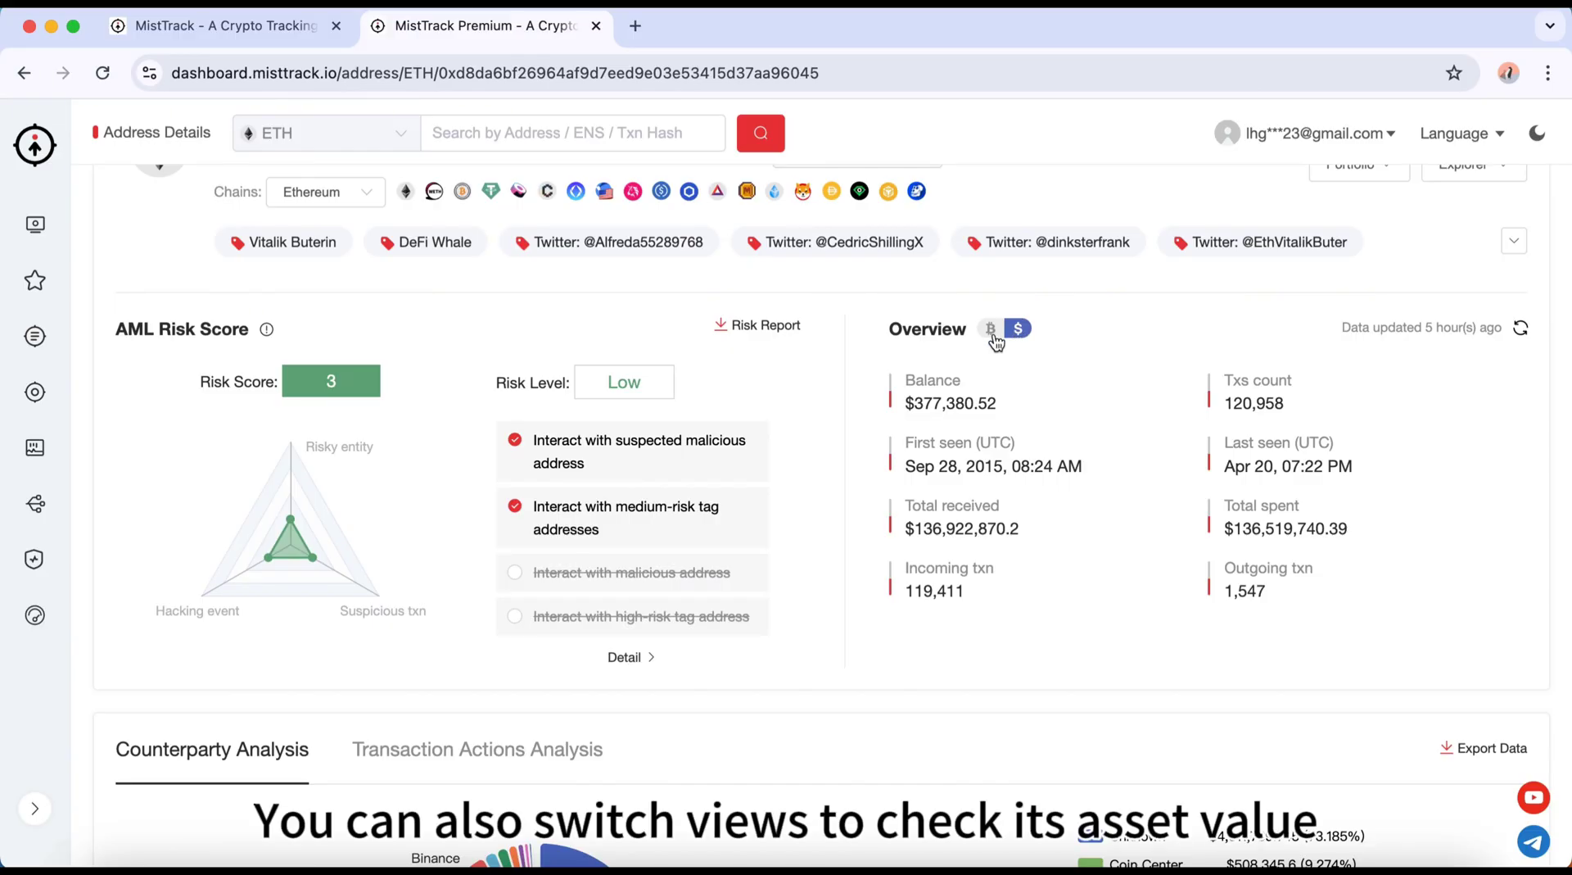
pyautogui.click(993, 331)
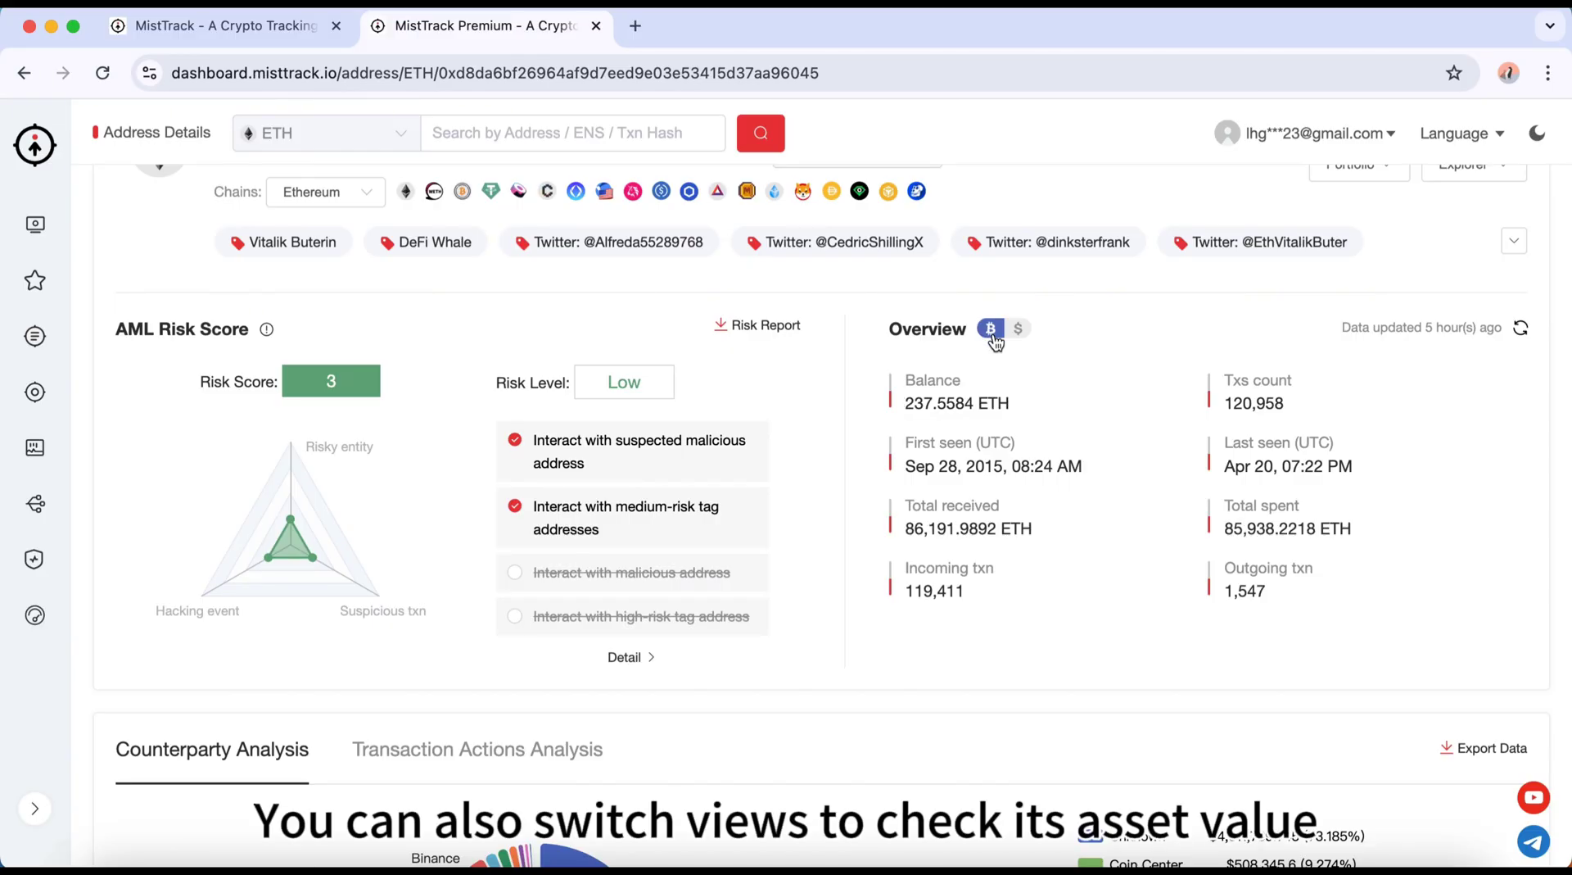
pyautogui.scroll(-7, 995, 342)
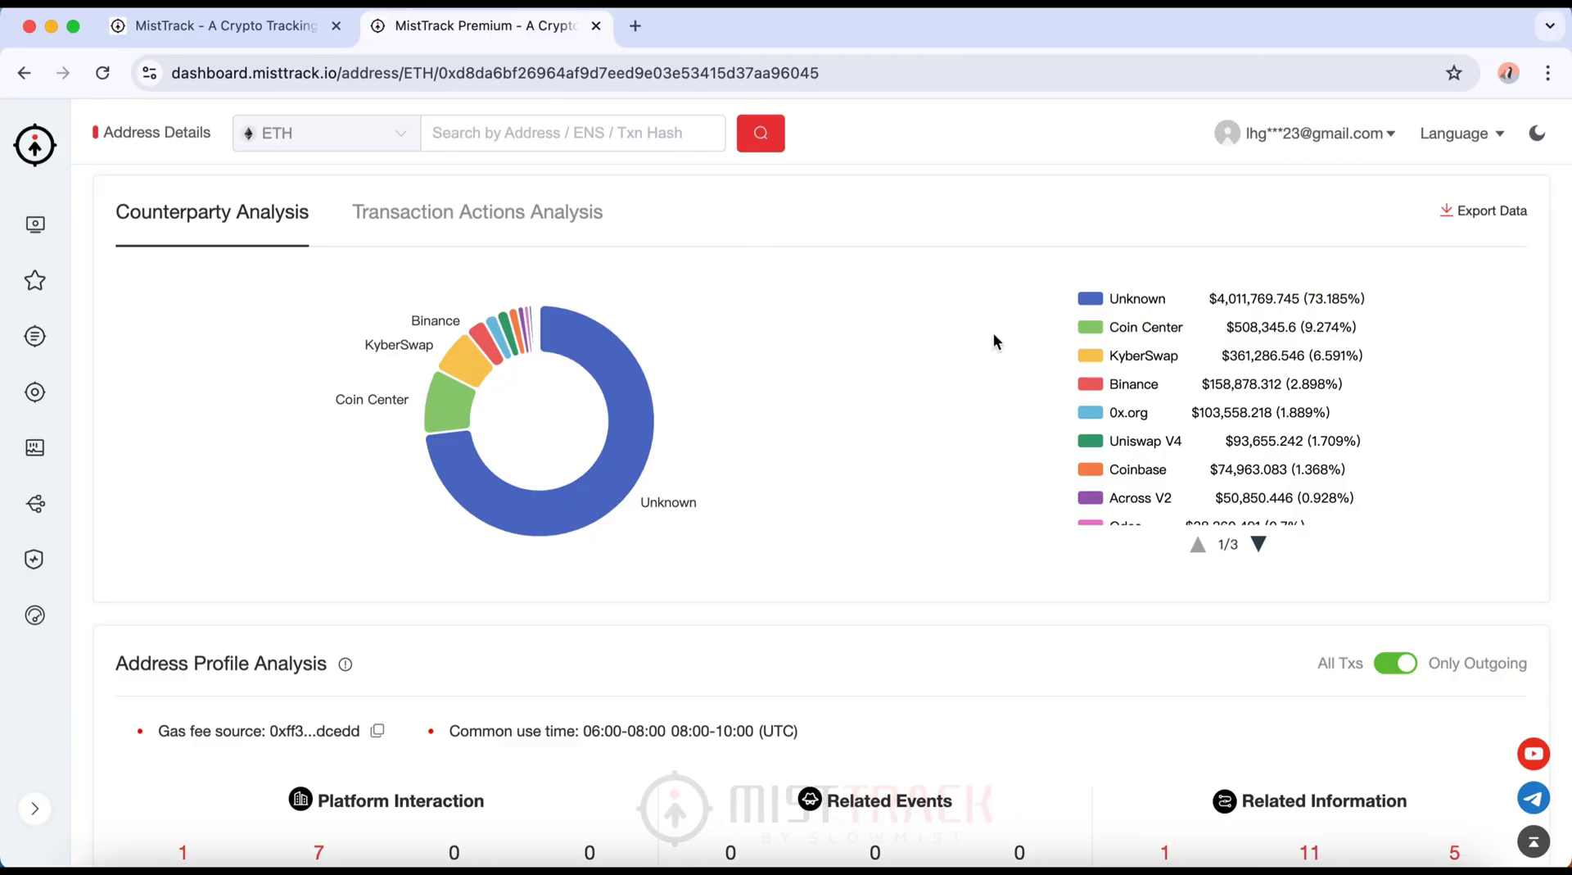
pyautogui.click(1089, 301)
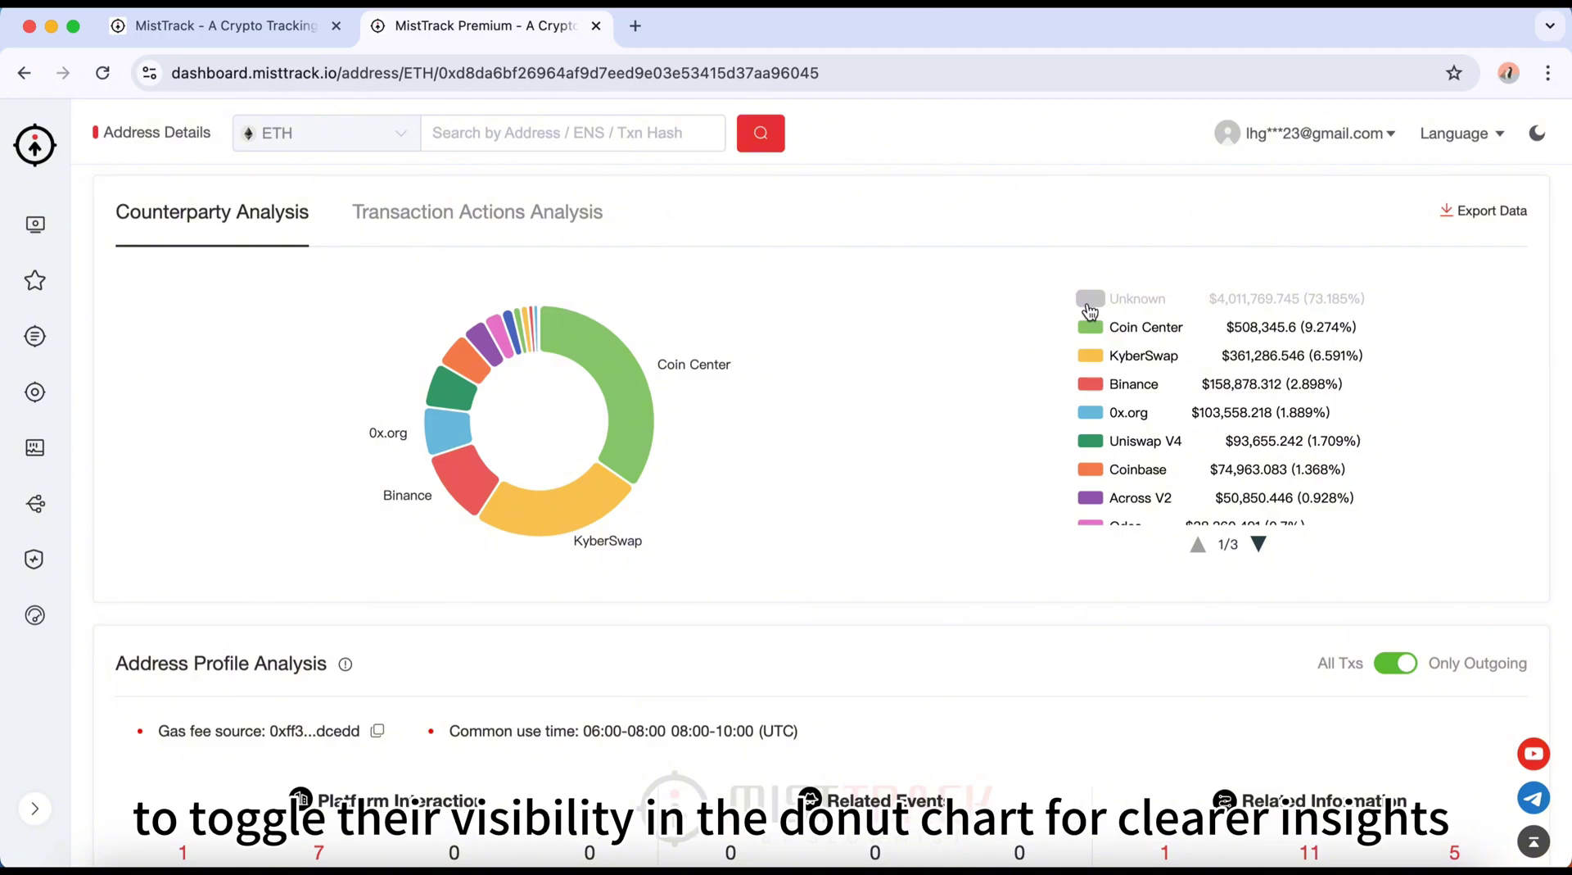
pyautogui.click(1090, 301)
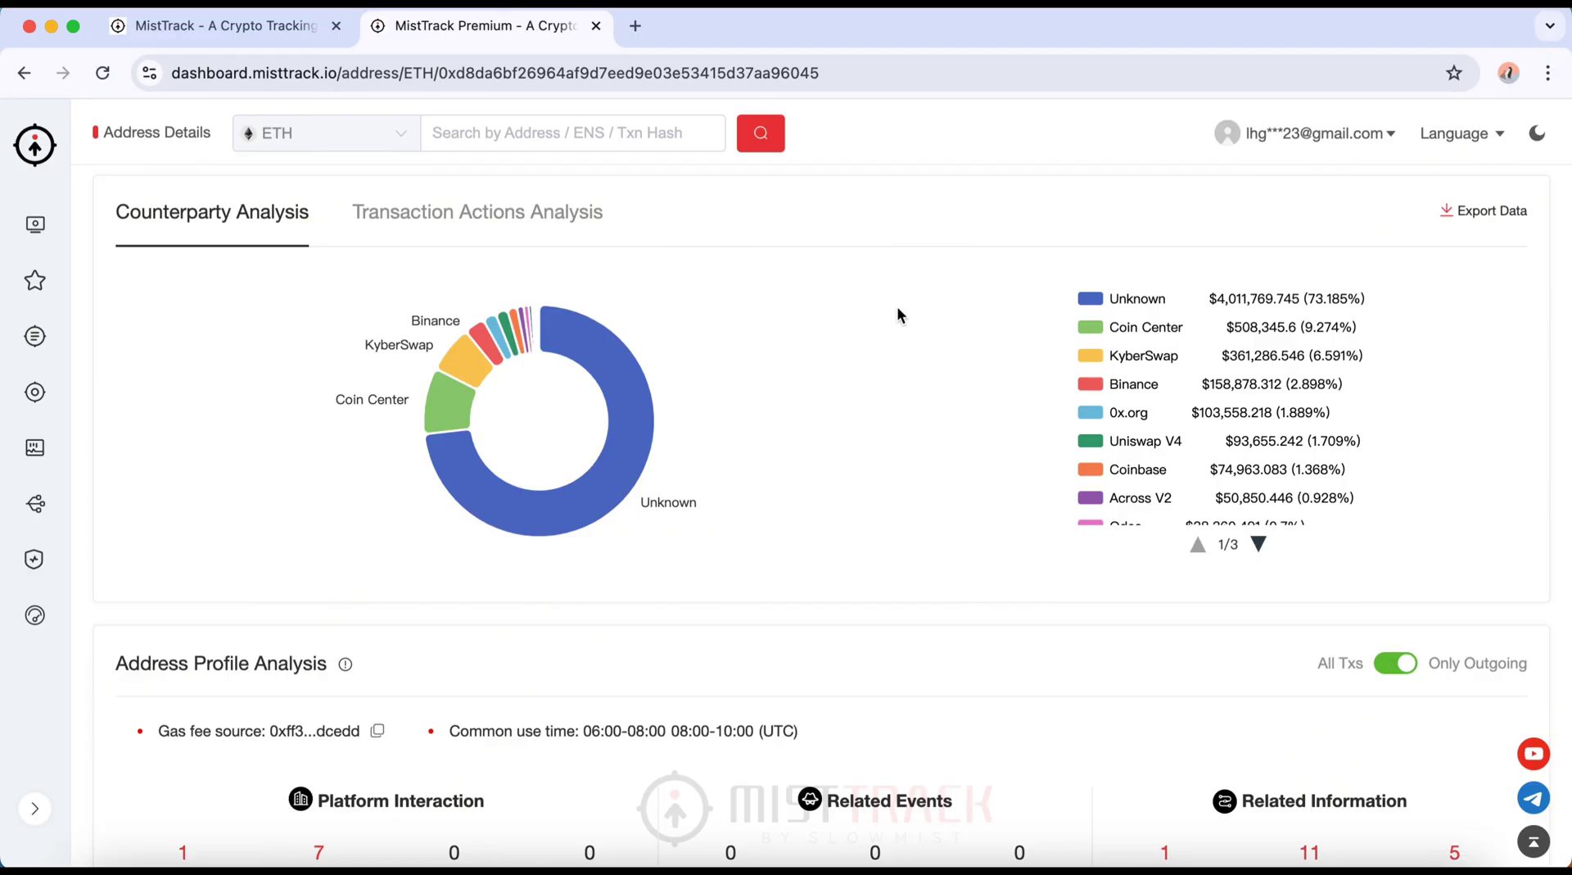
# Step: Show the Transaction Actions Analysis pie charts for incoming and outgoing actions
pyautogui.click(581, 217)
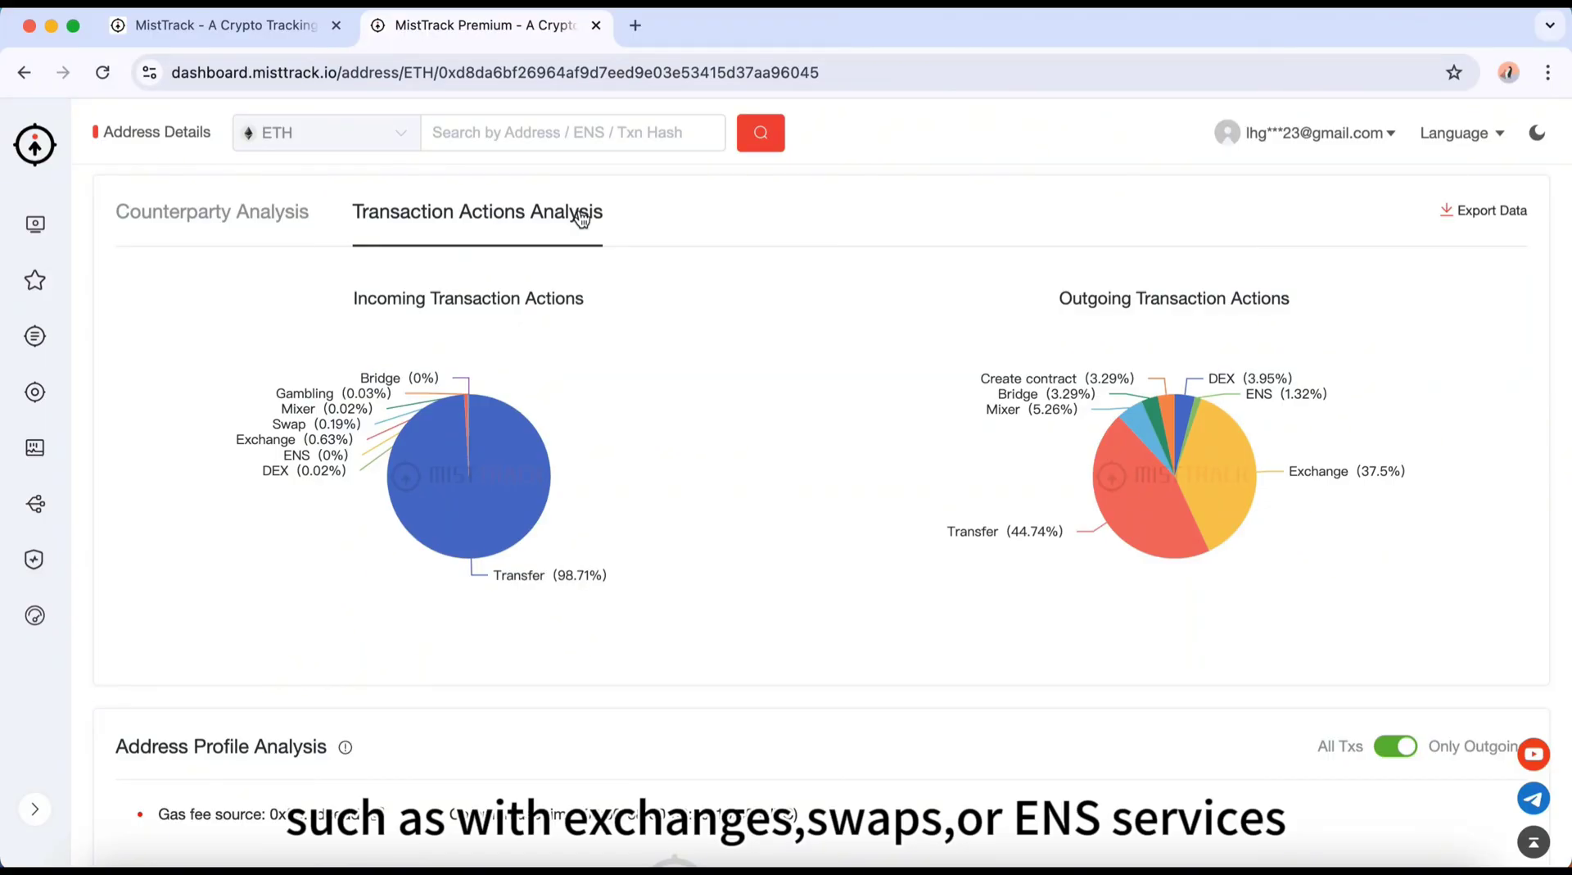
# Step: Expand the Exchange, DeFi, Wallet, ENS and Twitter detail rows of the address profile
pyautogui.scroll(-6, 563, 344)
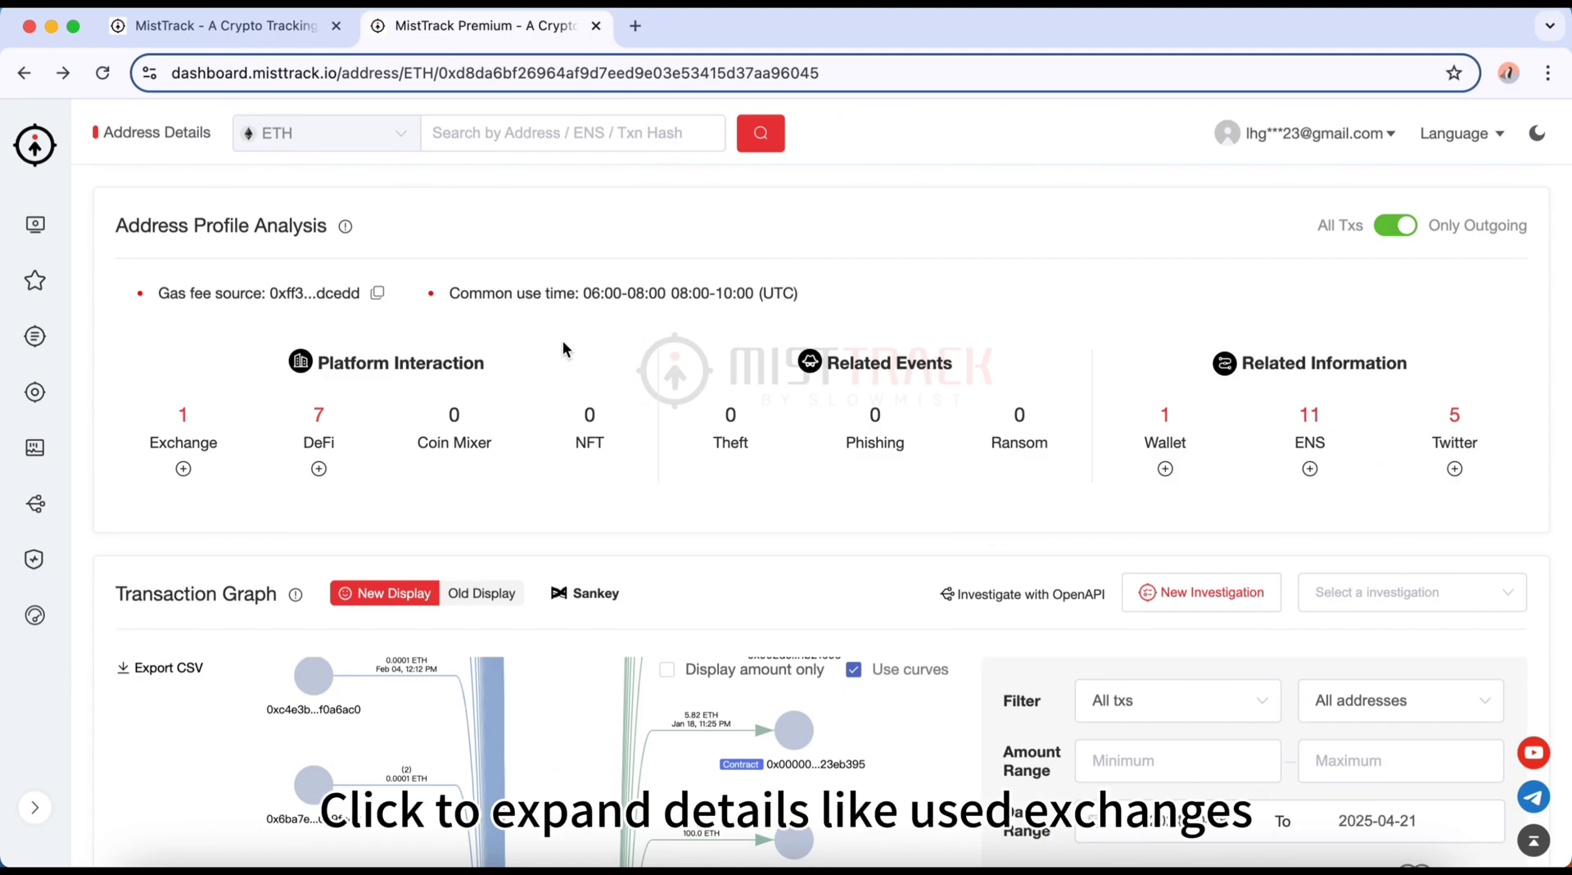
pyautogui.click(184, 469)
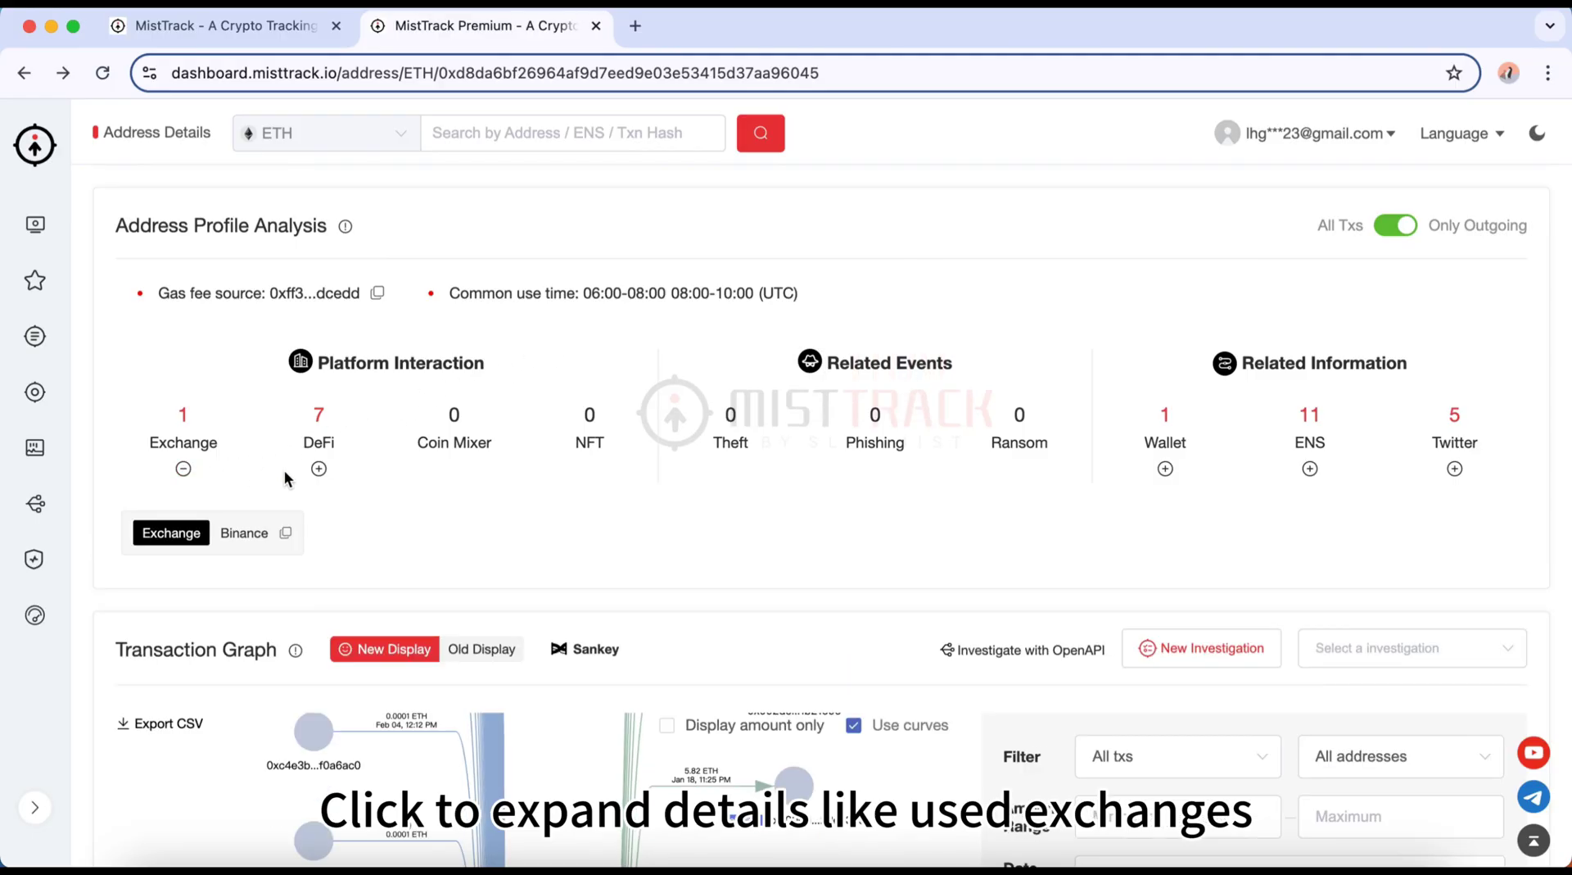
pyautogui.click(319, 470)
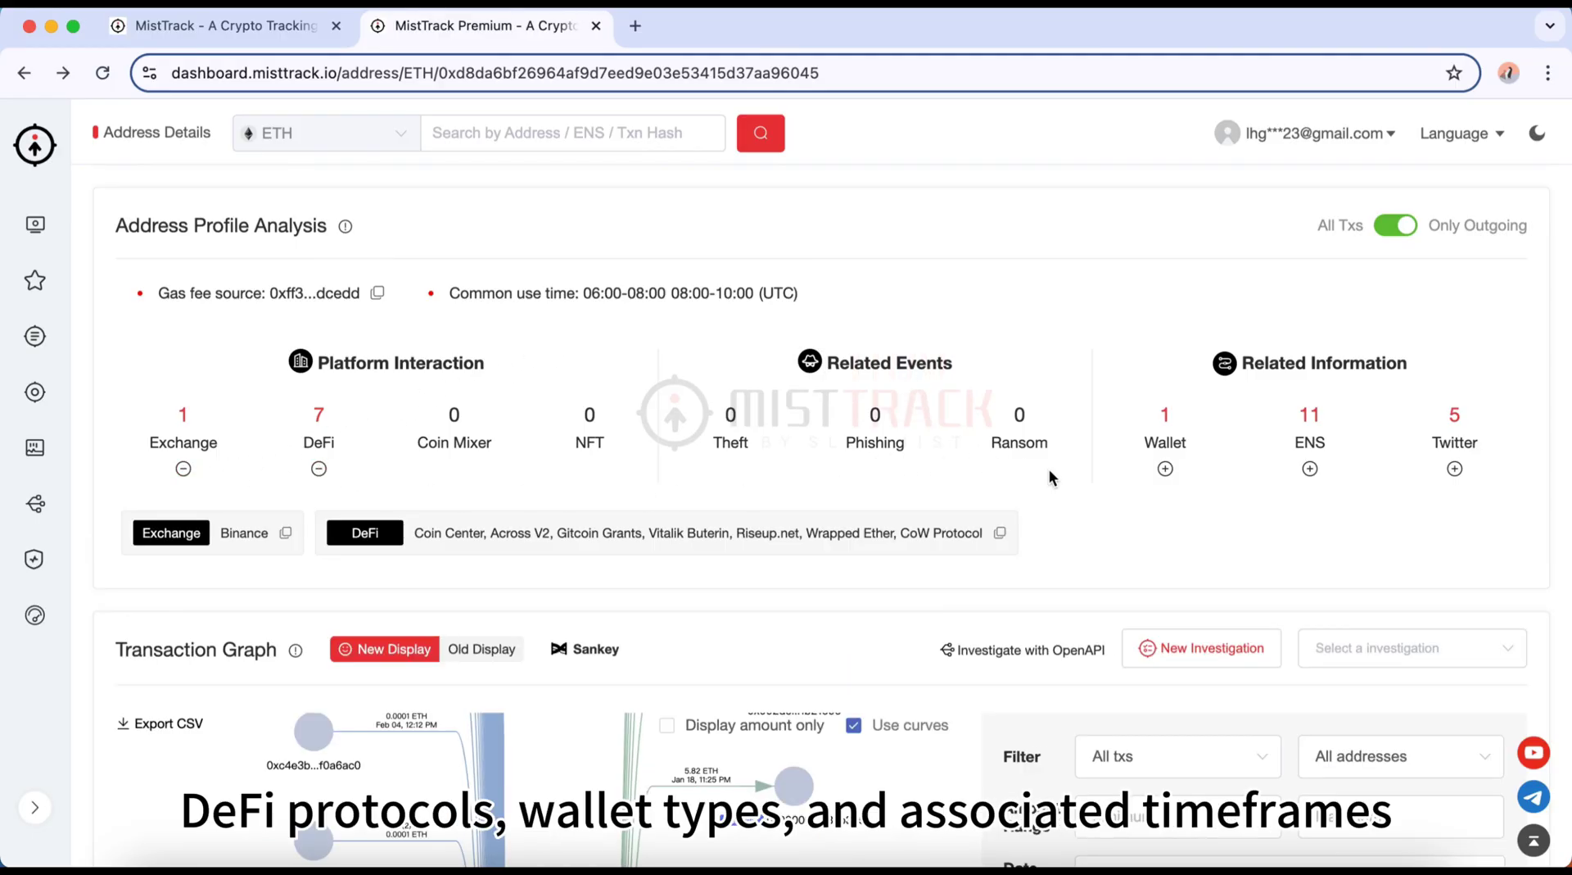
pyautogui.click(1166, 469)
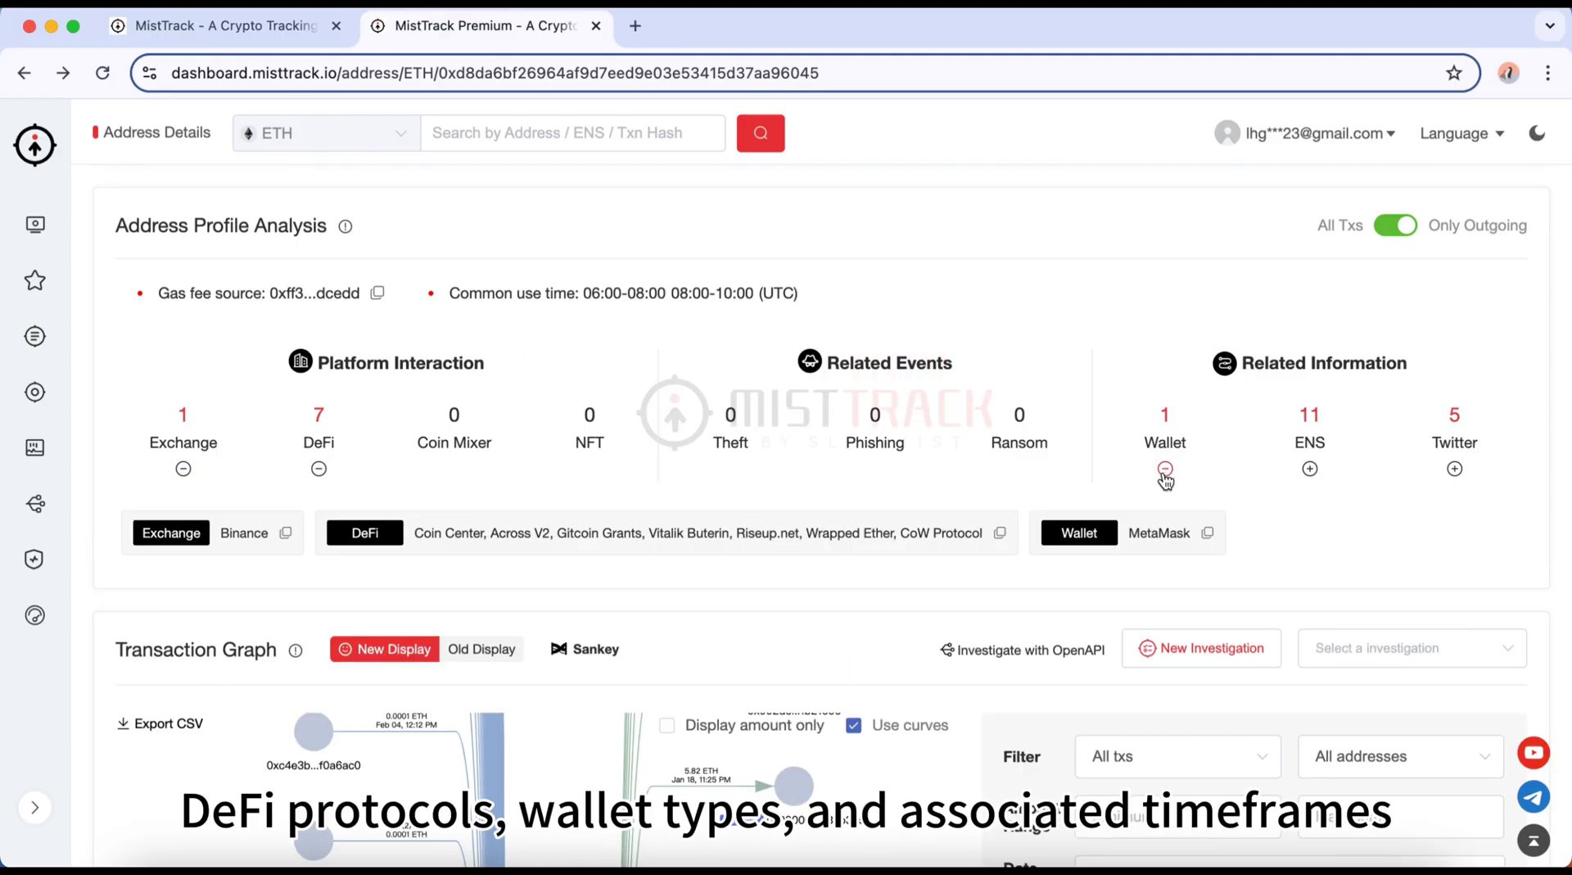
pyautogui.click(1310, 468)
pyautogui.click(1454, 469)
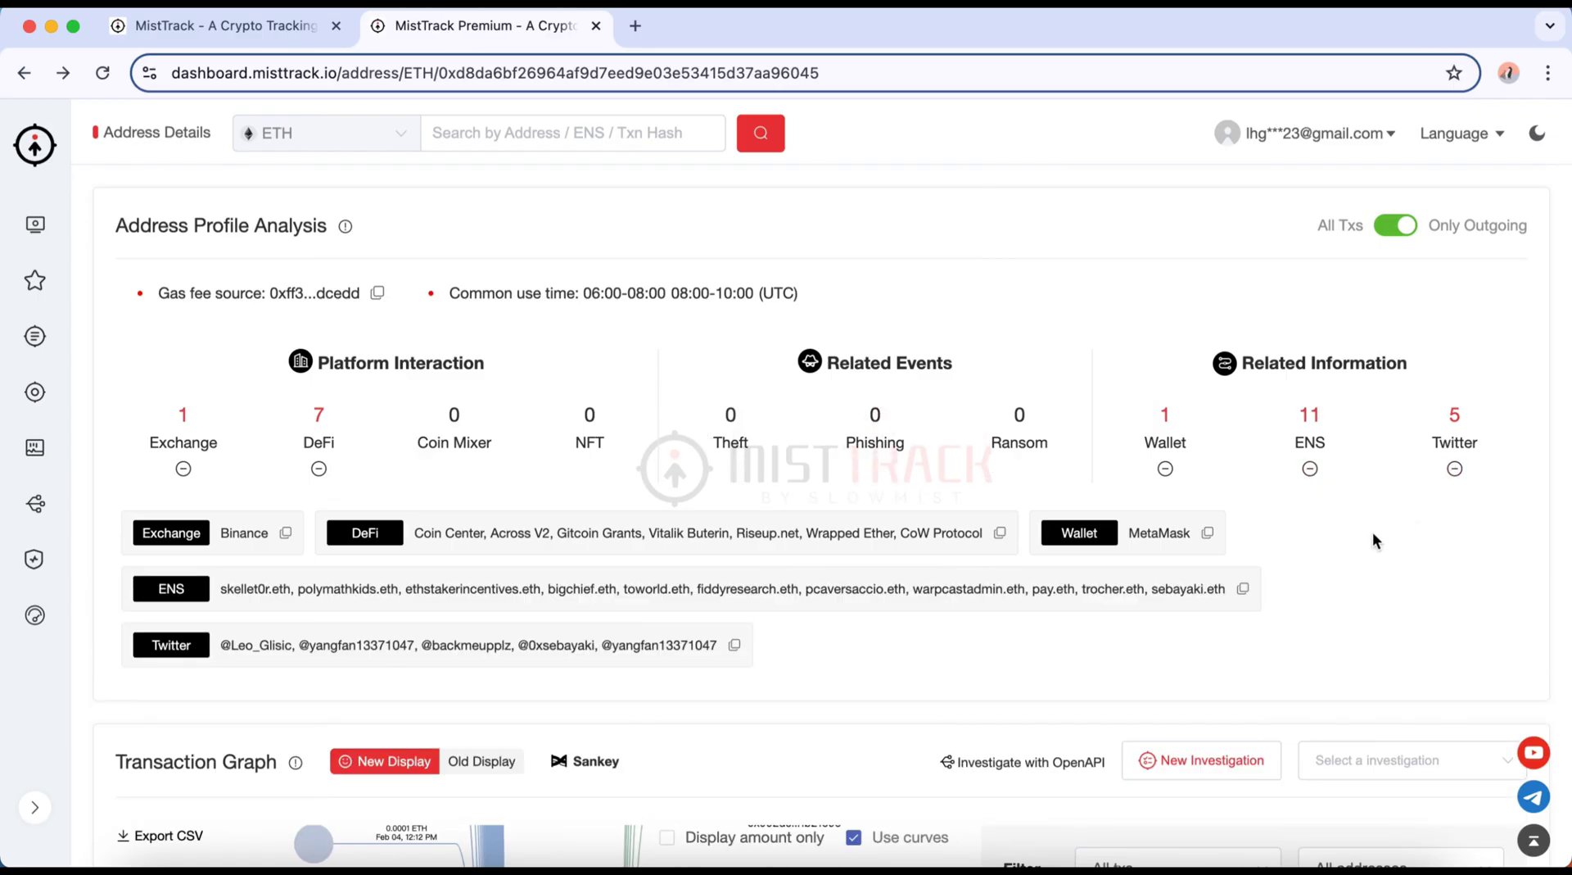
# Step: Scroll down to the Transaction Graph and its Analysis tables, then back up slightly
pyautogui.scroll(-6, 1373, 536)
pyautogui.scroll(-8, 1376, 540)
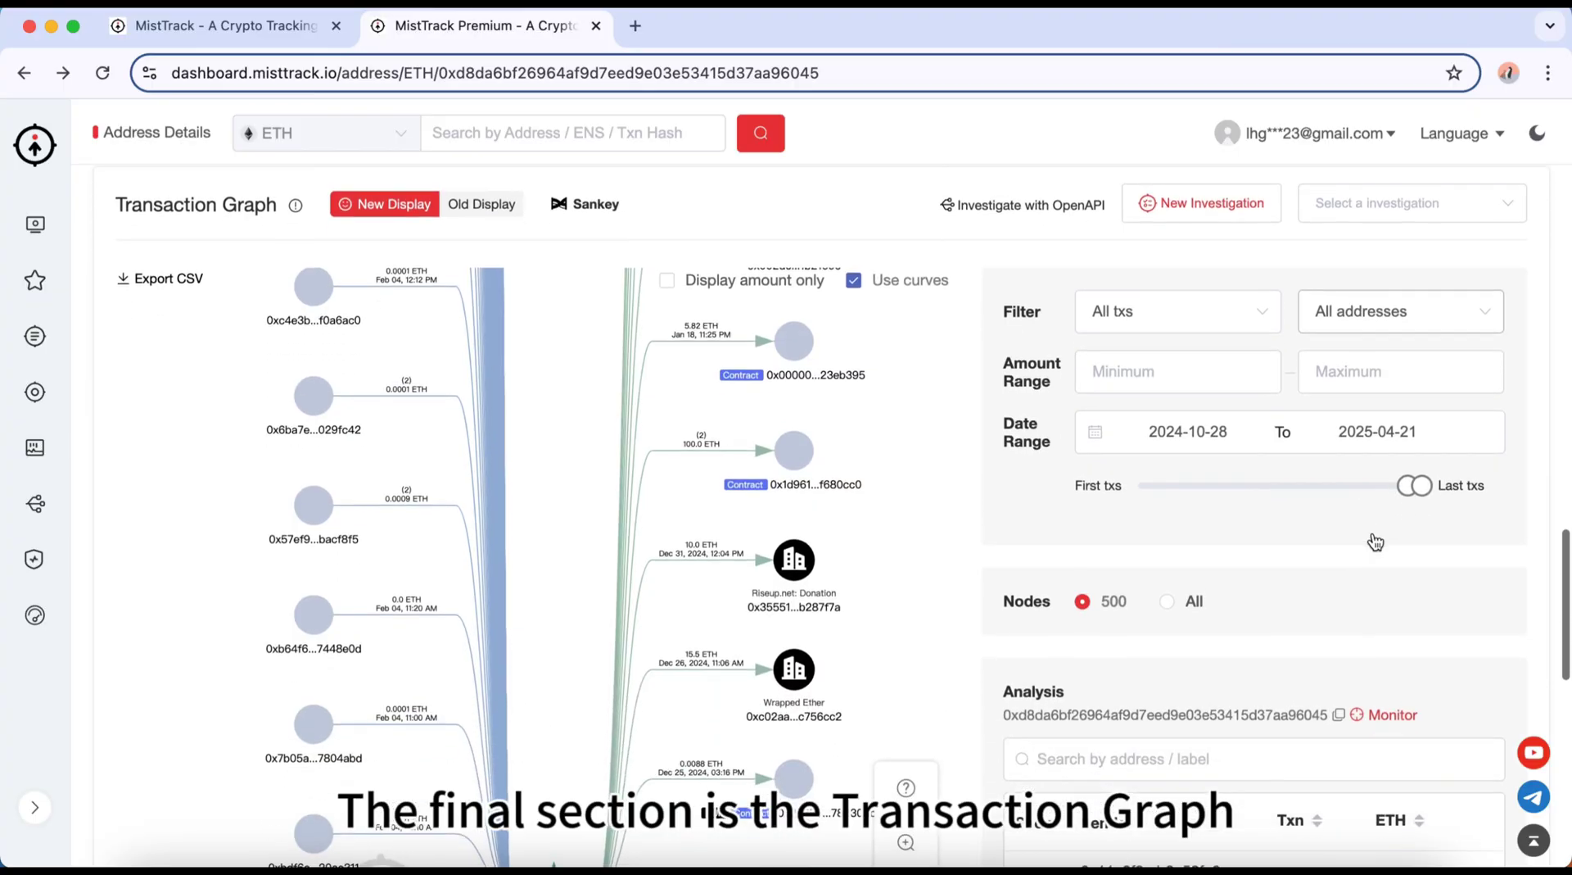
pyautogui.scroll(-3, 1372, 533)
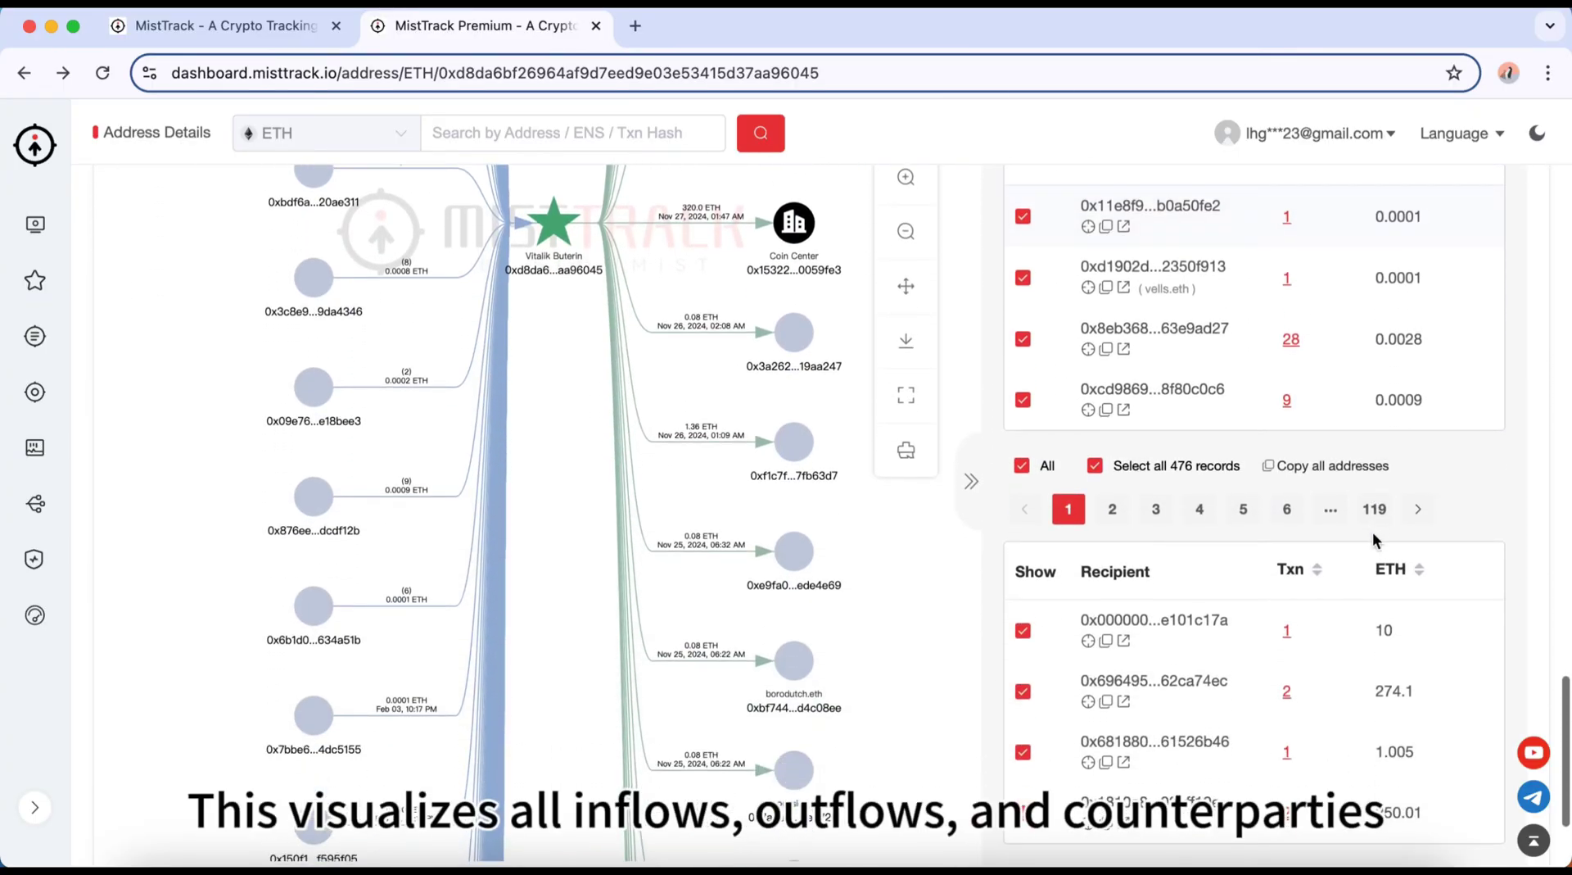
pyautogui.scroll(8, 1373, 532)
pyautogui.scroll(2, 1374, 541)
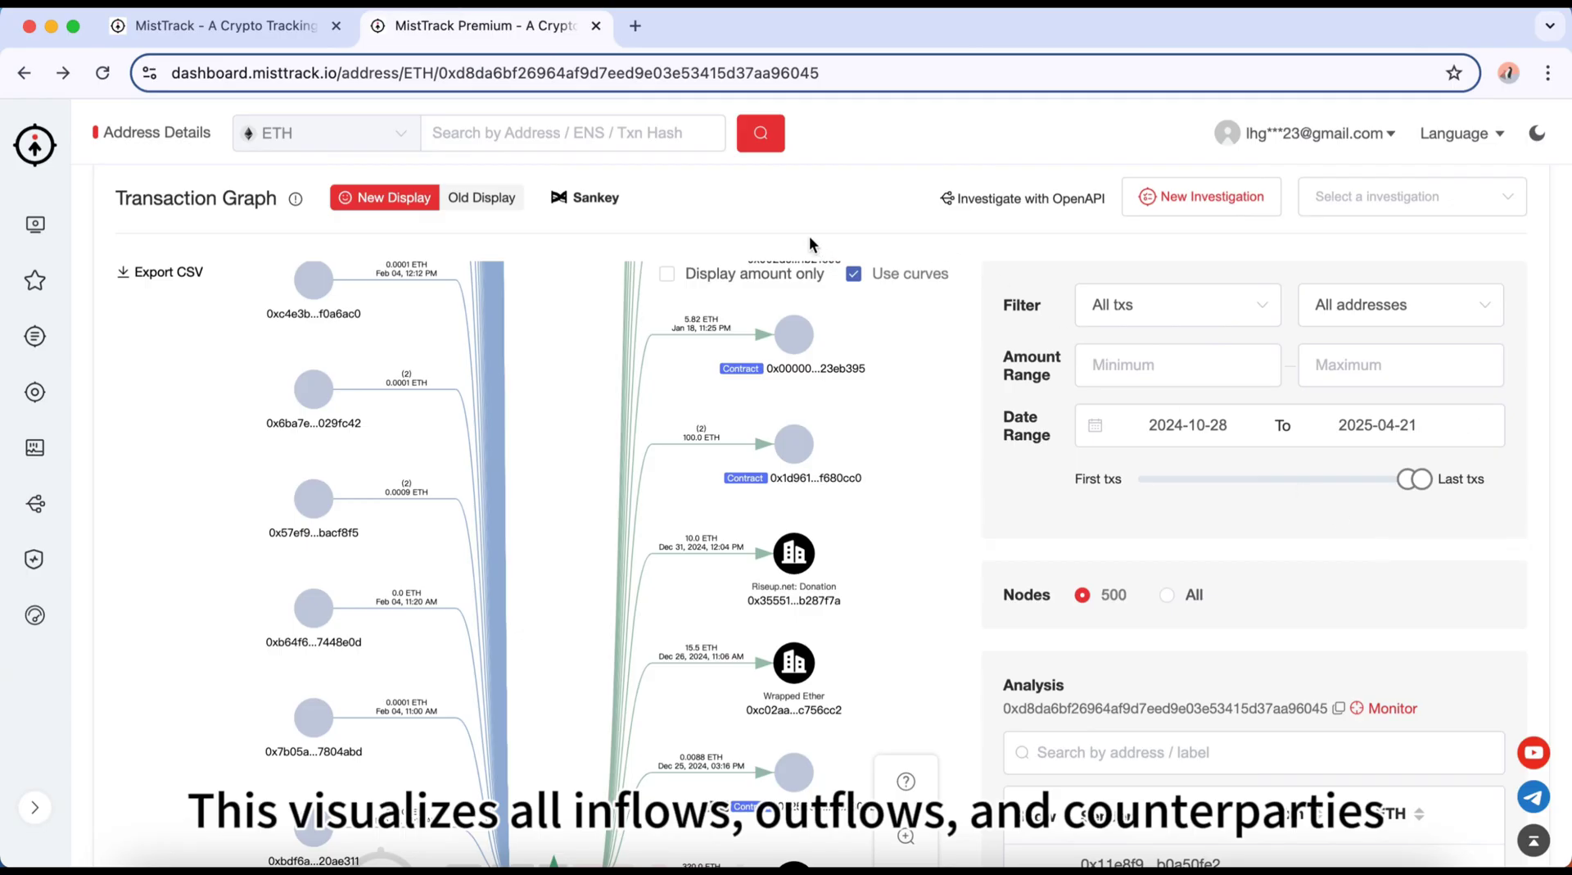
pyautogui.click(608, 200)
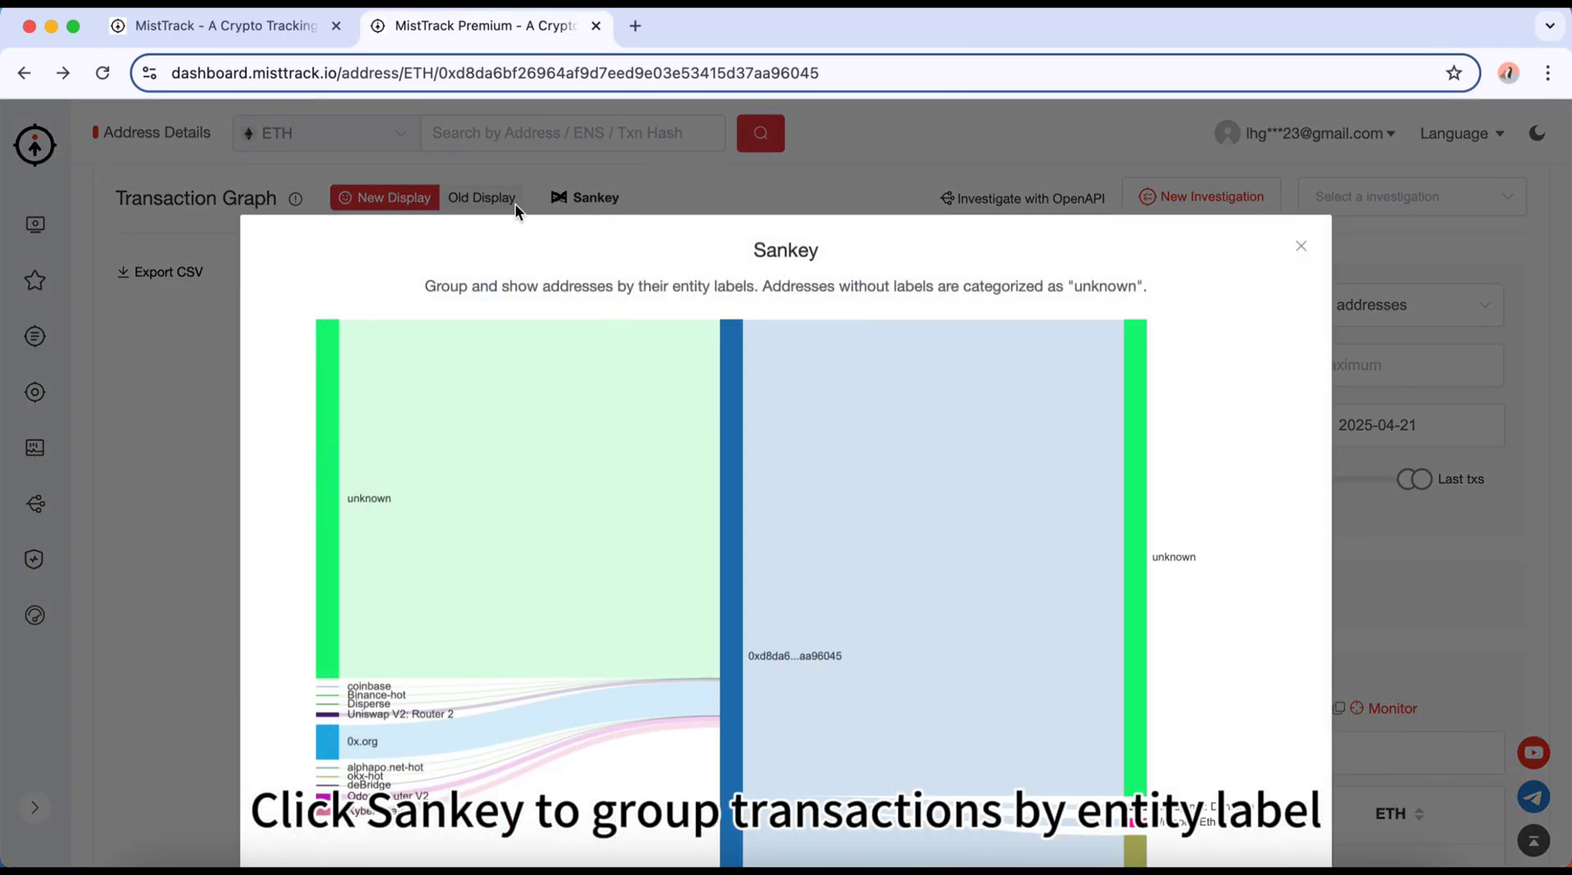
pyautogui.scroll(-3, 279, 290)
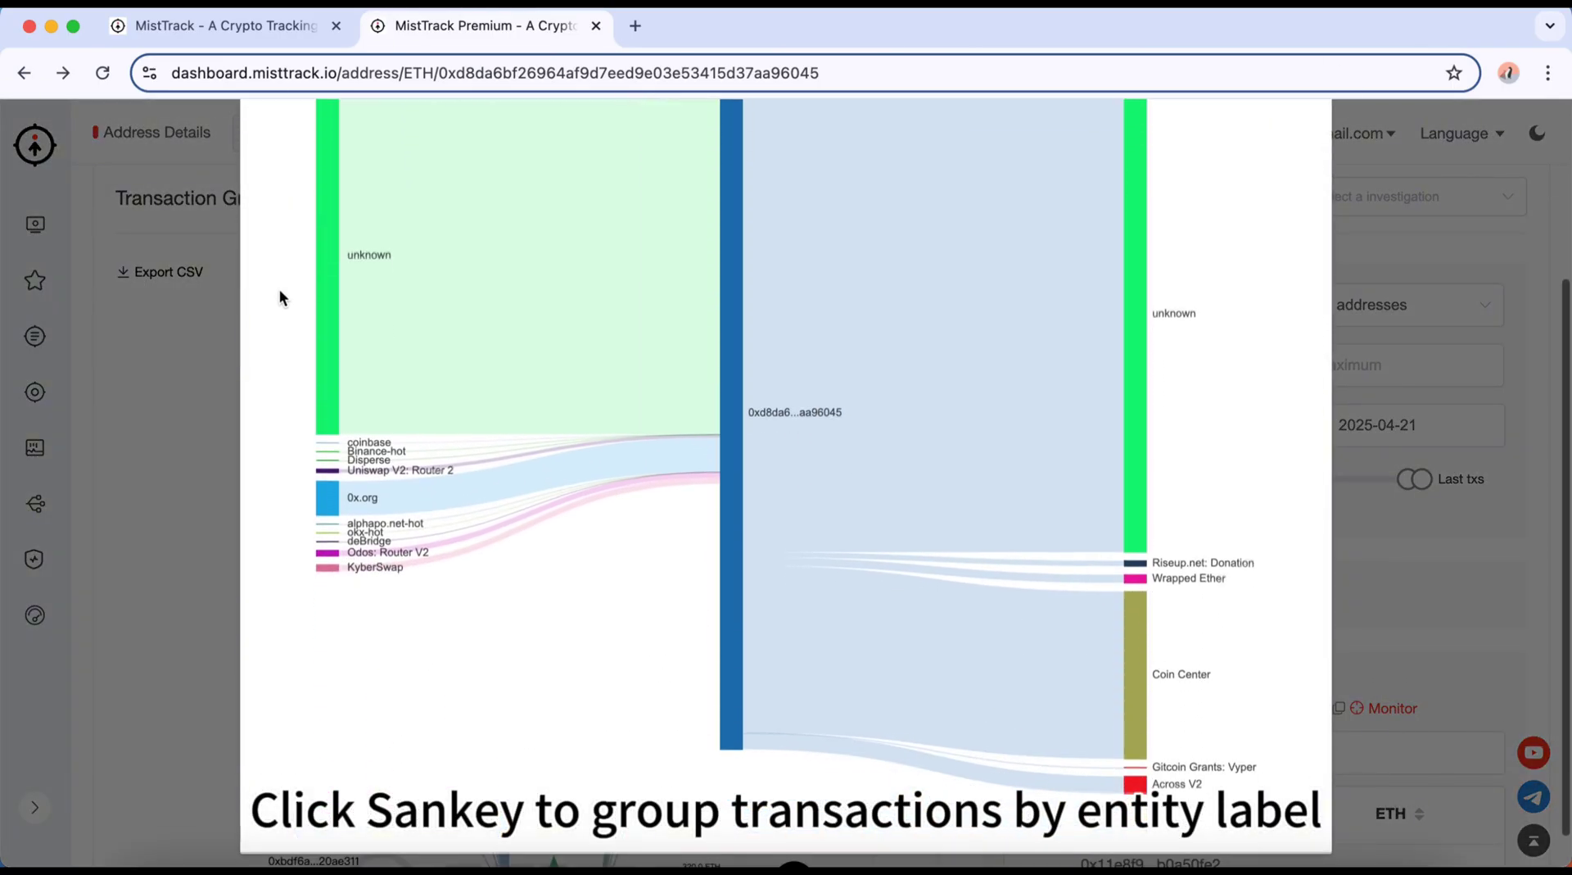
pyautogui.scroll(3, 279, 291)
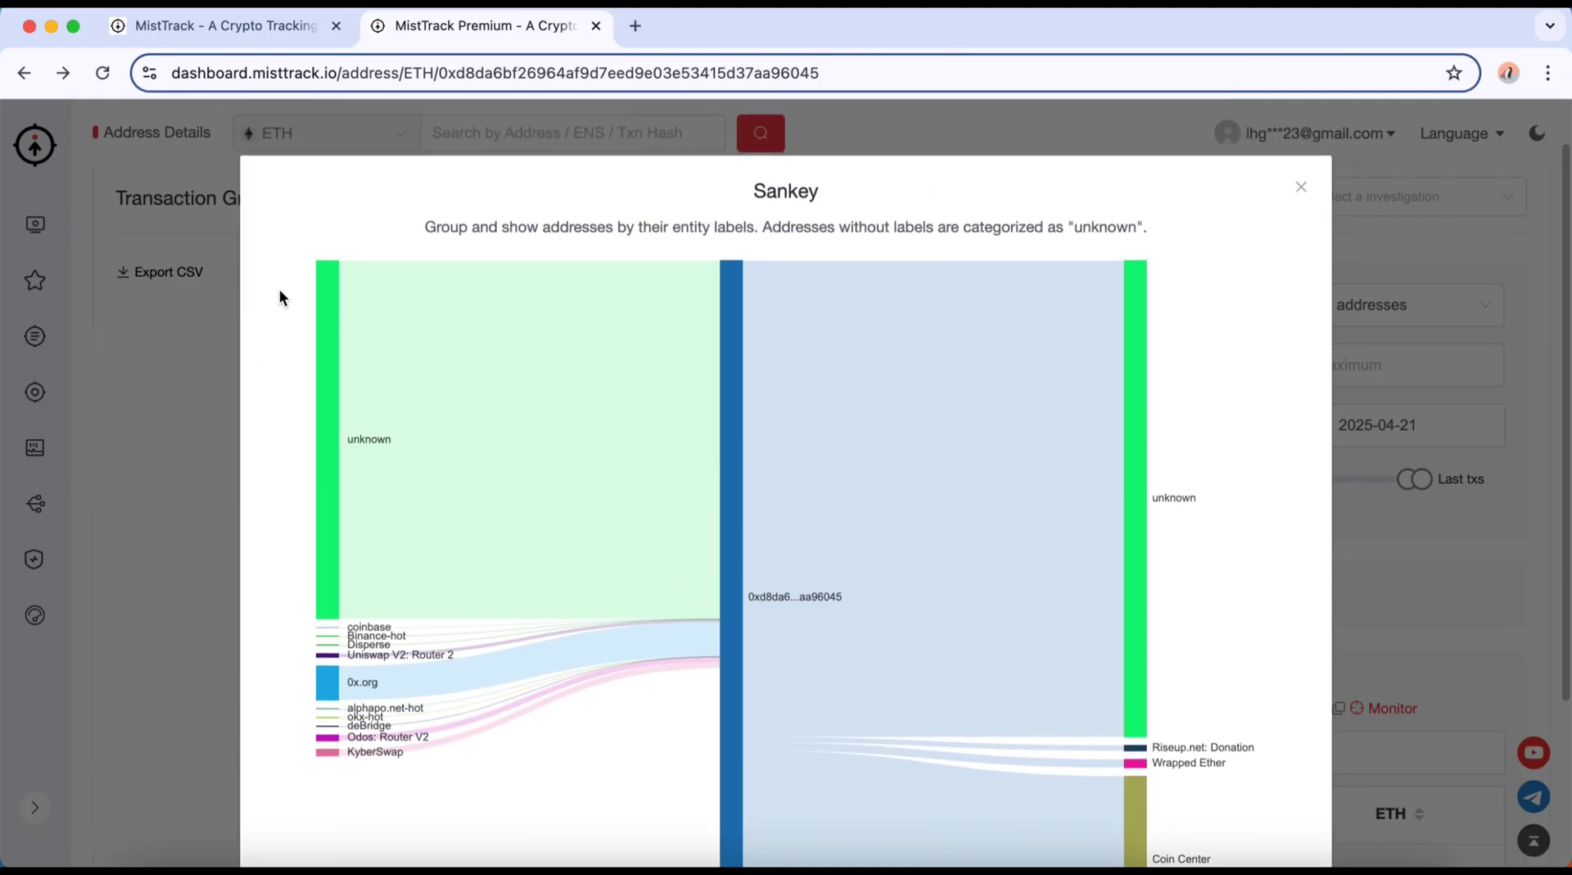
pyautogui.click(1302, 188)
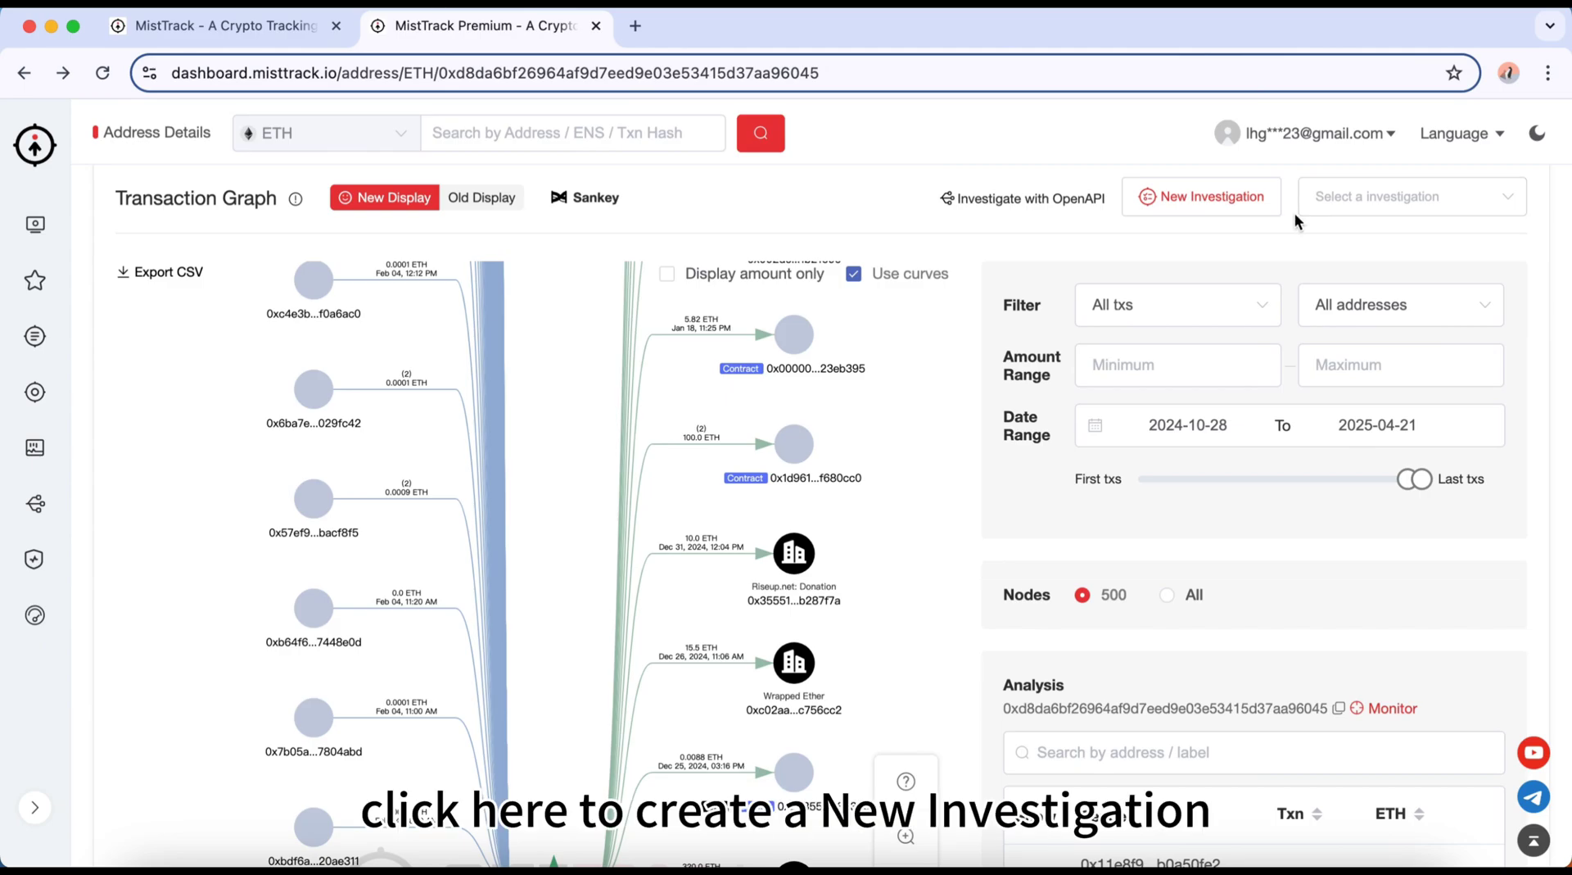
pyautogui.click(1245, 200)
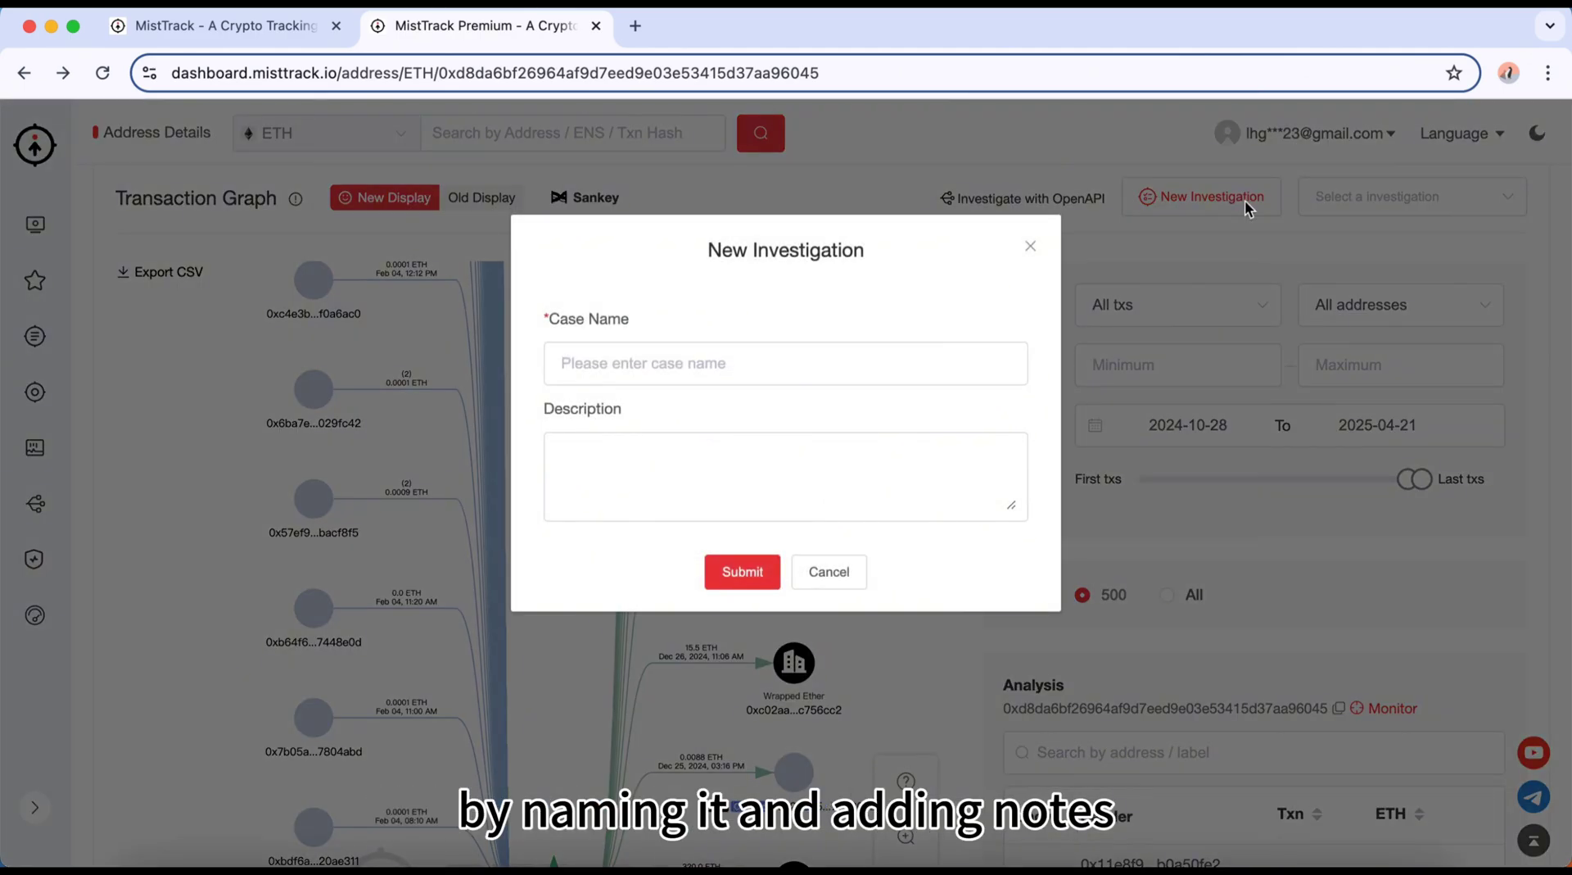
pyautogui.click(835, 569)
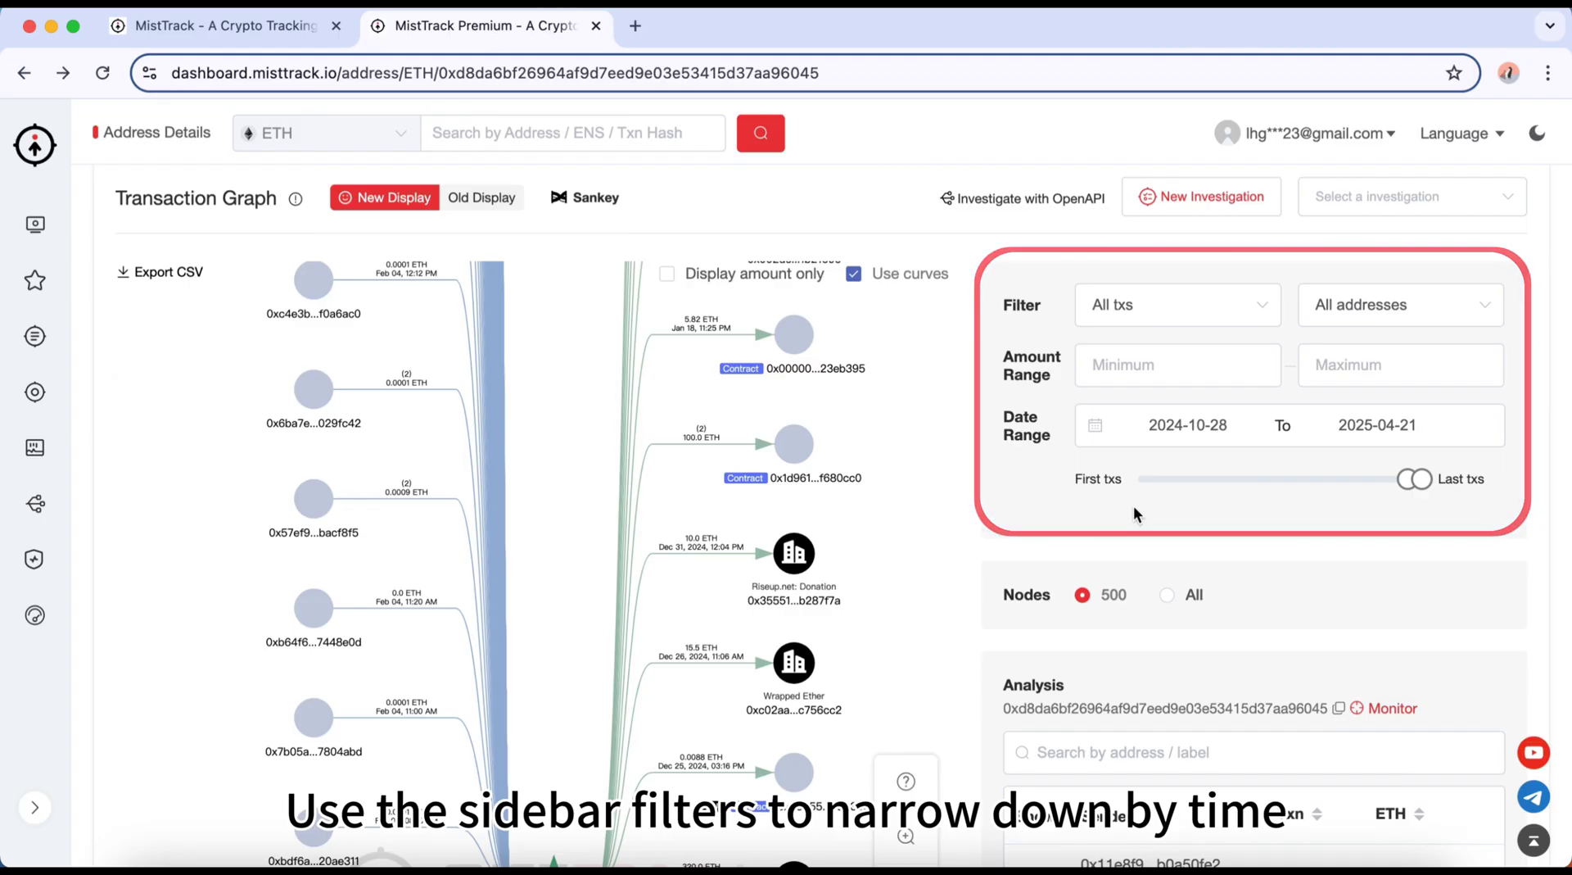
pyautogui.click(1169, 312)
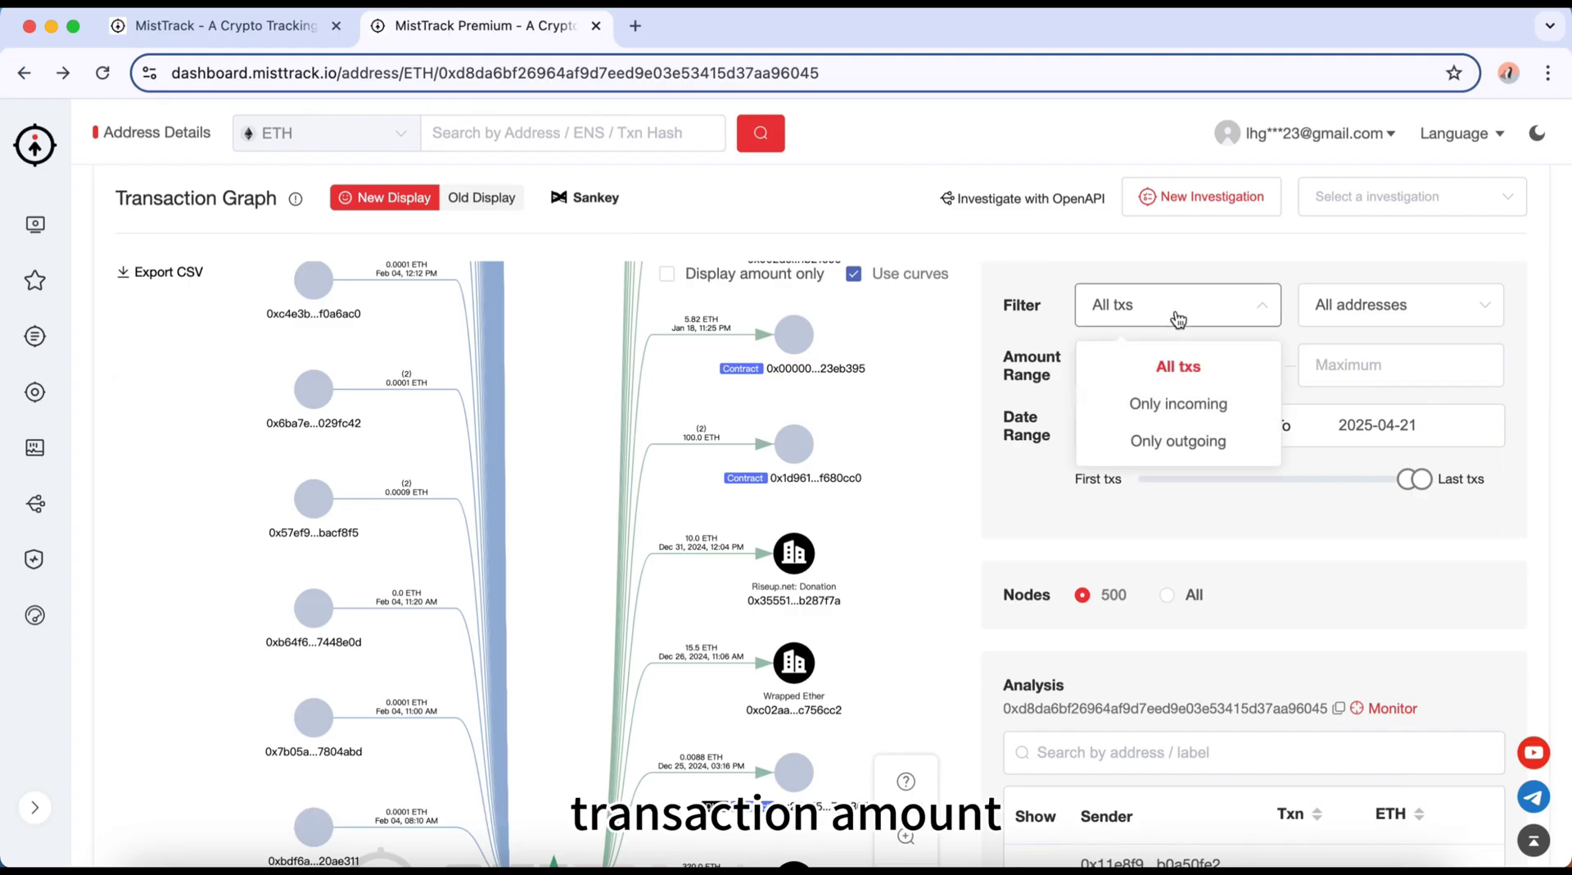
pyautogui.click(1188, 276)
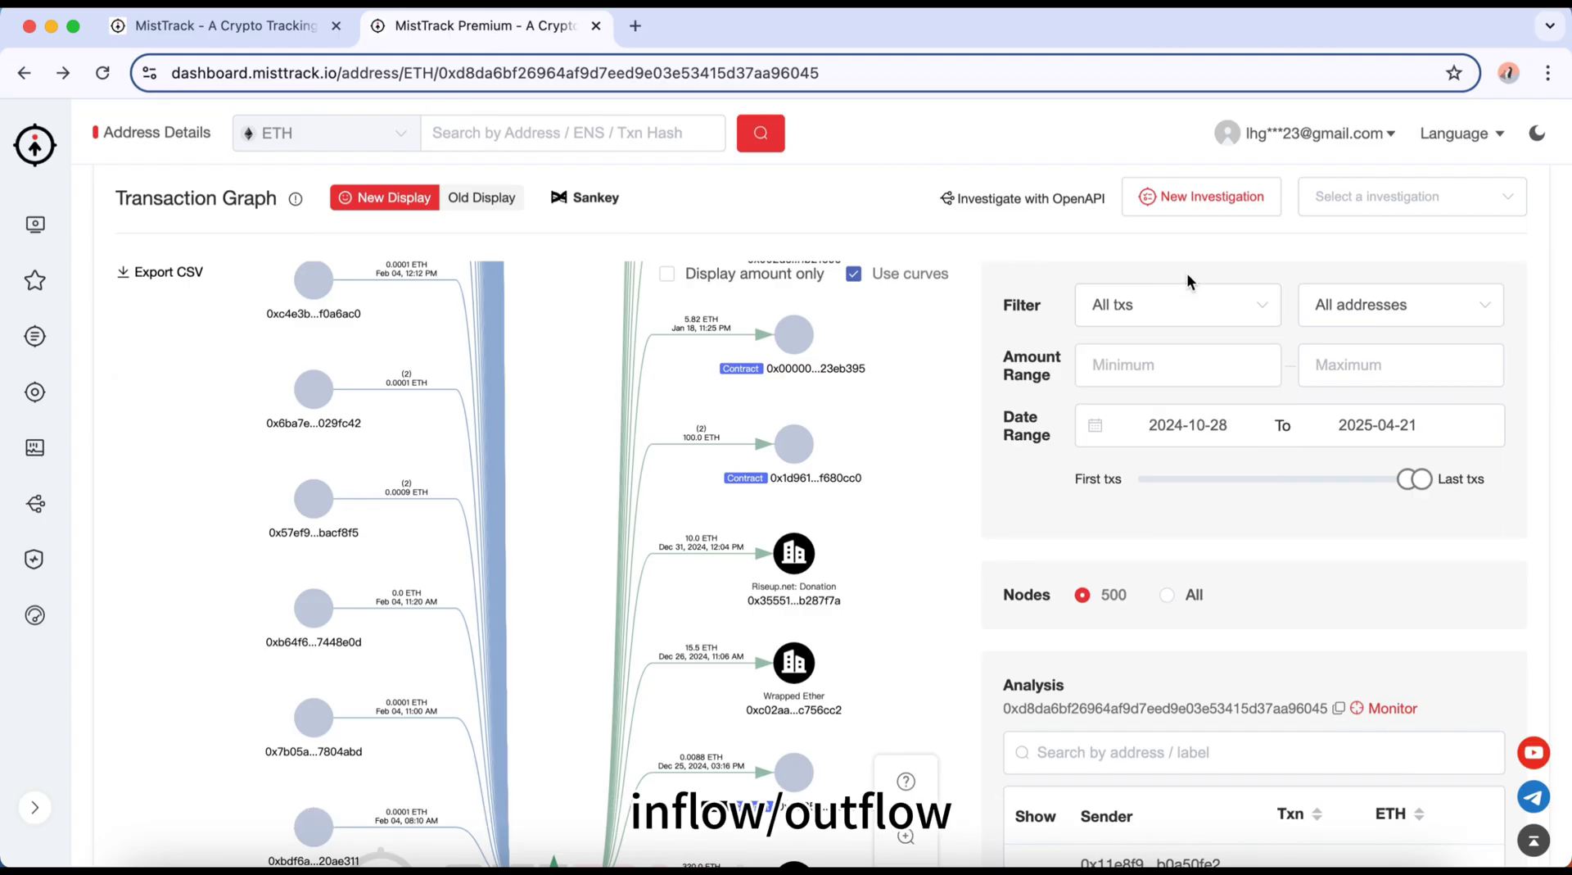
pyautogui.click(1353, 298)
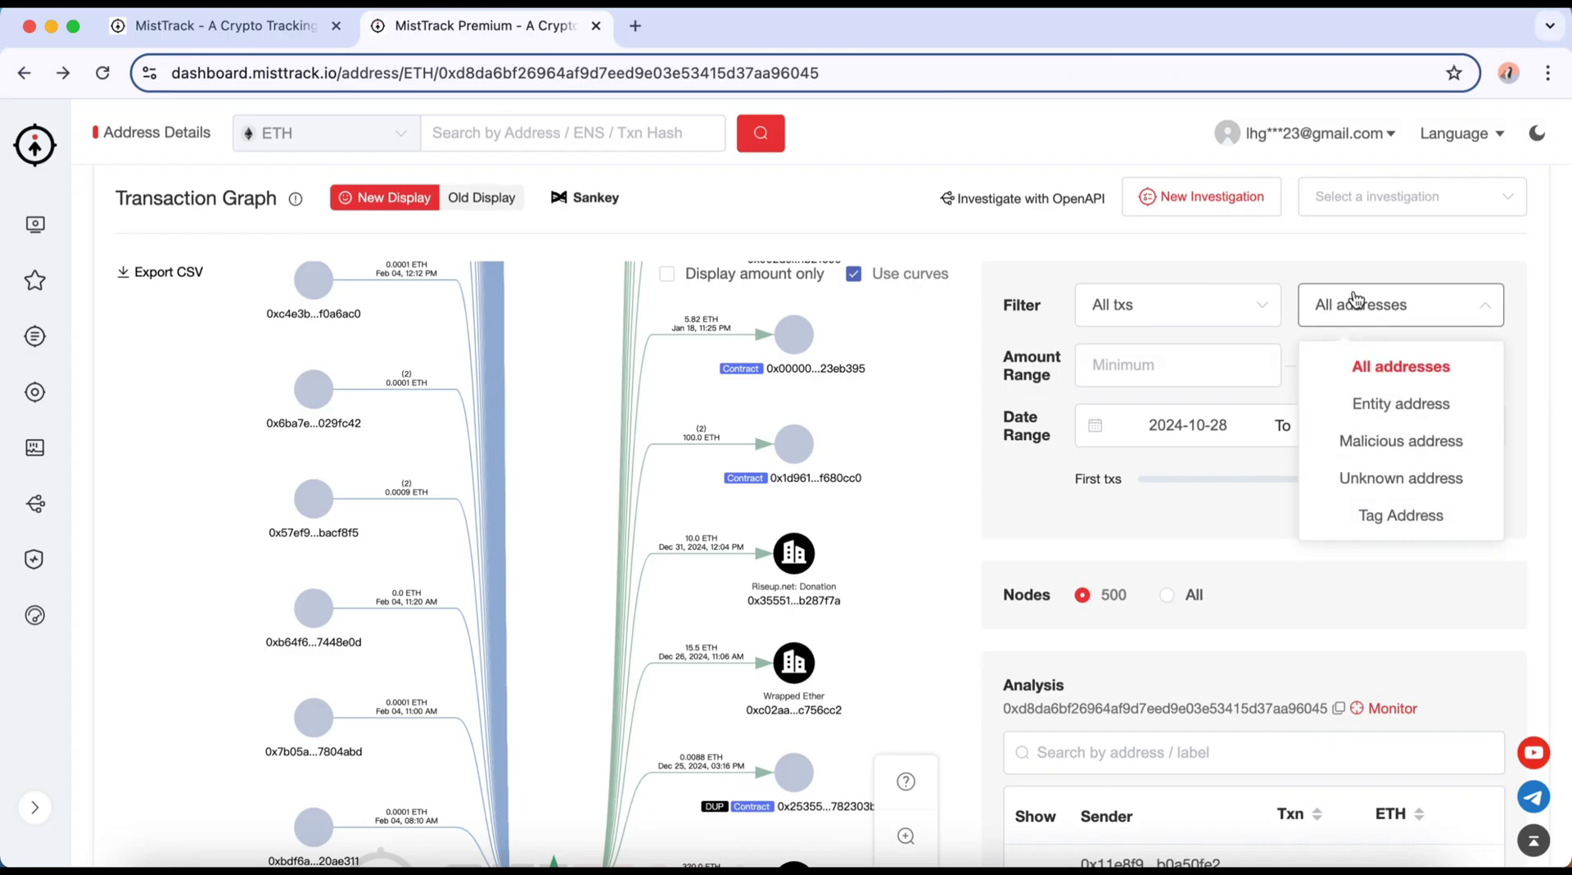
pyautogui.click(1327, 236)
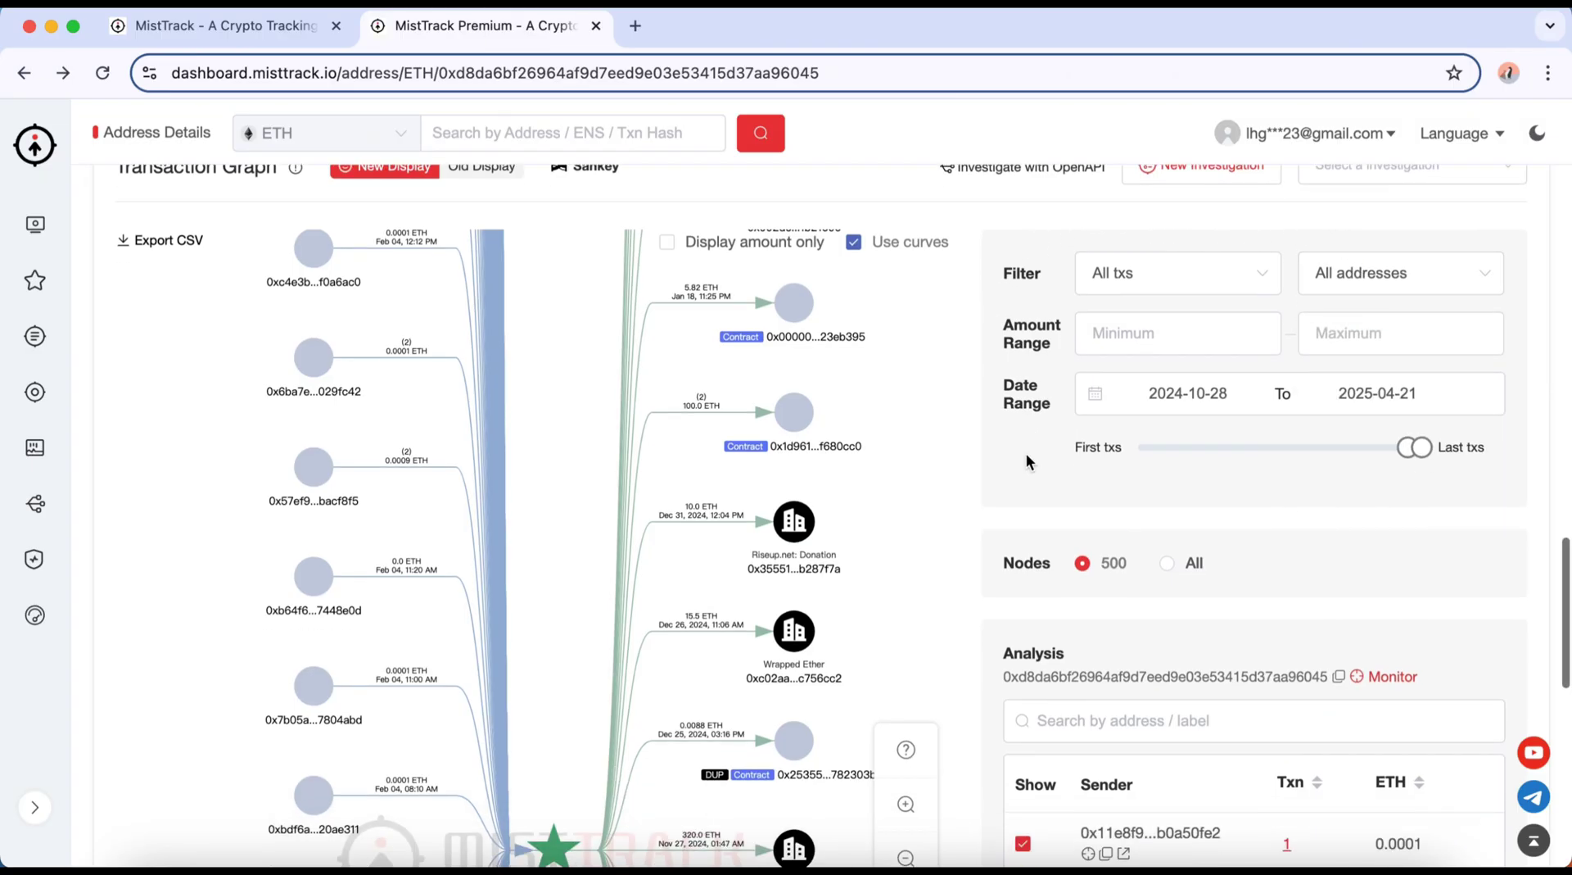
pyautogui.scroll(-5, 1025, 453)
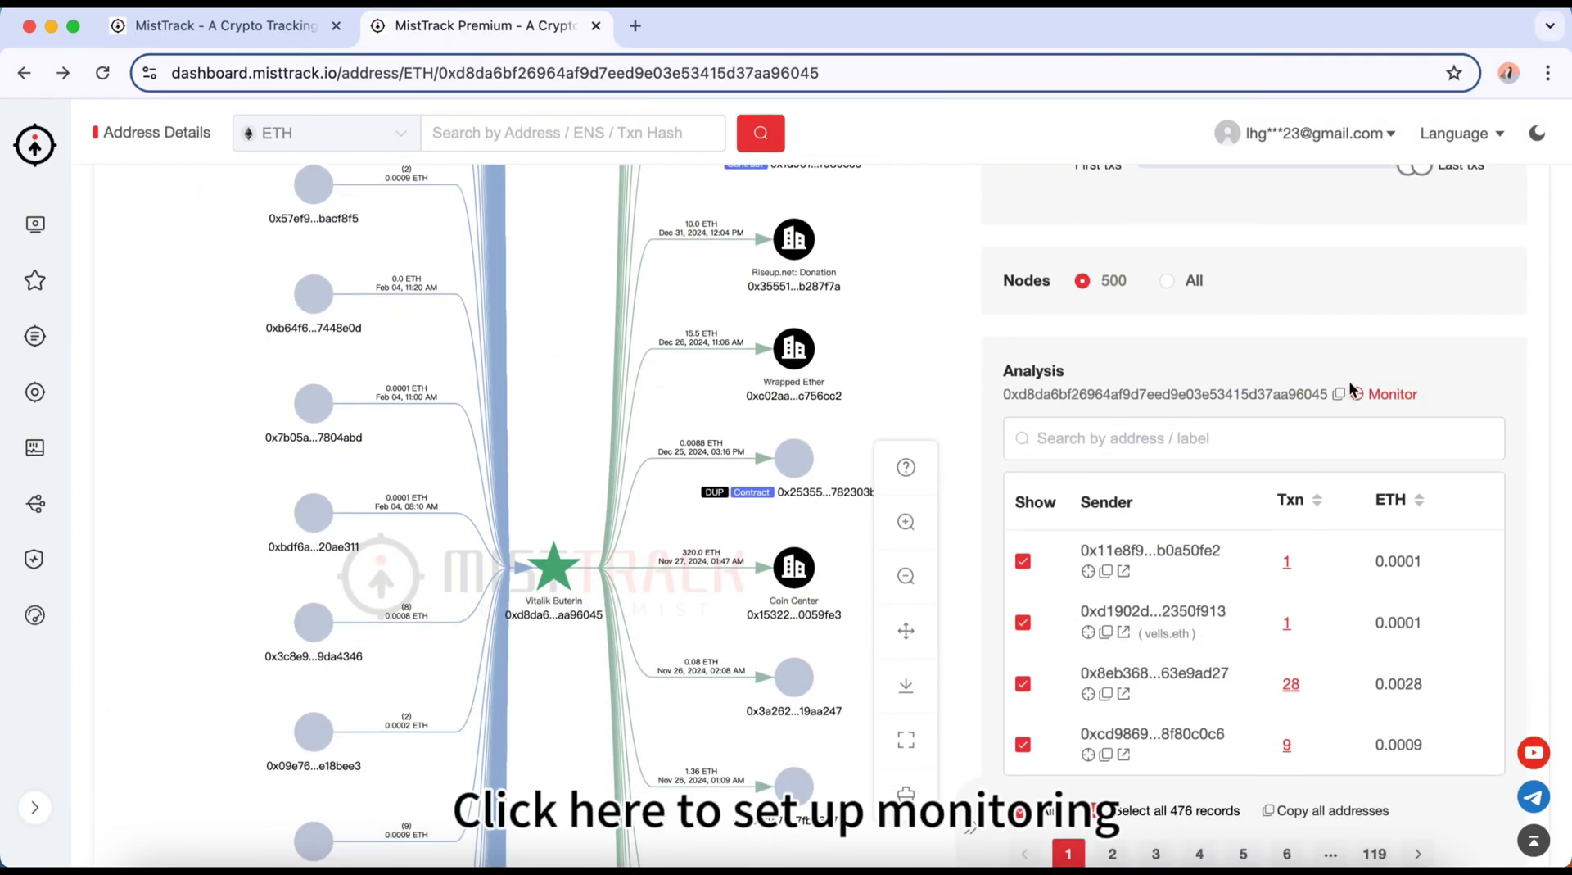
# Step: Start monitoring alerts for the address, pick the recipient email, then cancel the setup
pyautogui.click(1392, 395)
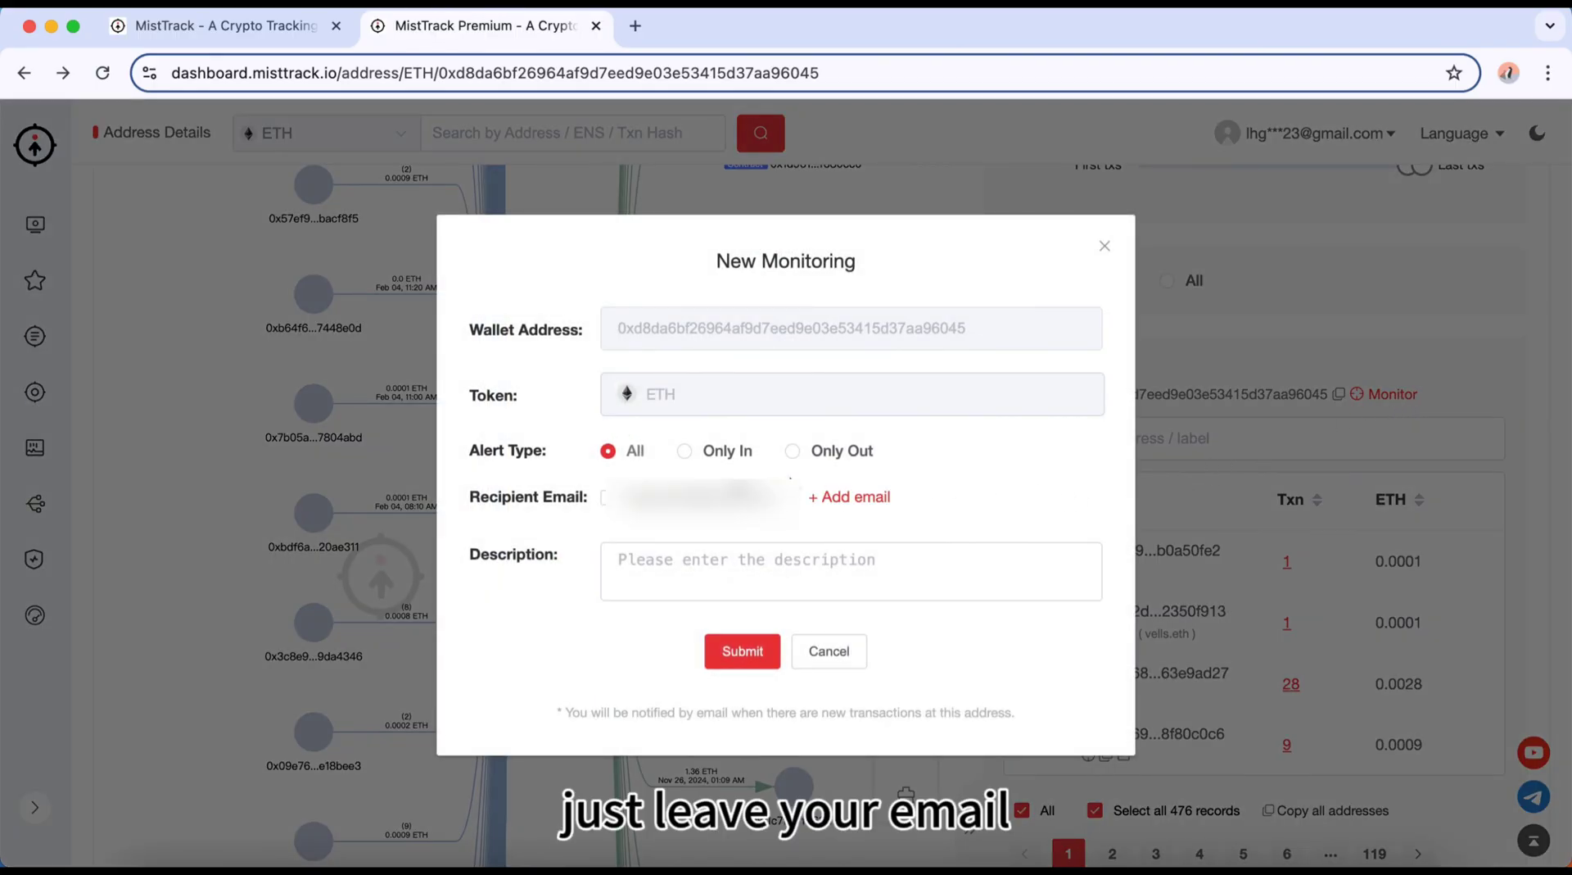
pyautogui.click(659, 500)
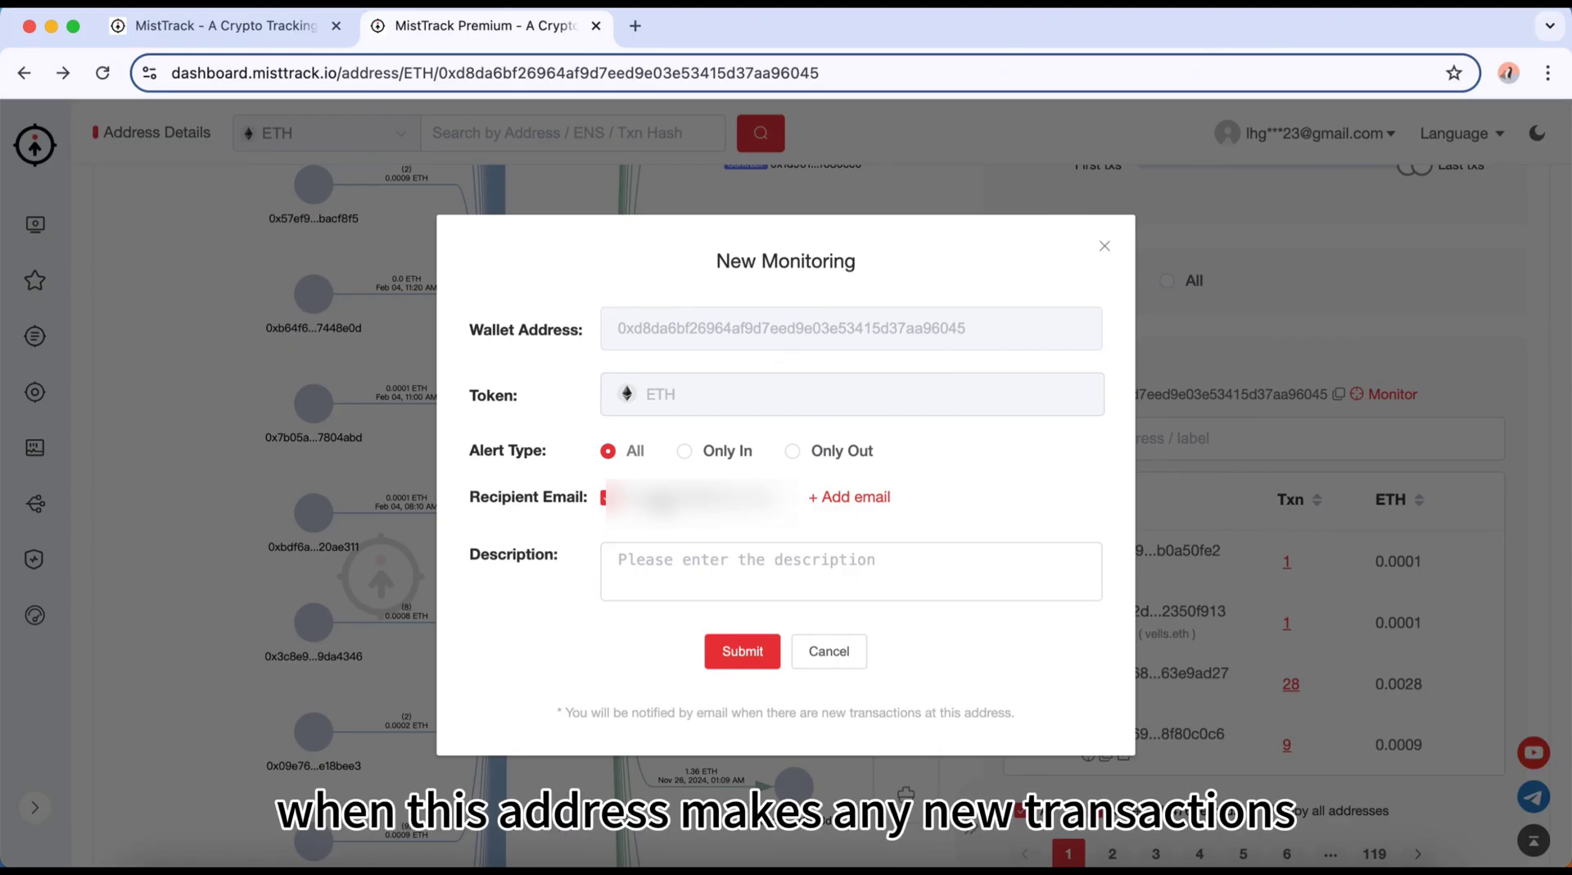
pyautogui.click(828, 651)
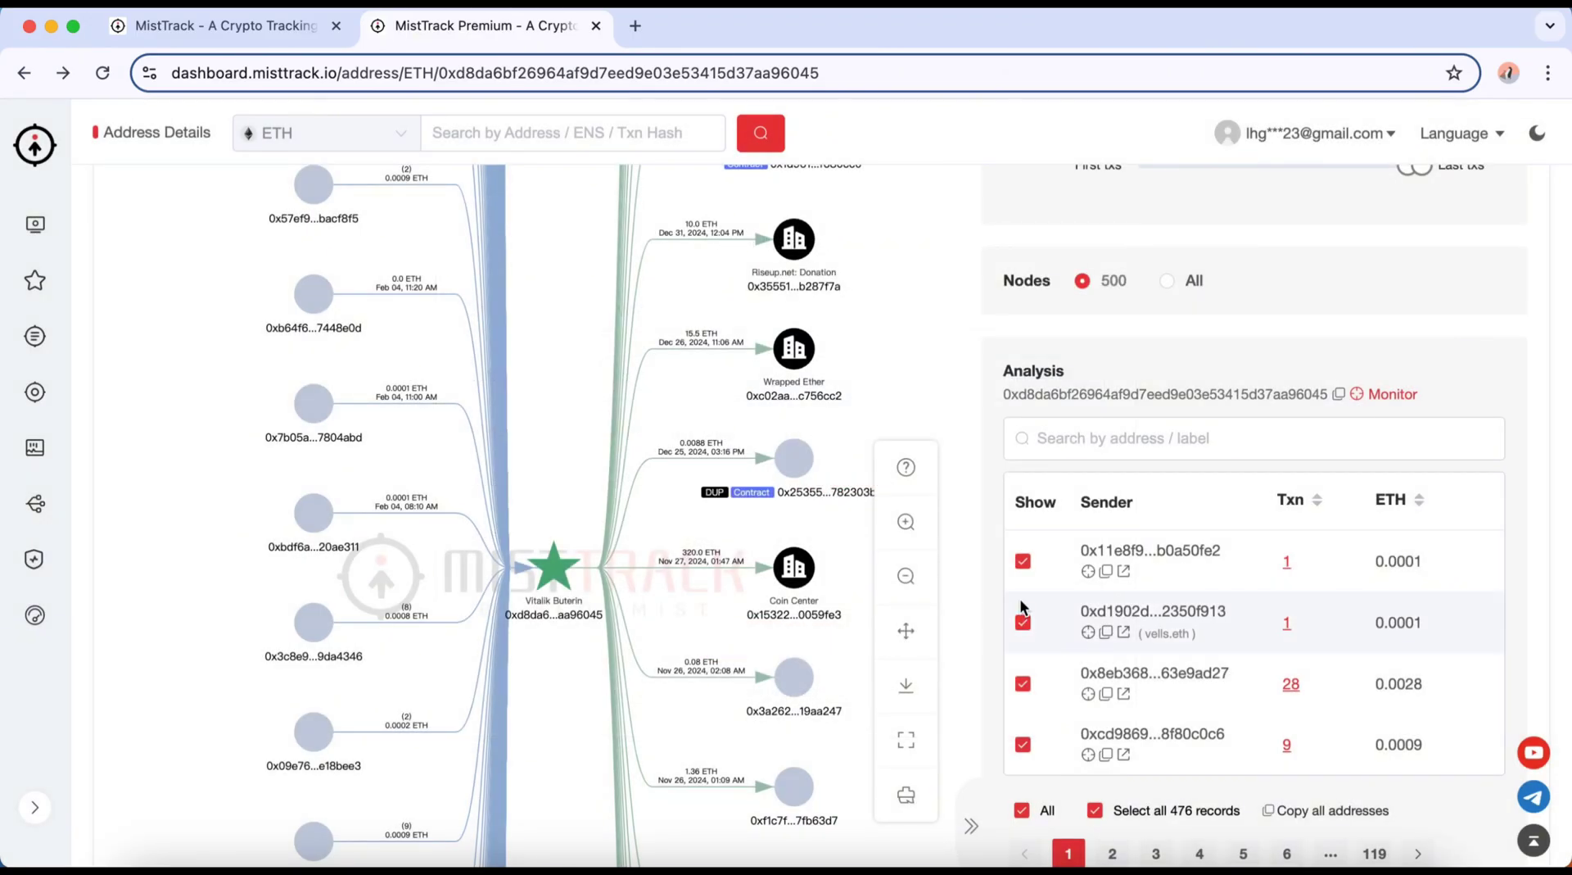
# Step: Sort senders by Txn ascending, then descending, then clear the sort and select the search box
pyautogui.scroll(-3, 1022, 607)
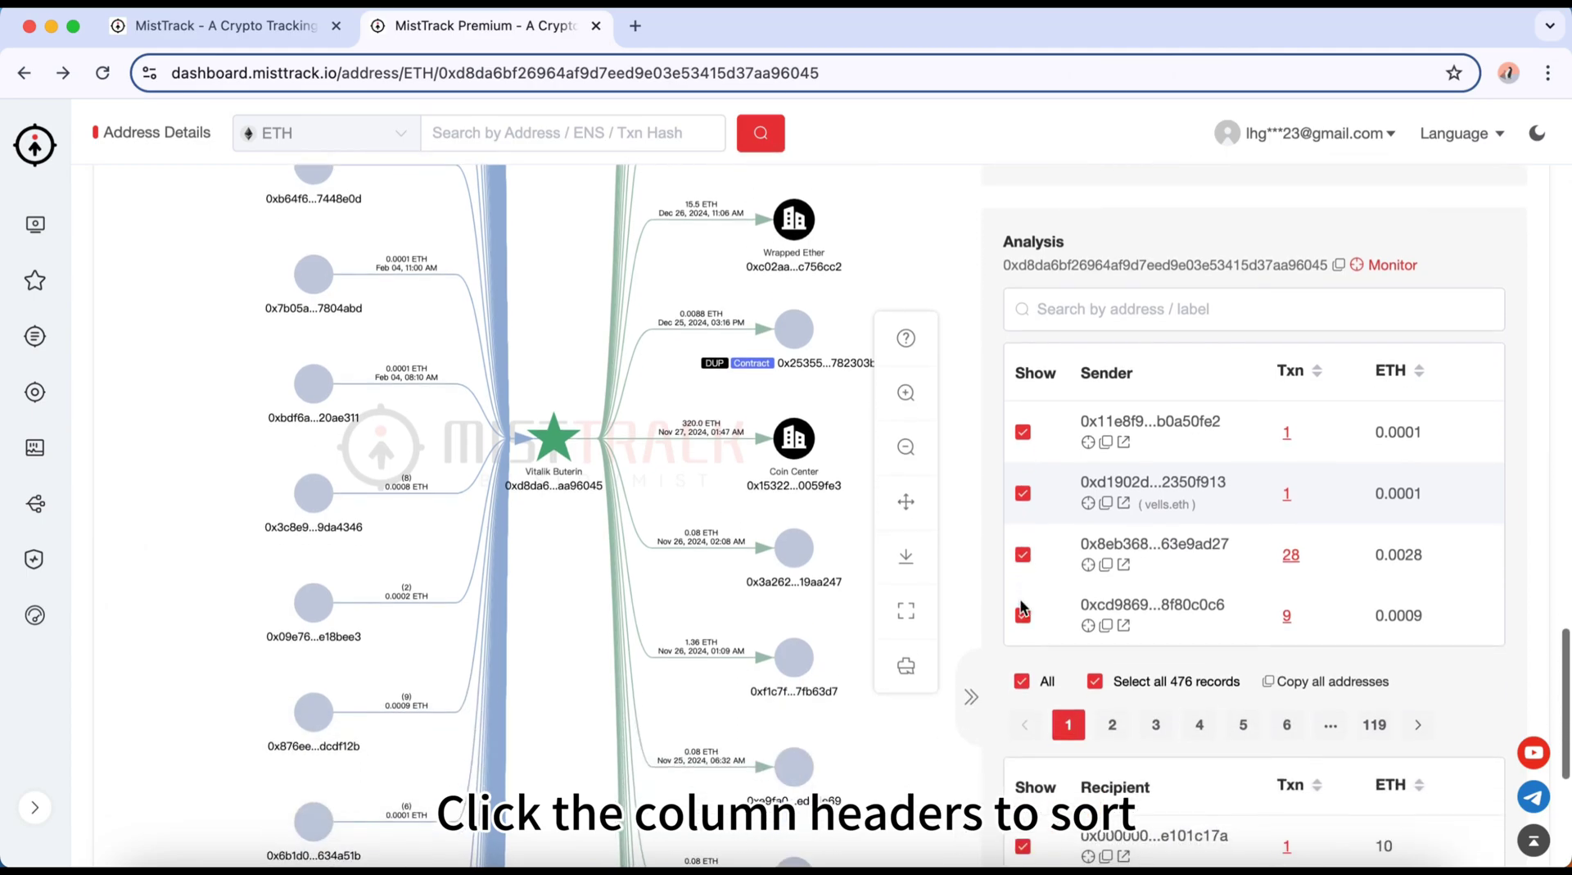
pyautogui.click(1302, 381)
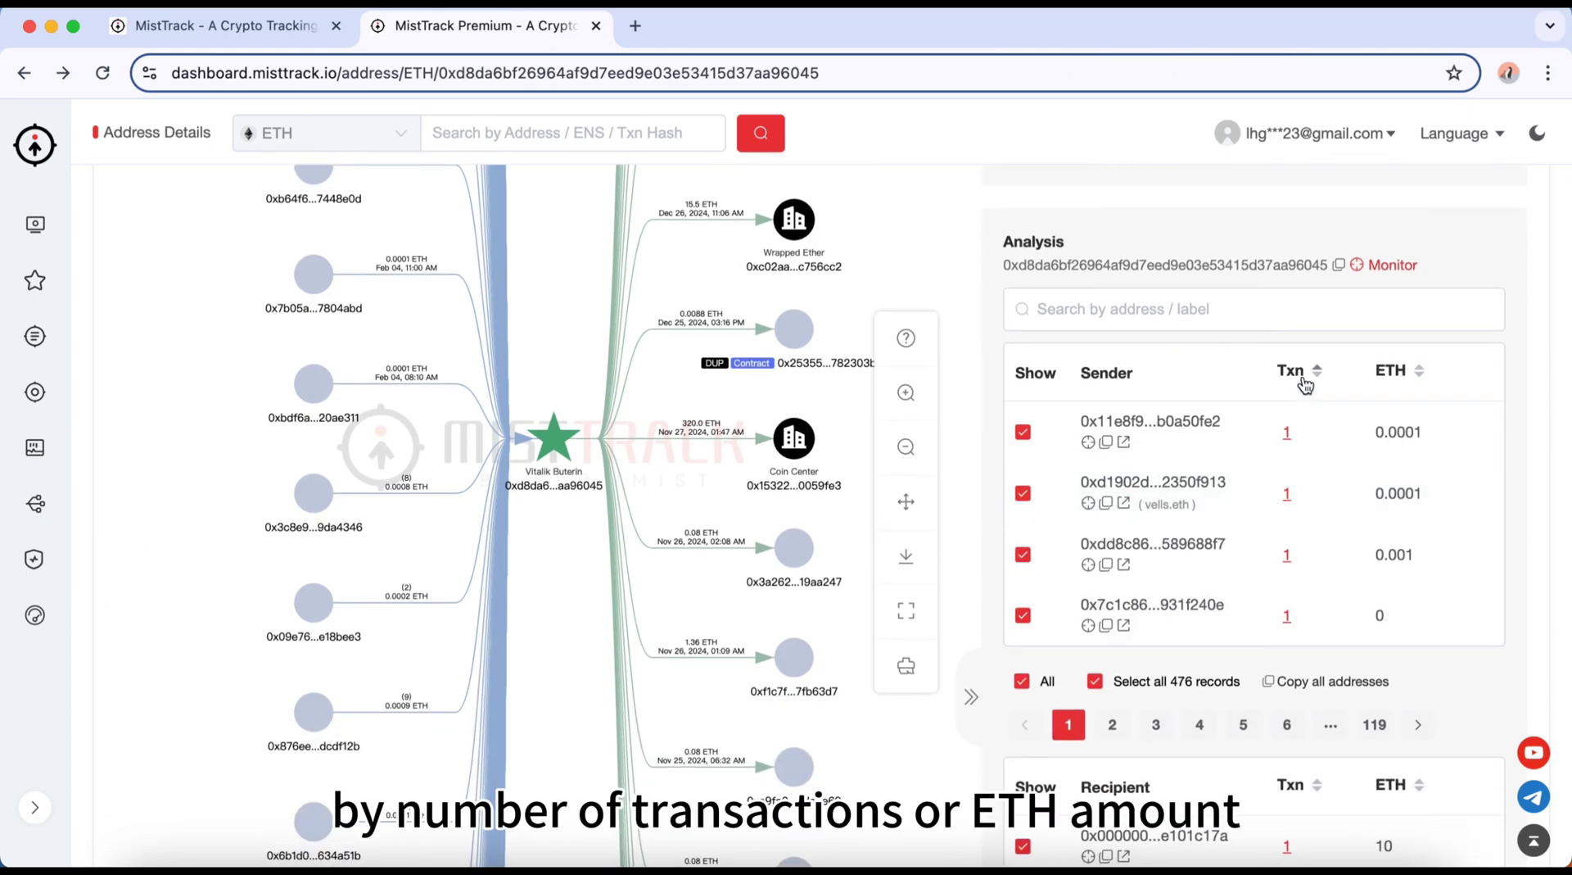
pyautogui.click(1305, 385)
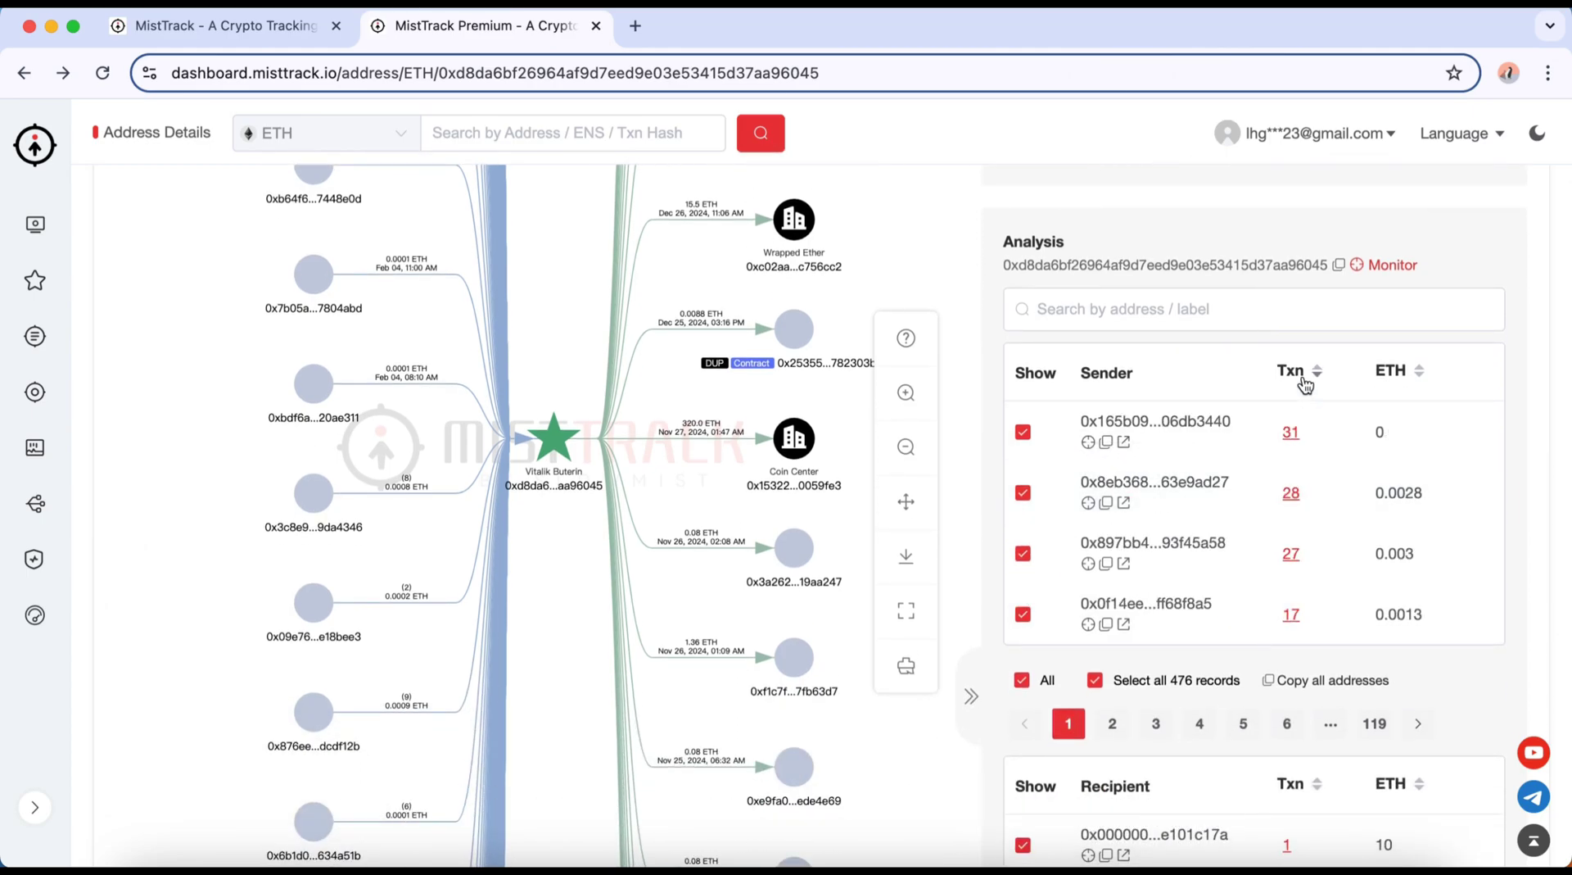
pyautogui.click(1305, 385)
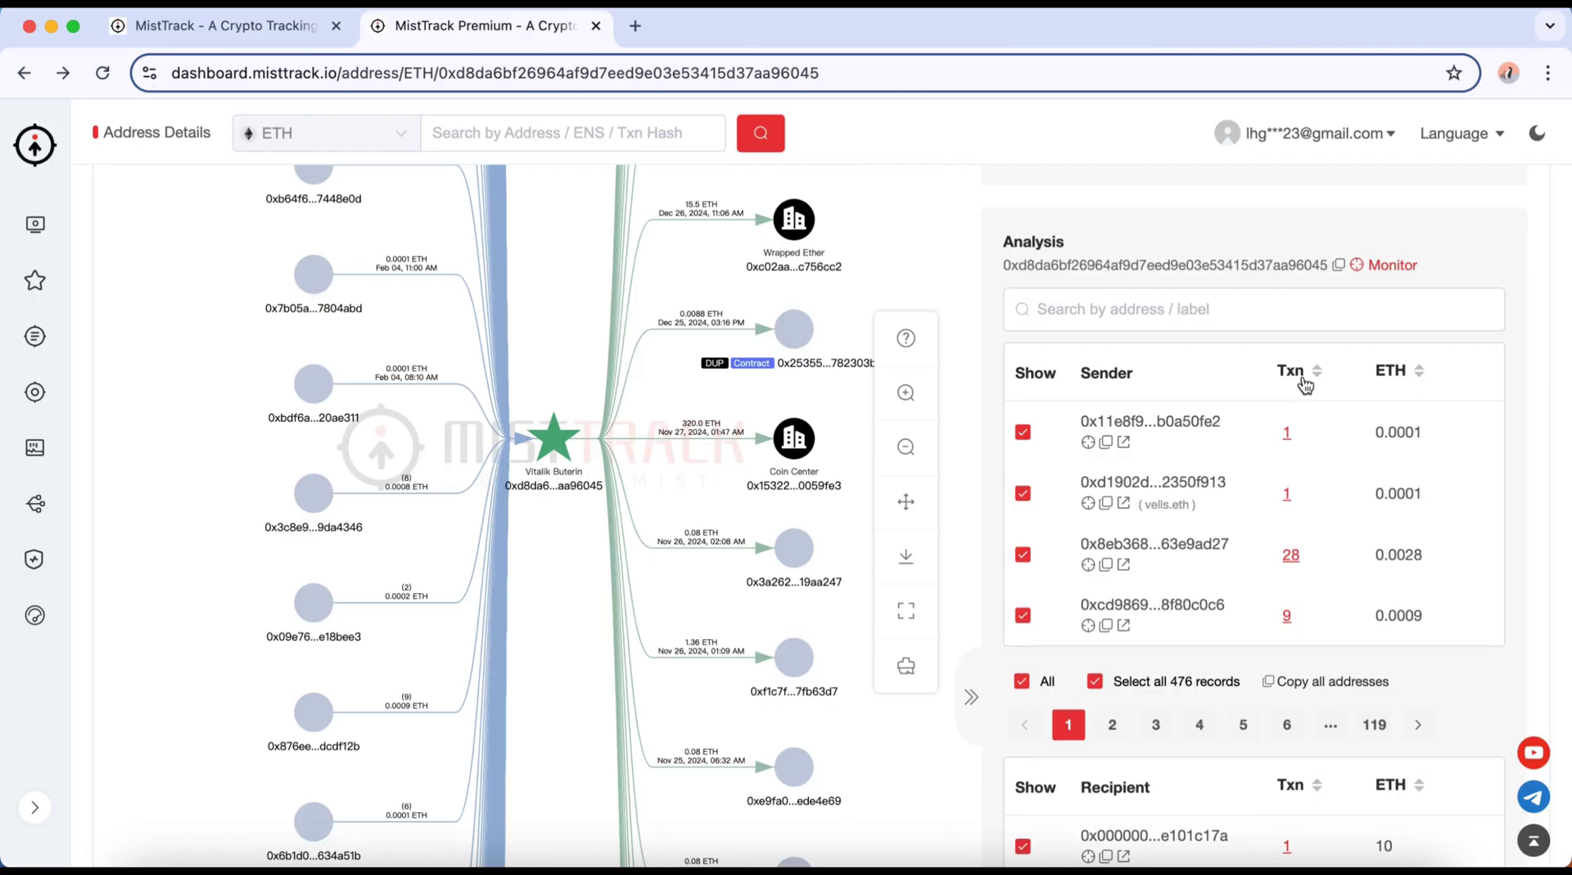
pyautogui.click(1268, 314)
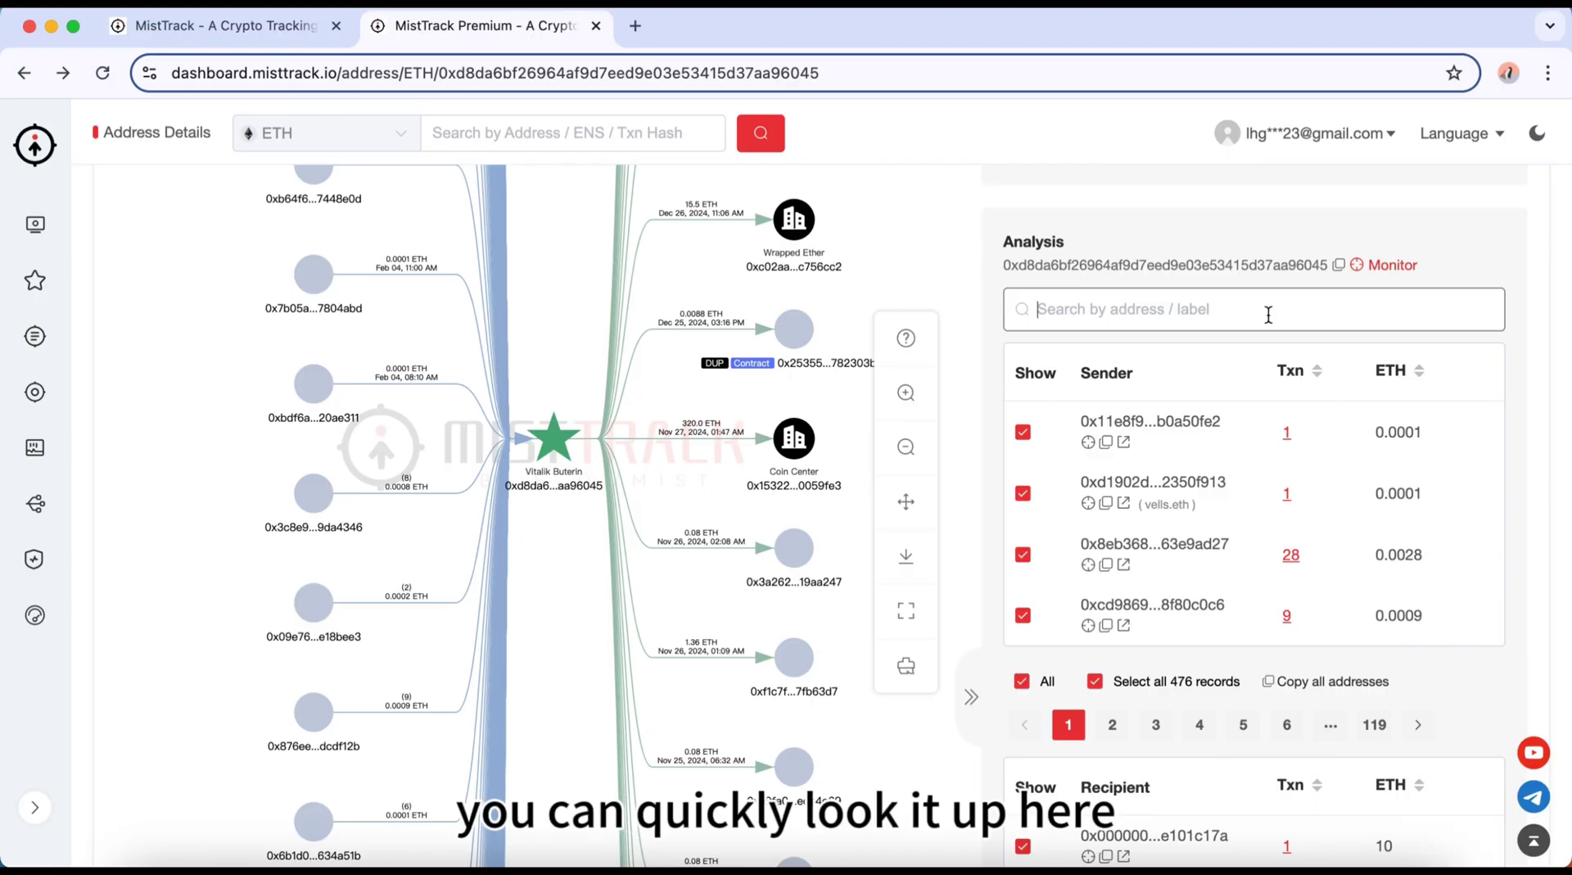
# Step: Filter the graph to Tag Address, leaving 10 tagged senders such as coinbase and Across V2
pyautogui.scroll(5, 1314, 205)
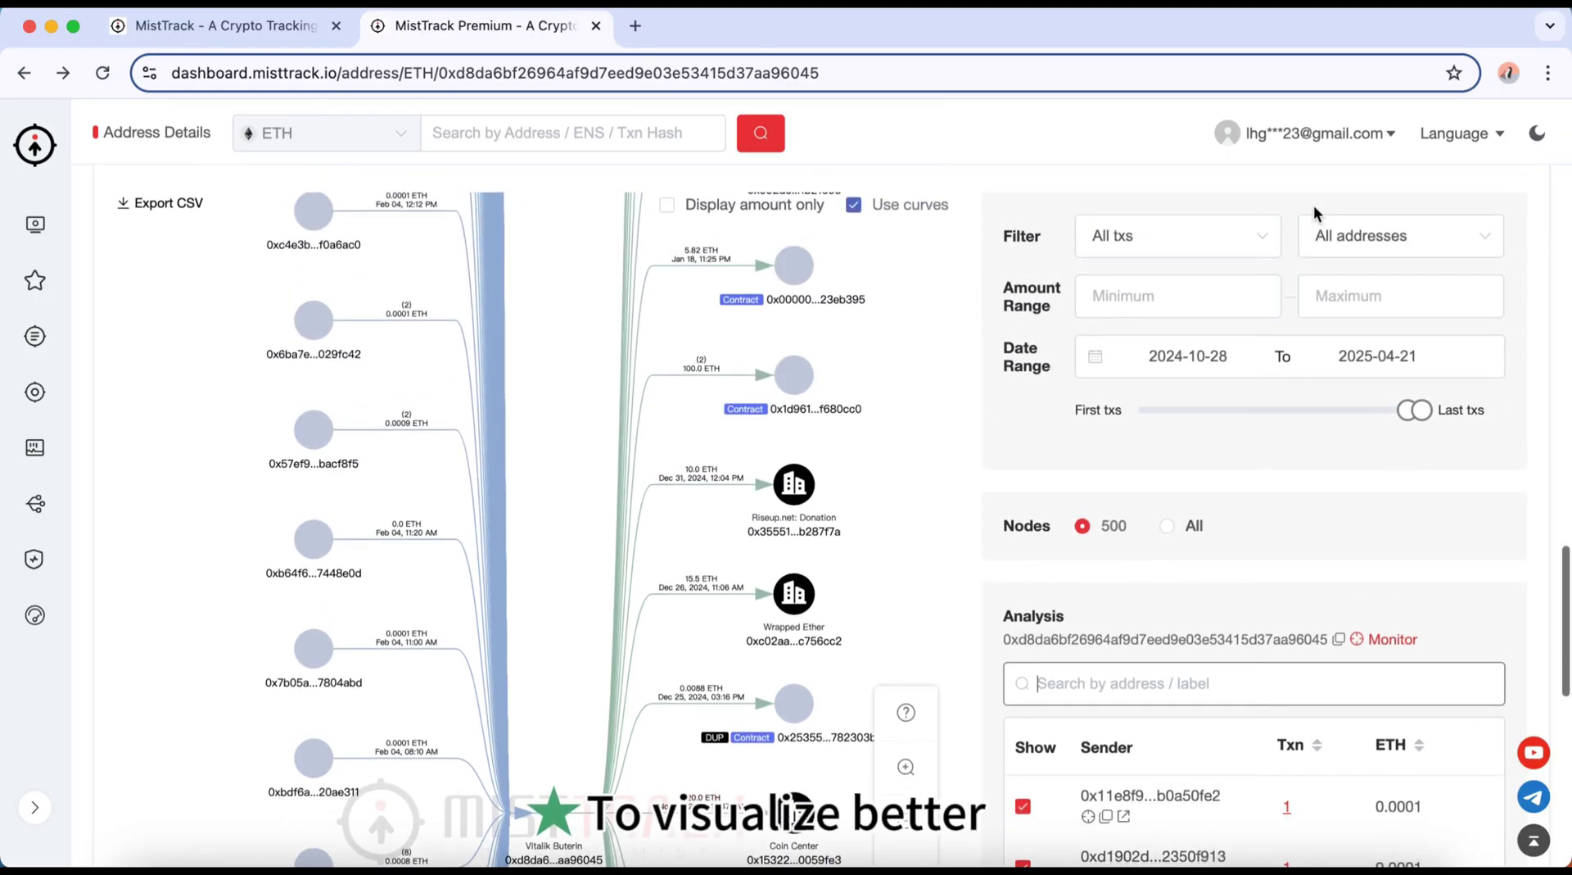
pyautogui.click(1348, 270)
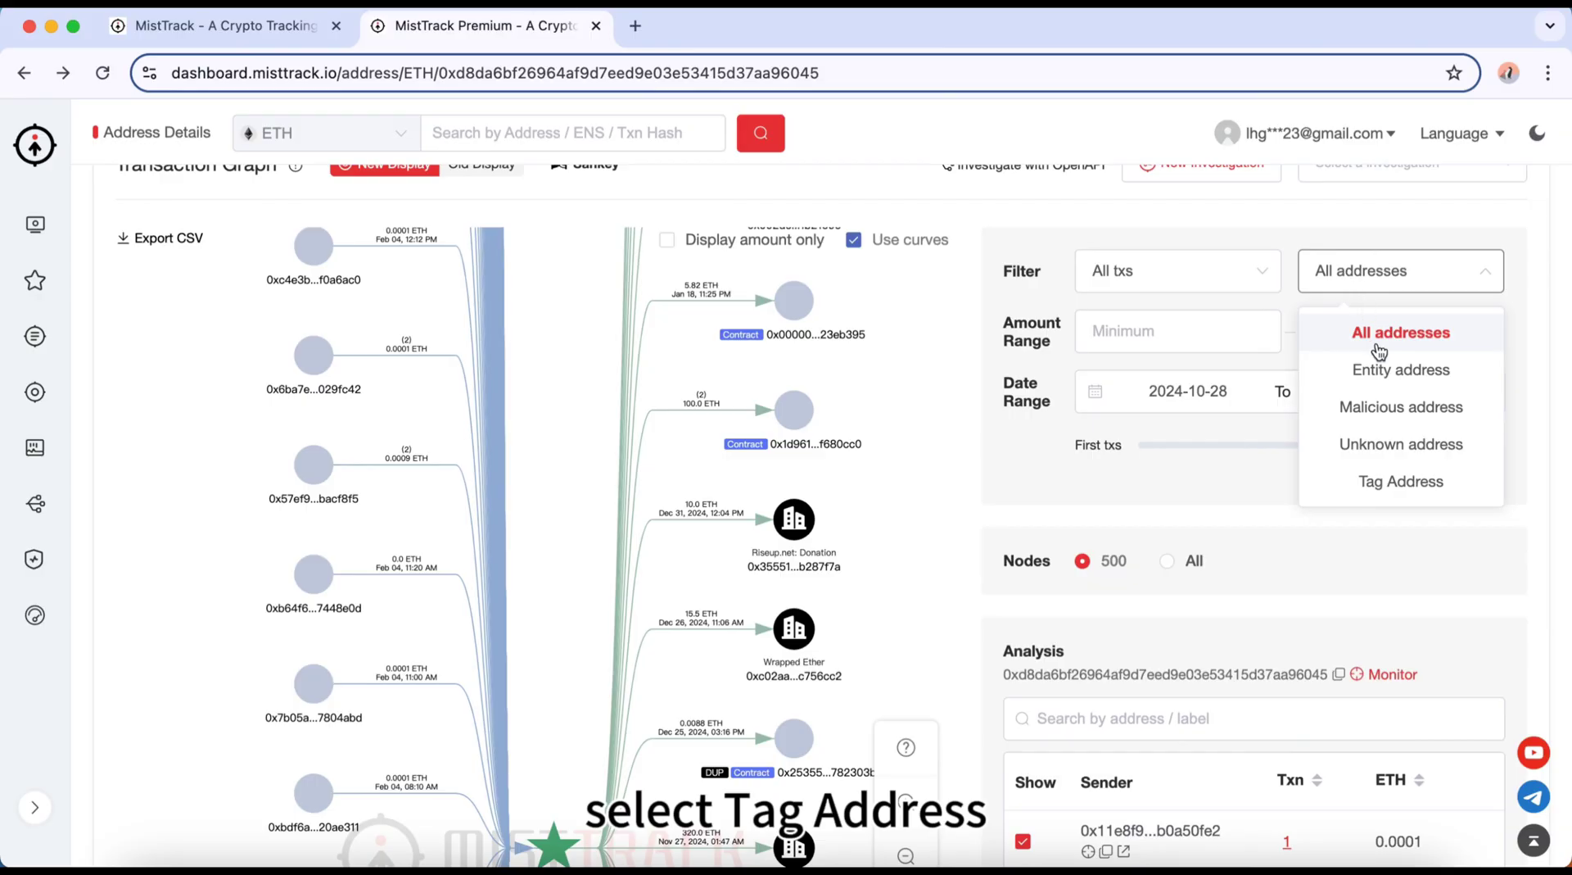
pyautogui.click(1387, 481)
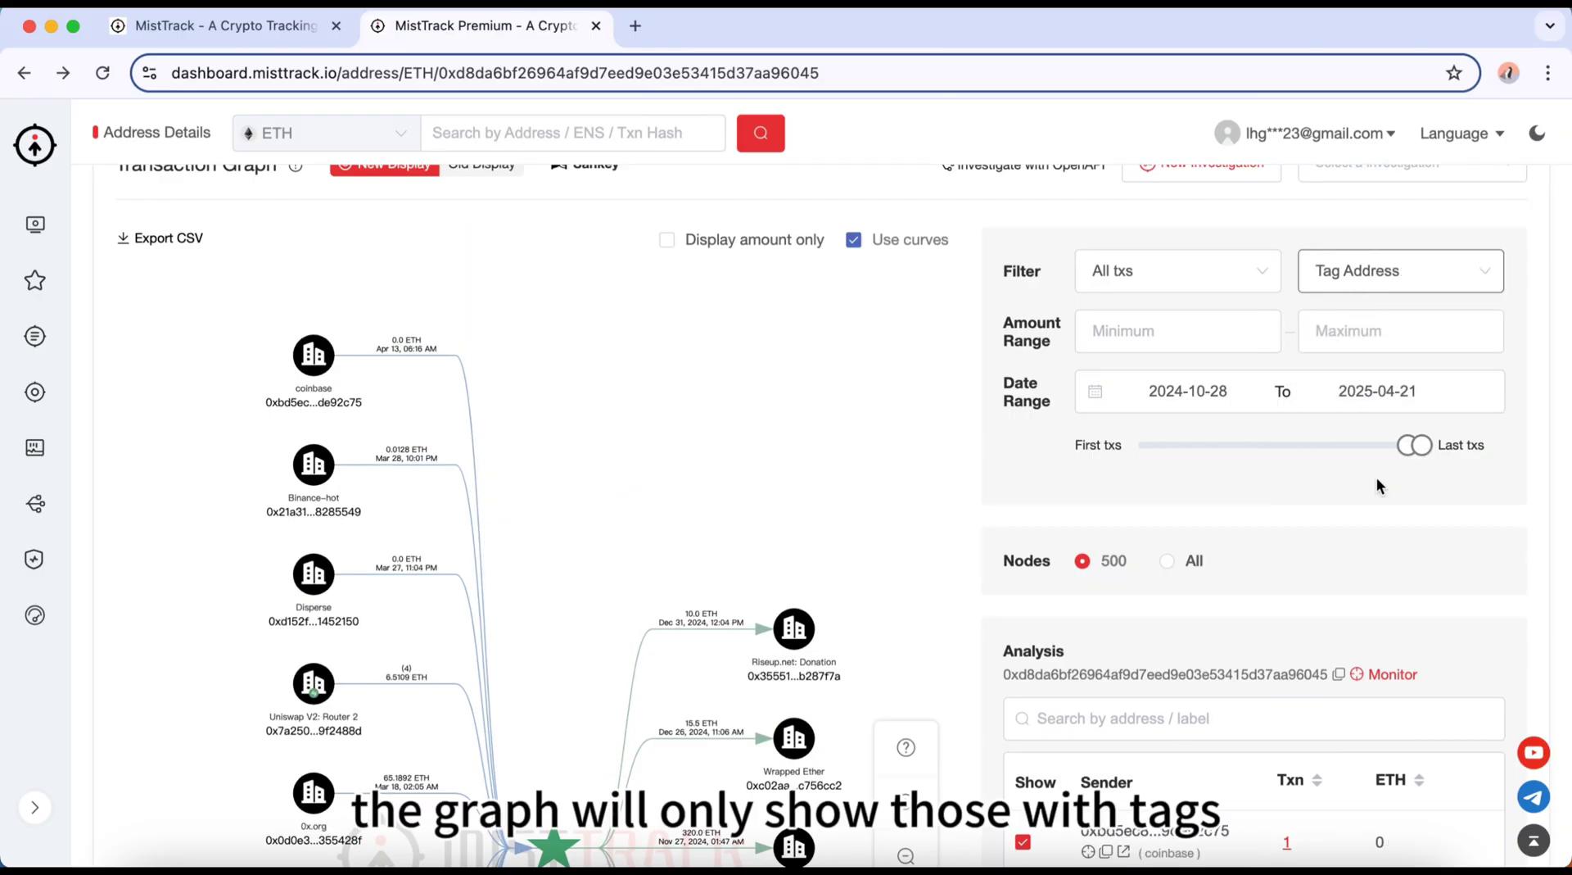
pyautogui.scroll(-4, 1027, 514)
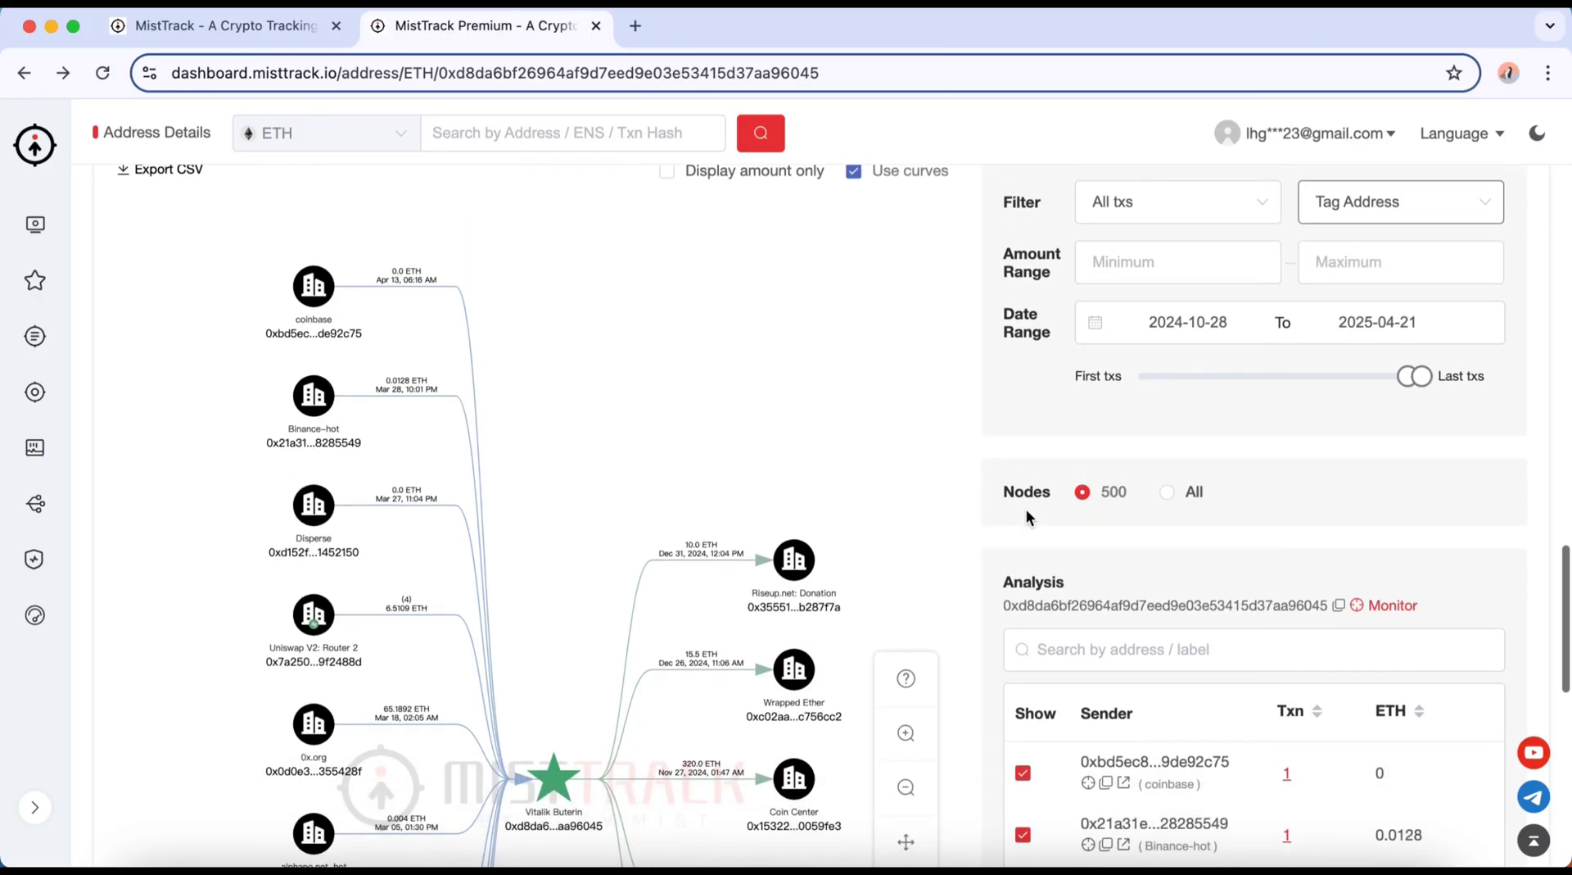
pyautogui.scroll(-2, 1027, 514)
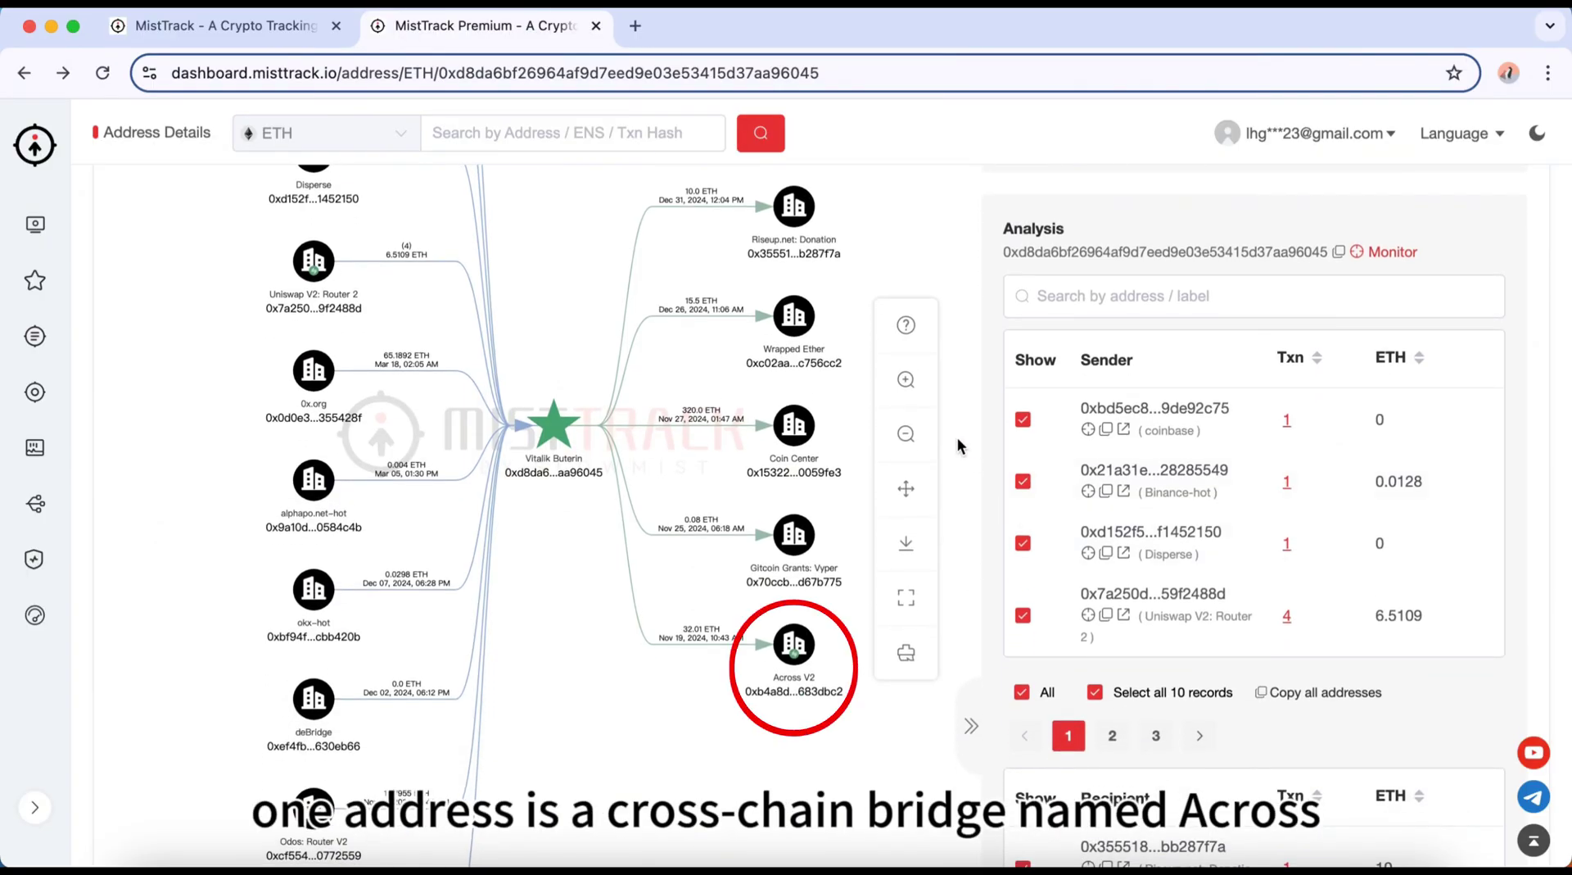
# Step: Run Cross-chain Parsing on the Across V2 node, tracing 32.01 ETH to a Base address
pyautogui.click(909, 379)
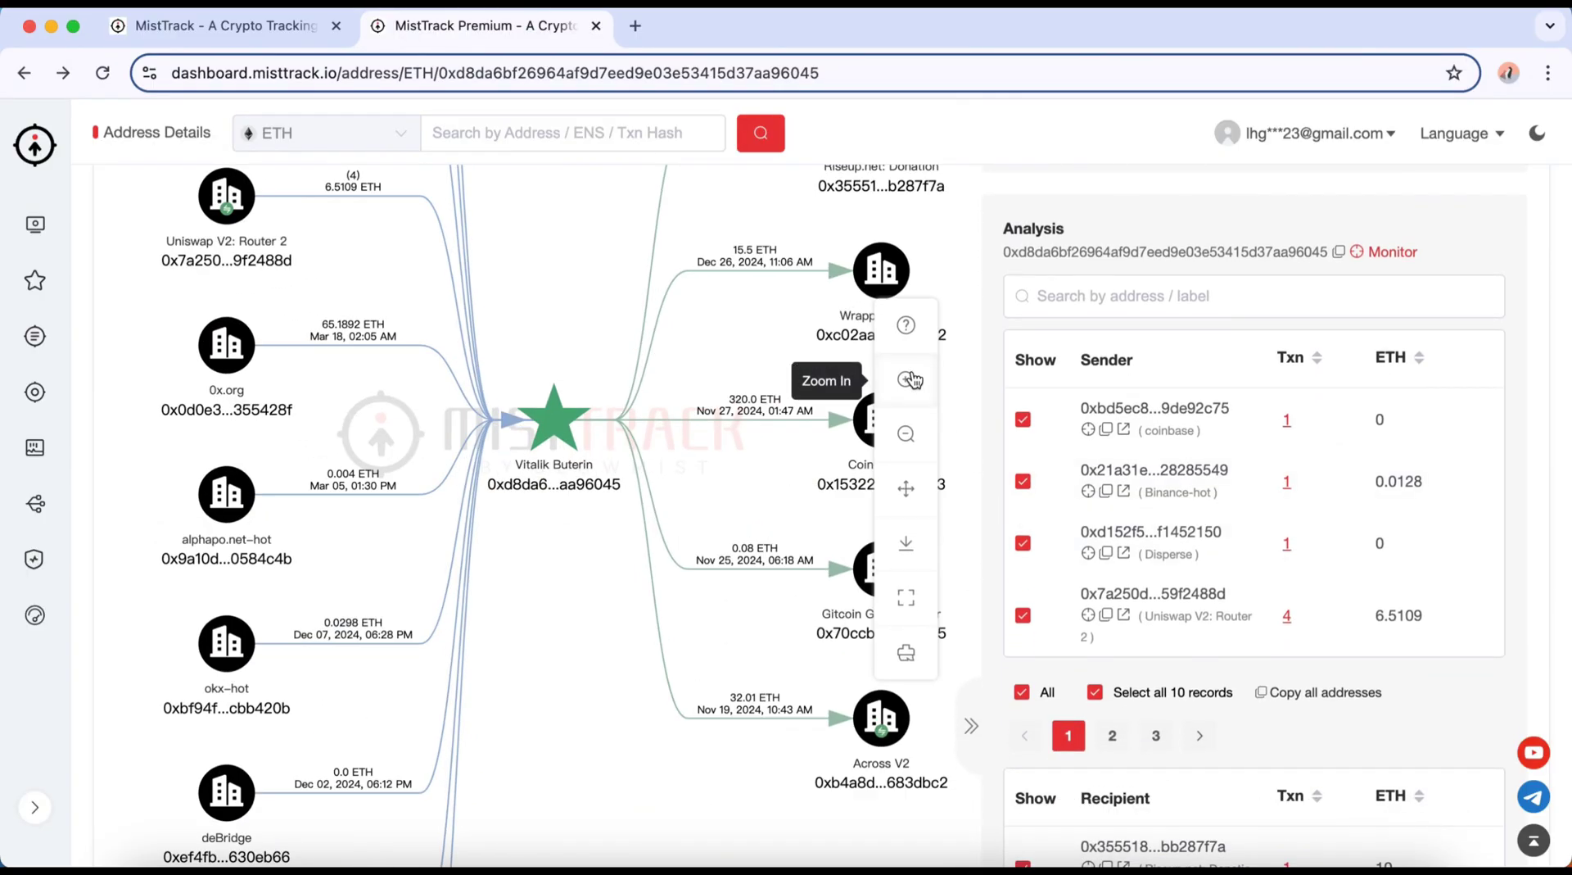
pyautogui.moveTo(607, 724); pyautogui.dragTo(239, 534)
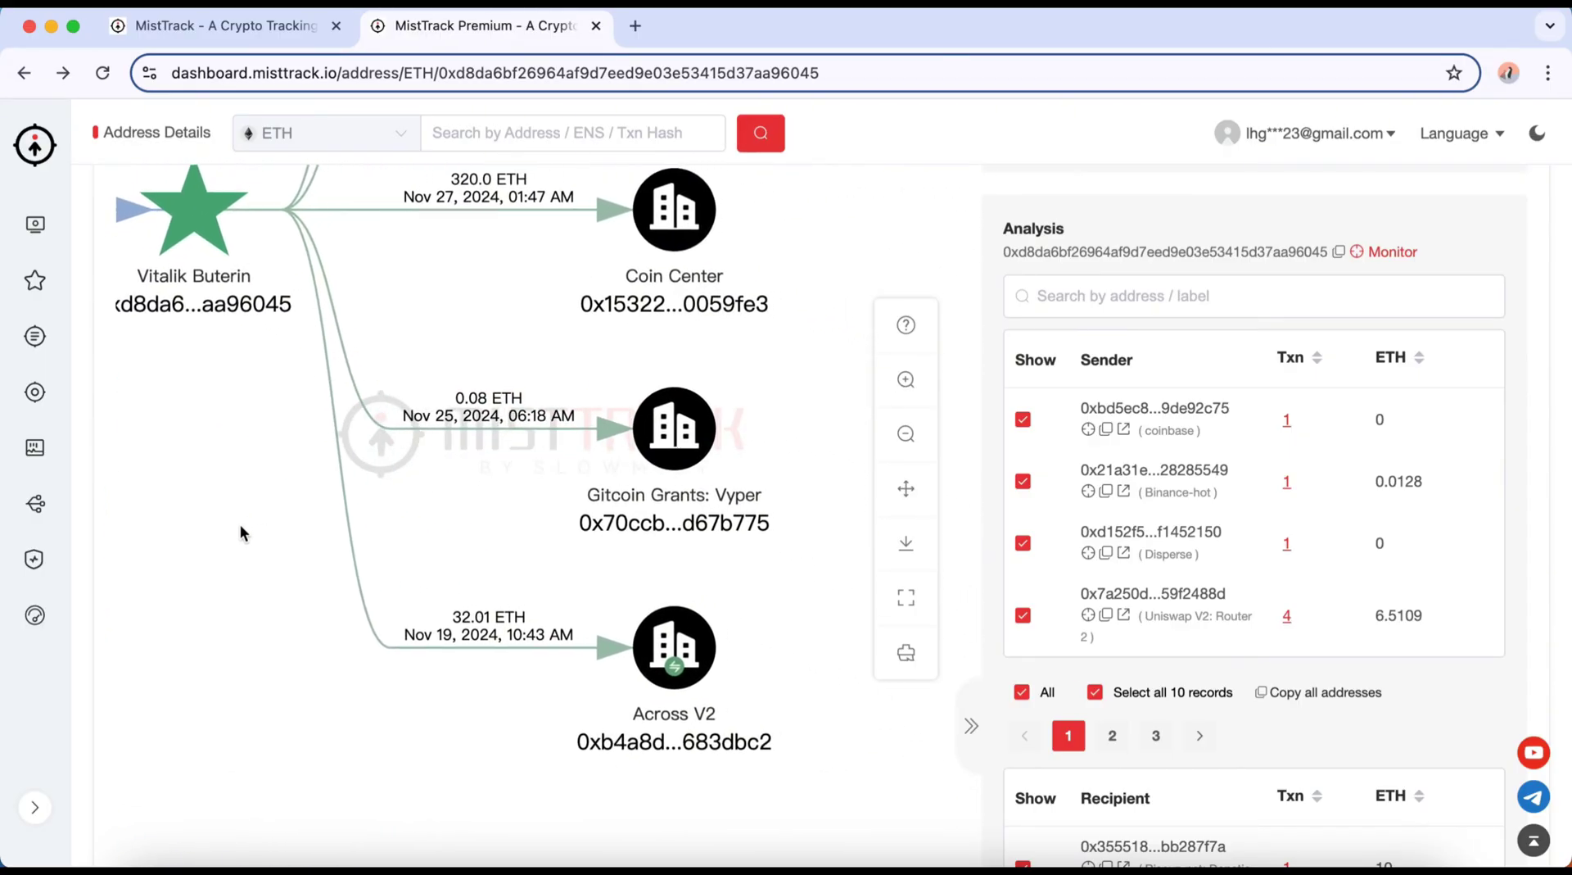
pyautogui.rightClick(669, 648)
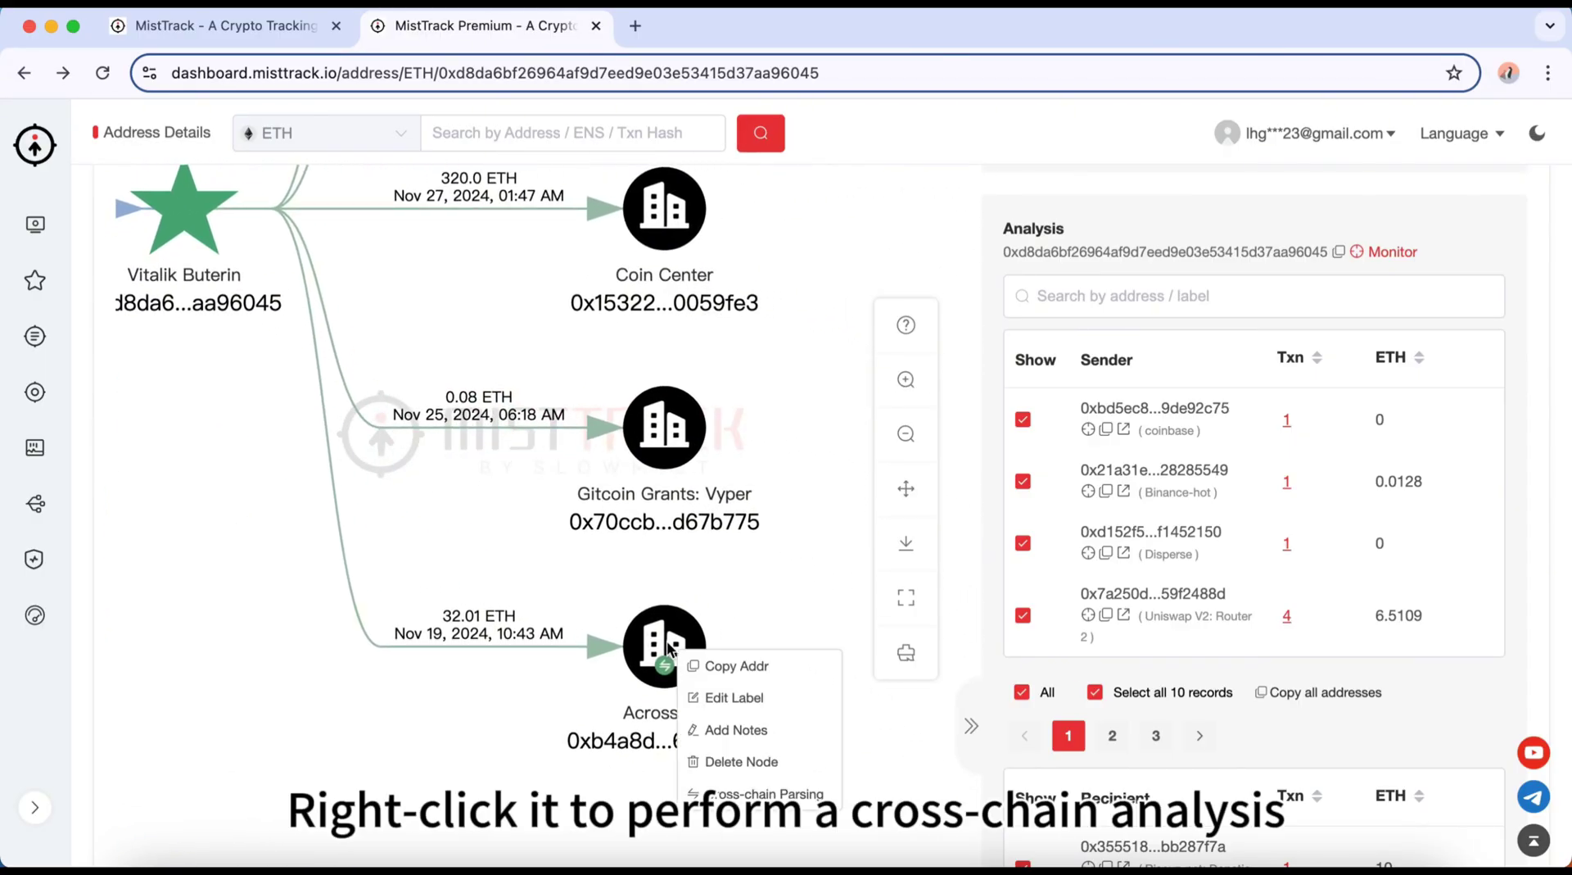
pyautogui.click(772, 796)
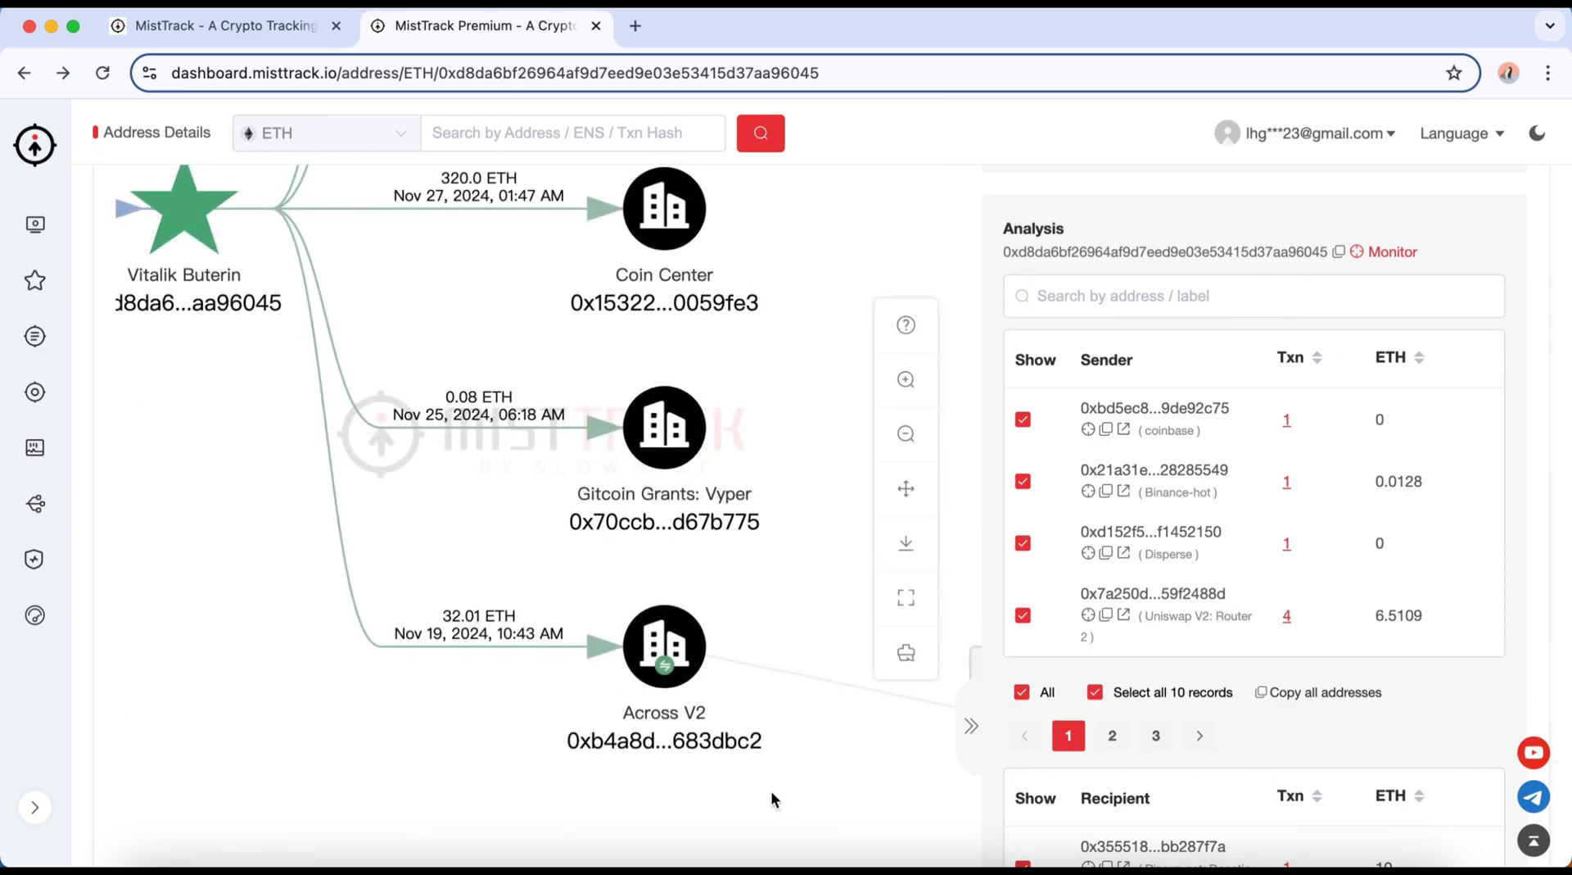
pyautogui.moveTo(779, 709); pyautogui.dragTo(172, 535)
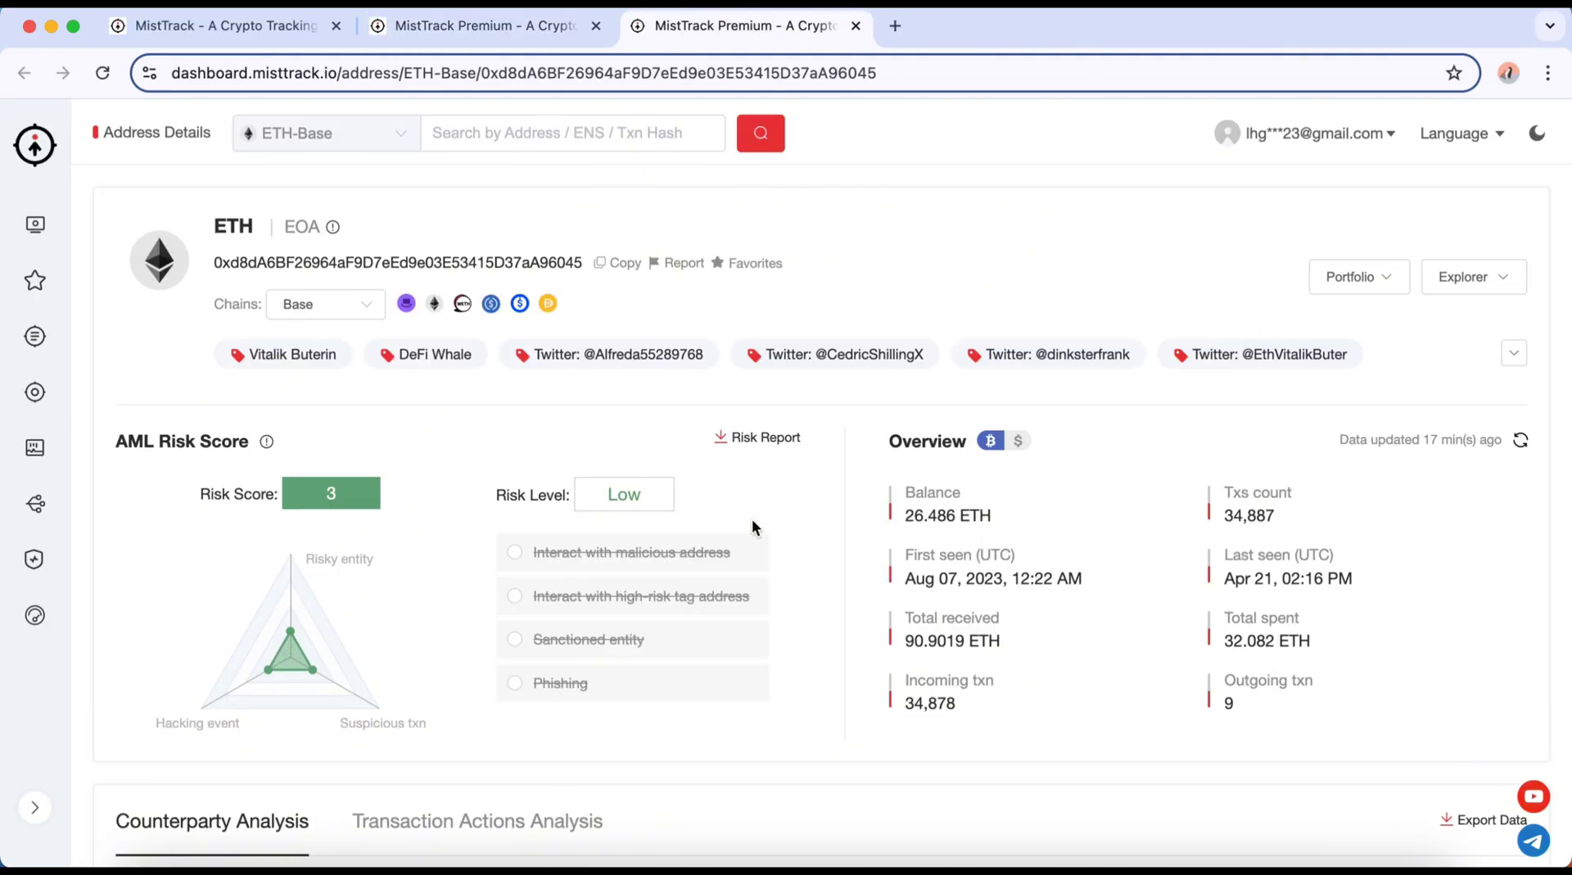
# Step: Close the Base address tab to reveal the OpenAPI page listing 'test apikey' and 'test' keys
pyautogui.press('super+w')
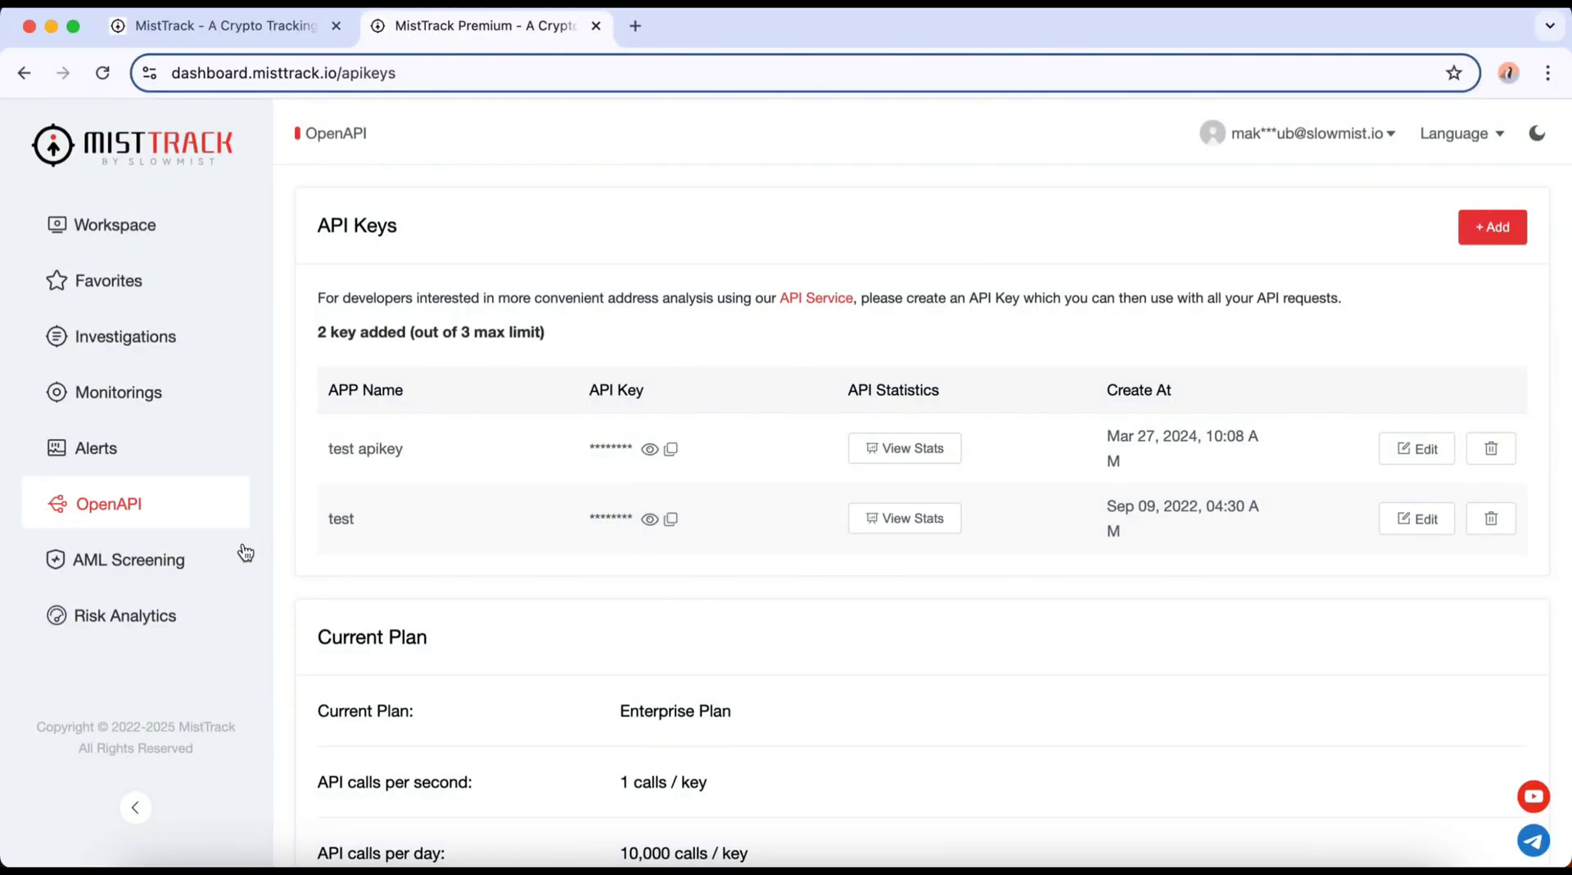
# Step: Open AML Screening to view monitored ETH, Polygon, Base and Optimism addresses, all Running
pyautogui.click(209, 567)
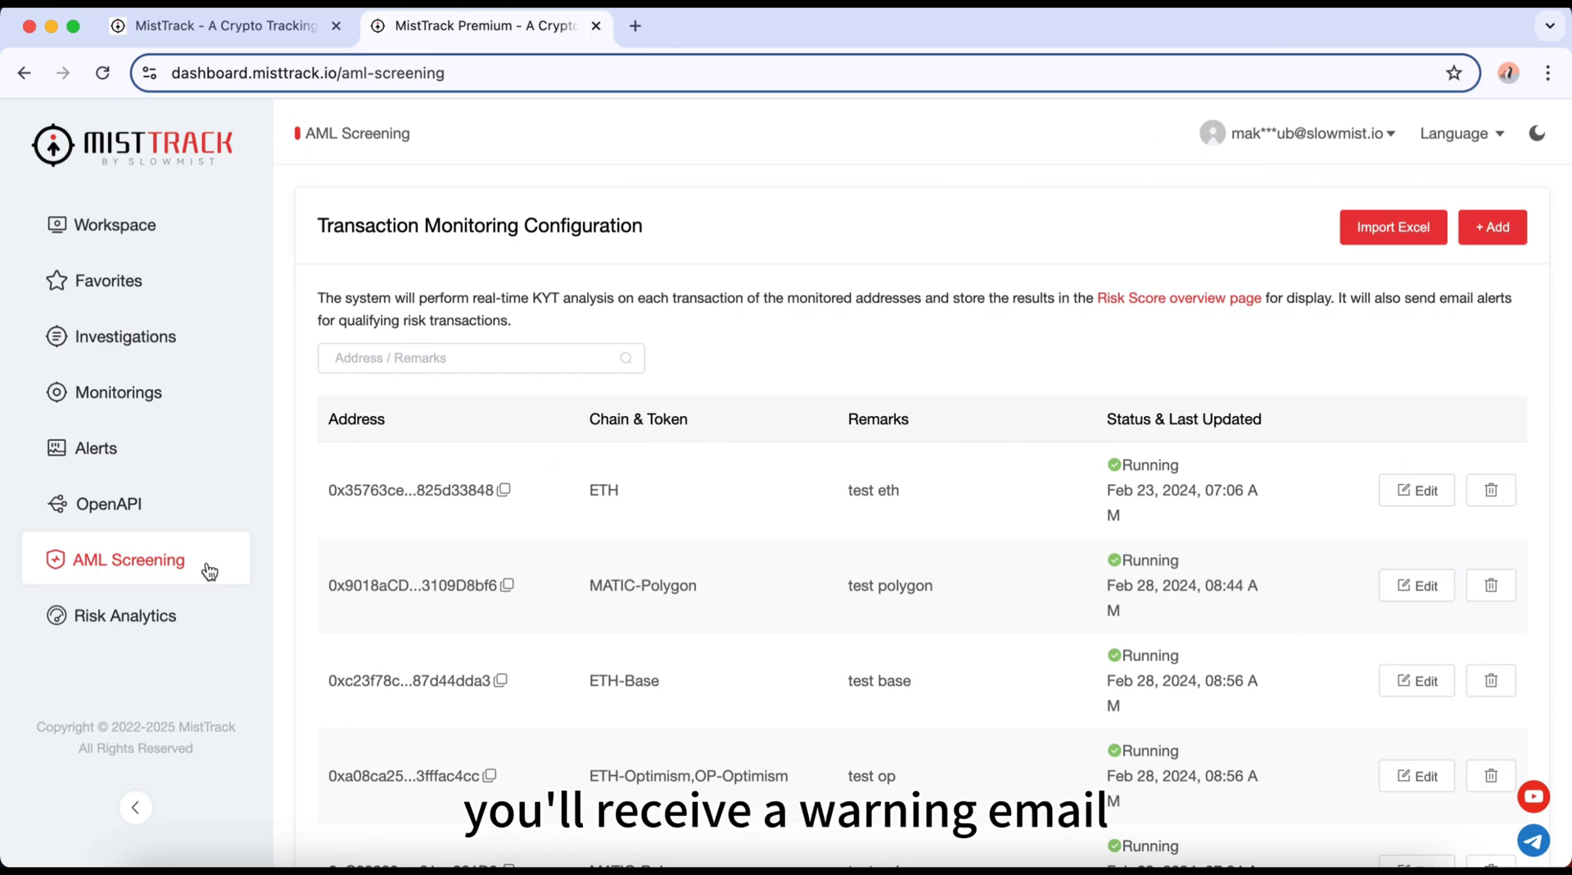
# Step: Open Risk Analytics and scroll through the invocation, risk-level and token charts to the Risk Details table
pyautogui.click(203, 615)
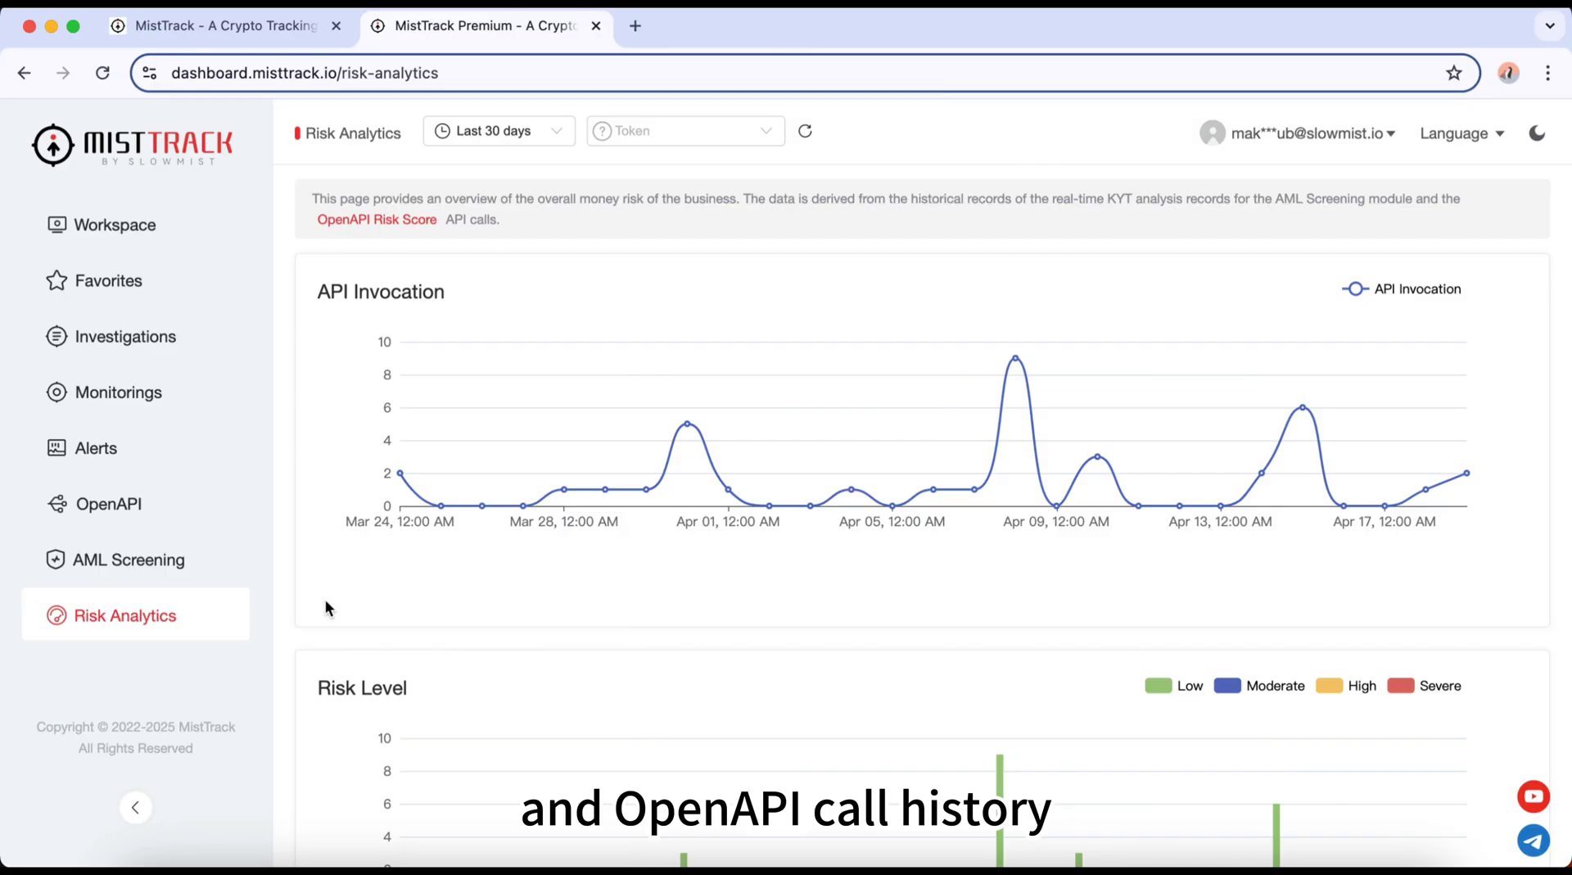
pyautogui.scroll(-5, 325, 602)
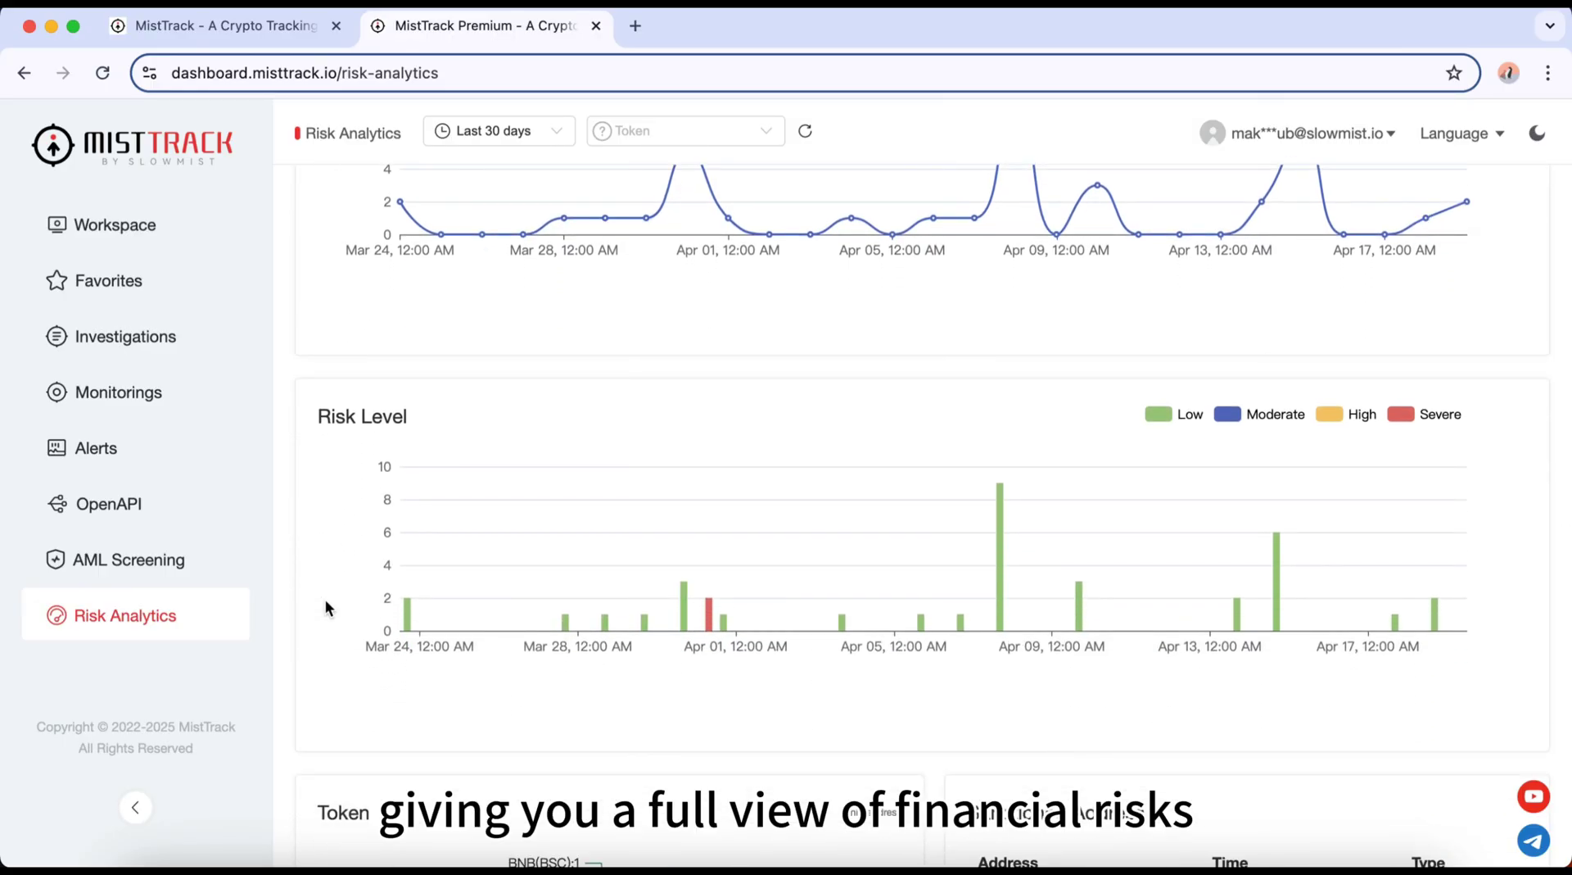
pyautogui.scroll(-6, 325, 602)
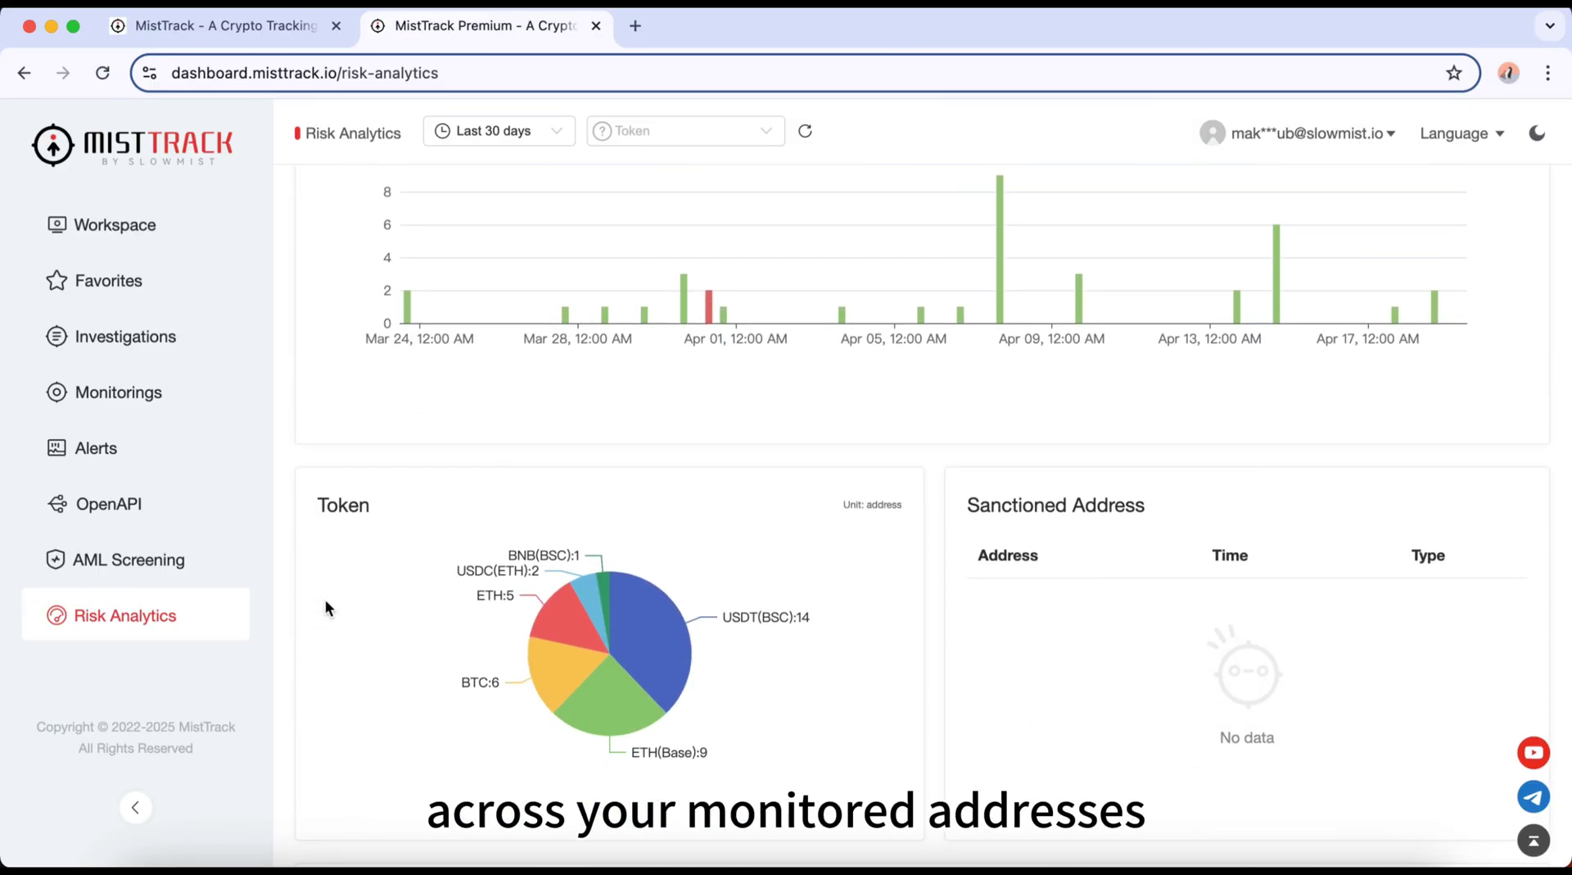
pyautogui.scroll(-5, 325, 602)
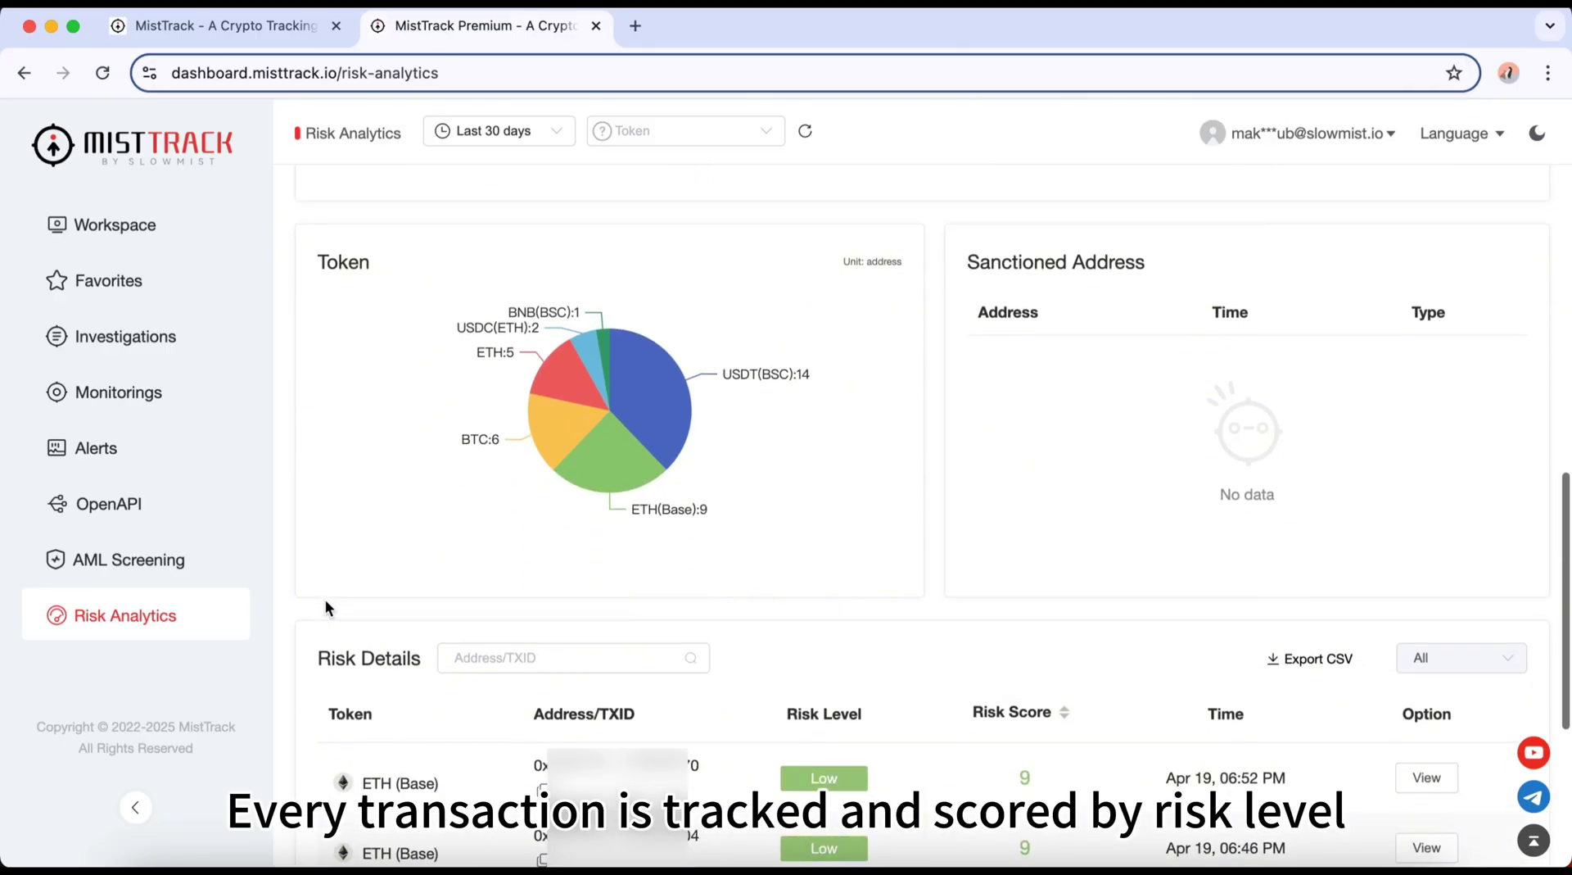
pyautogui.scroll(-5, 326, 605)
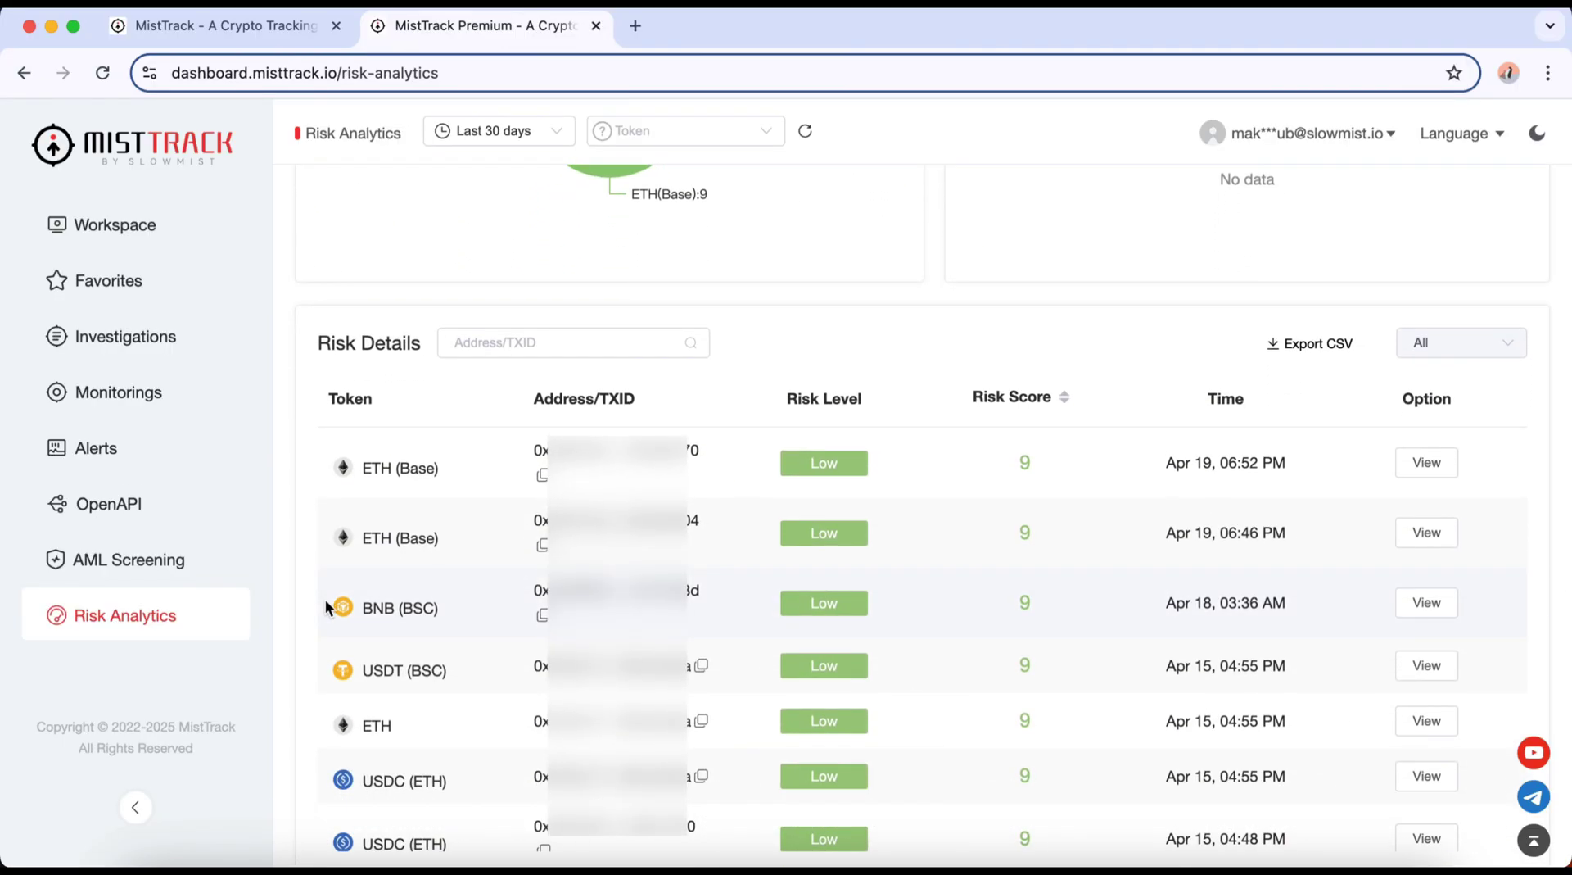
# Step: Close the MistTrack Premium dashboard tab, returning to the public homepage with address search
pyautogui.press('super+w')
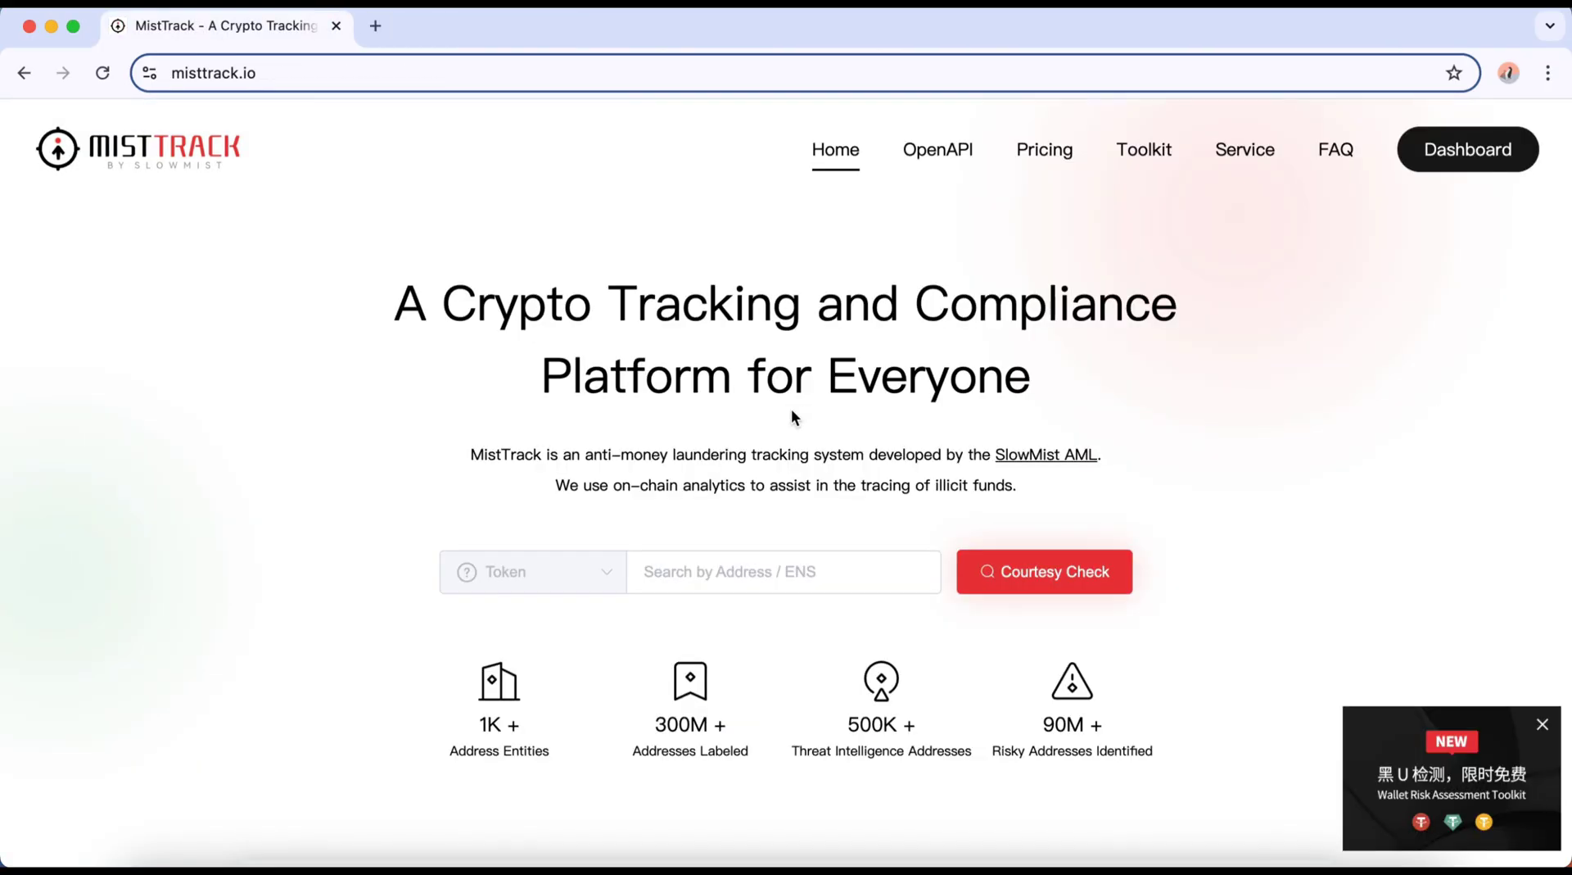